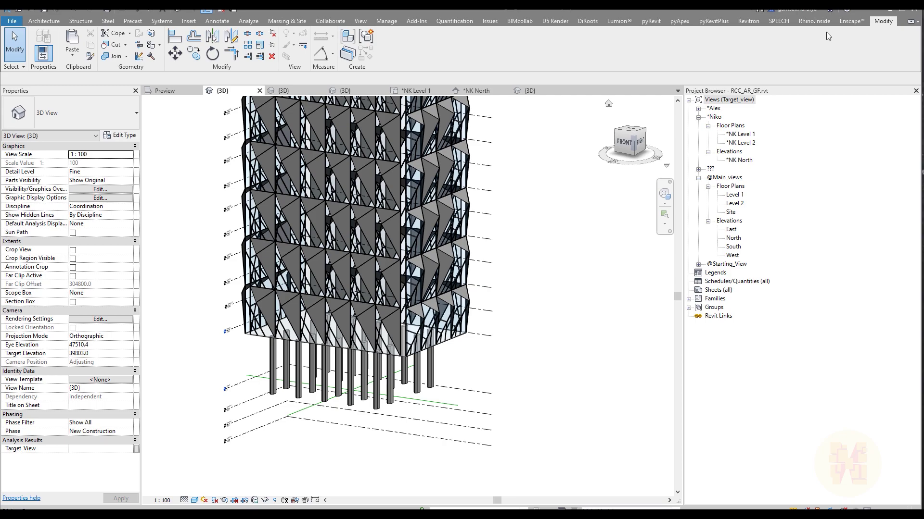
# Examine the tower's facade, its roof edge, the columns beneath it and the underside of the mass.
pyautogui.scroll(-3, 501, 181)
pyautogui.scroll(-2, 509, 180)
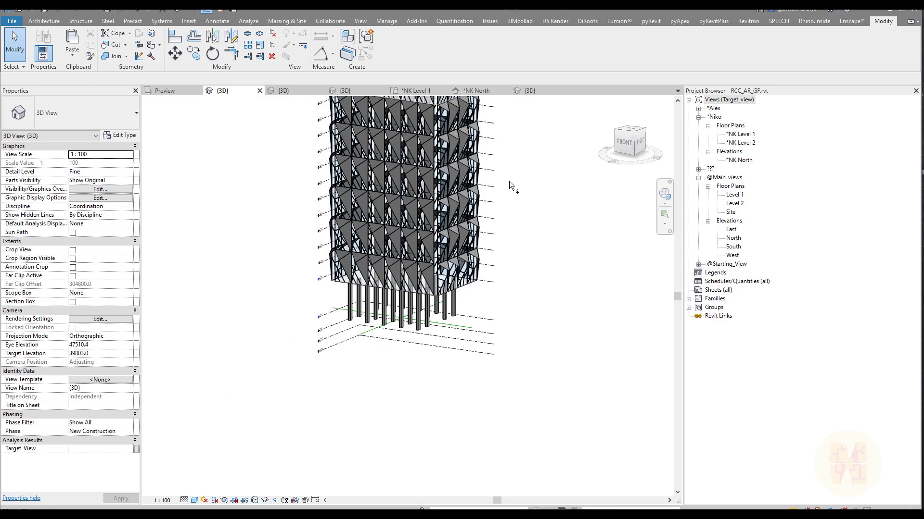
pyautogui.moveTo(518, 254); pyautogui.dragTo(499, 345, button='middle')
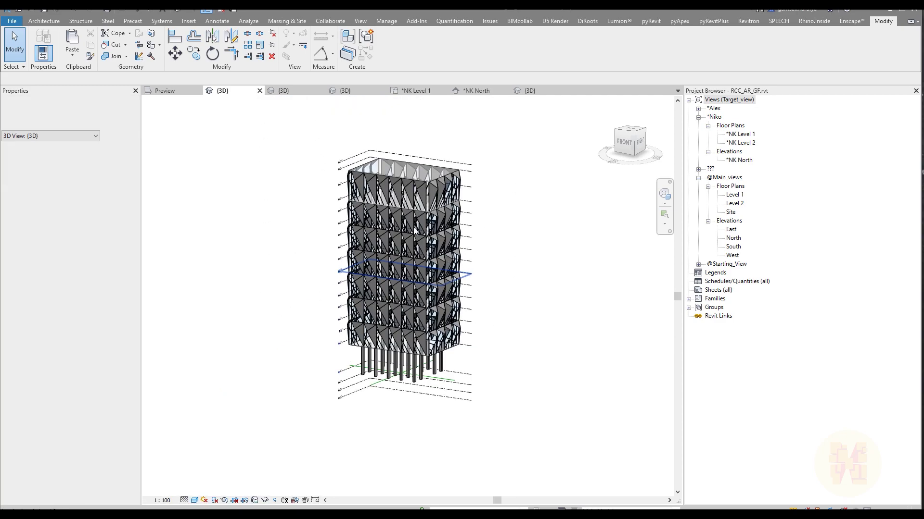
pyautogui.scroll(3, 427, 199)
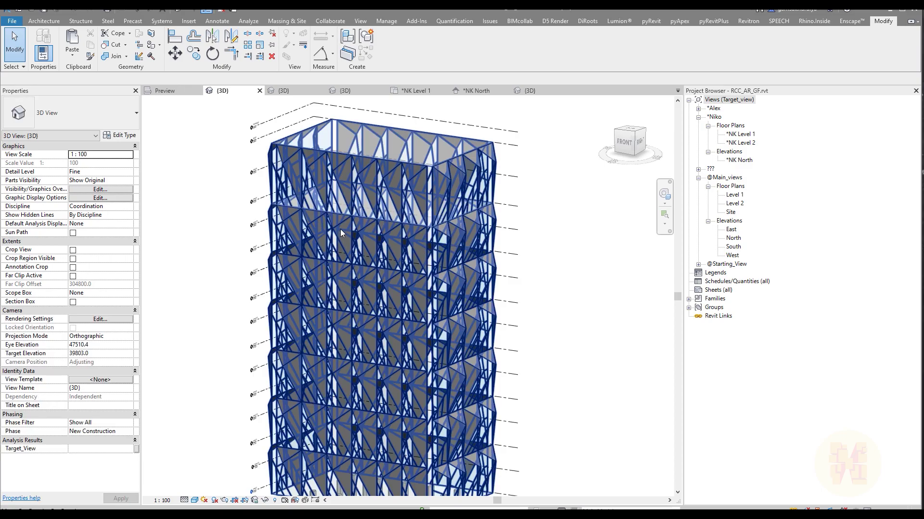
pyautogui.moveTo(553, 348); pyautogui.dragTo(569, 281, button='middle')
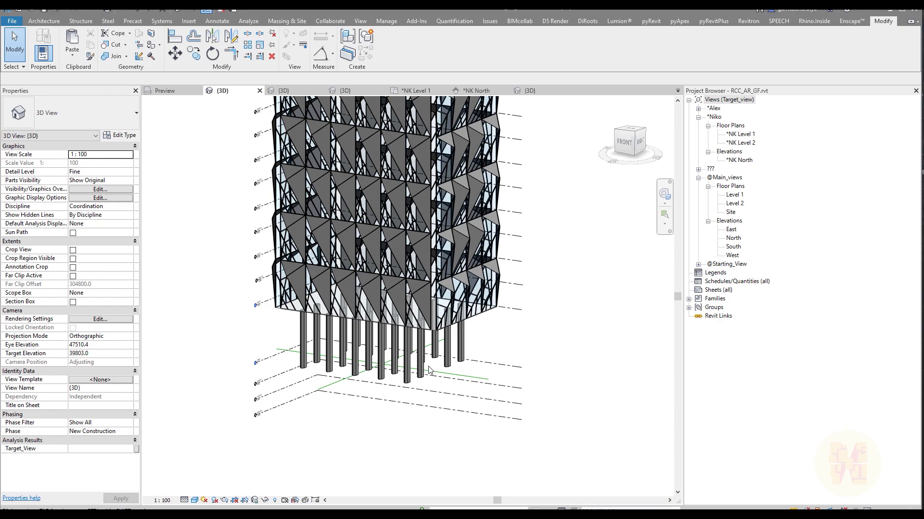
pyautogui.keyDown('shift'); pyautogui.moveTo(513, 369); pyautogui.dragTo(490, 370, button='middle'); pyautogui.keyUp('shift')
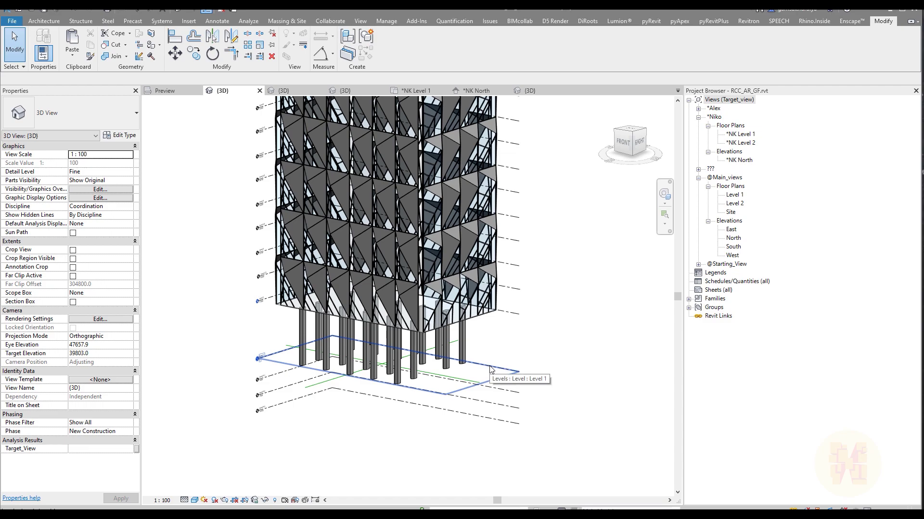
pyautogui.keyDown('shift'); pyautogui.moveTo(489, 370); pyautogui.dragTo(564, 281, button='middle'); pyautogui.keyUp('shift')
pyautogui.scroll(2, 363, 325)
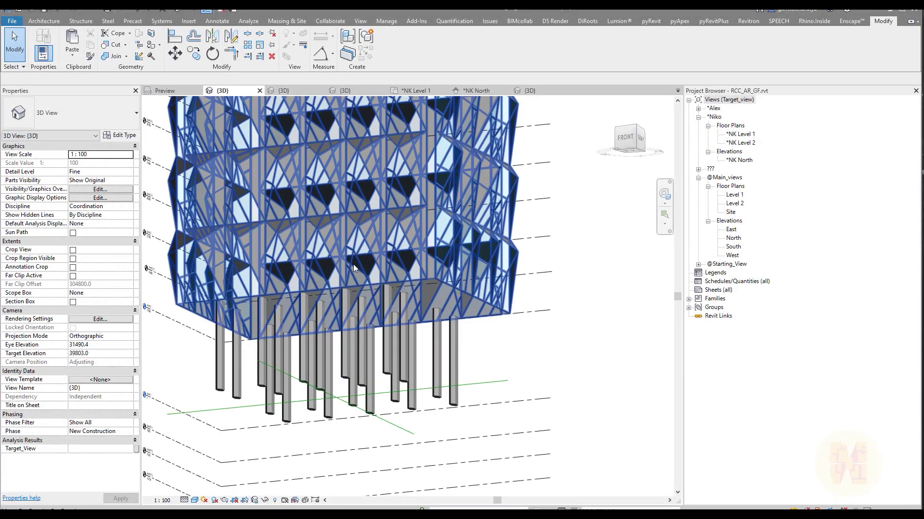
pyautogui.keyDown('shift'); pyautogui.moveTo(469, 341); pyautogui.dragTo(553, 342, button='middle'); pyautogui.keyUp('shift')
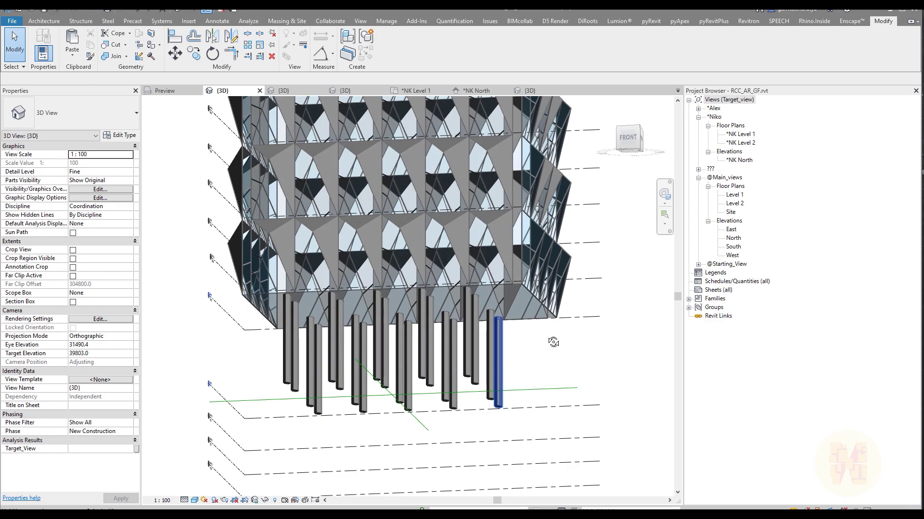
# Open the tower's mass for in-place editing.
pyautogui.click(268, 306)
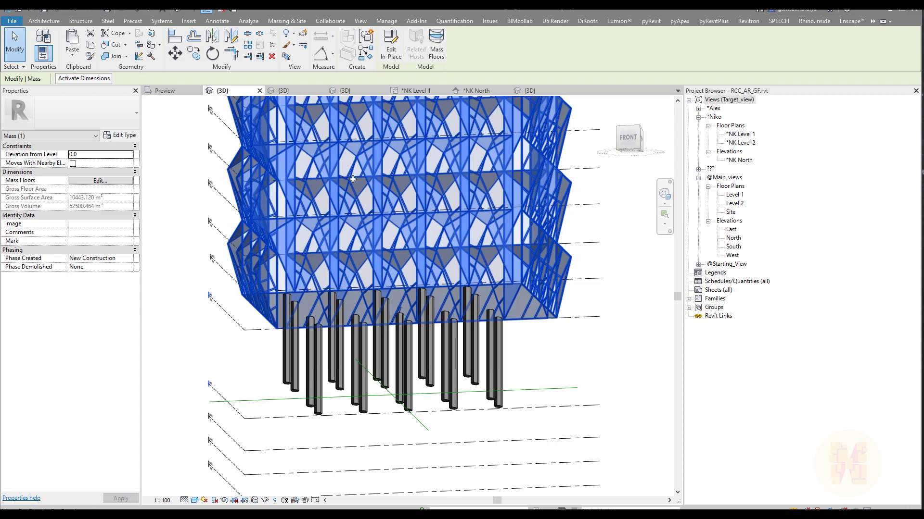
pyautogui.click(391, 51)
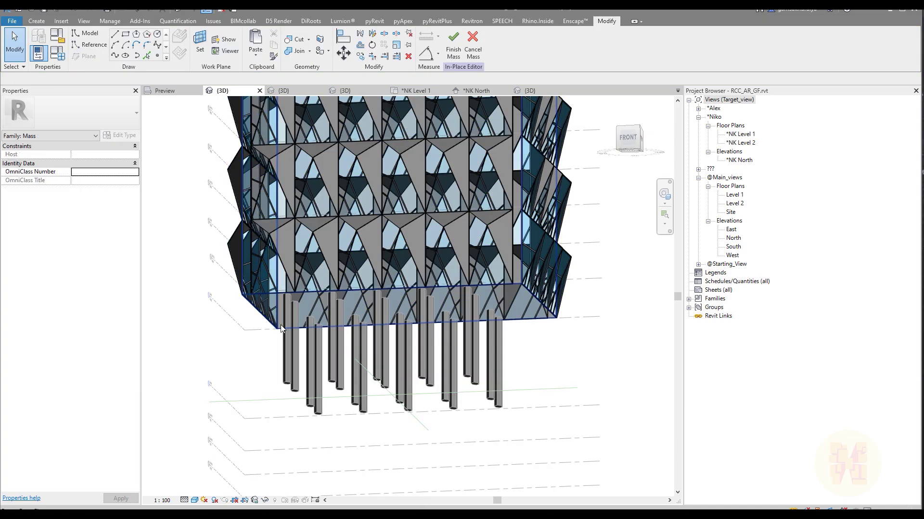
pyautogui.scroll(3, 282, 329)
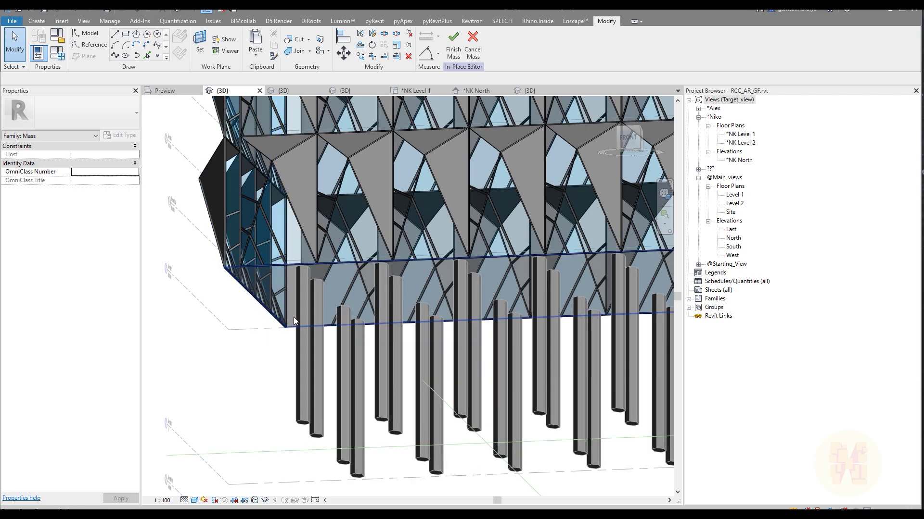
# Try to create a new form from the bottom face of the tower mass.
pyautogui.click(294, 318)
pyautogui.keyDown('shift'); pyautogui.moveTo(409, 314); pyautogui.dragTo(349, 291, button='middle'); pyautogui.keyUp('shift')
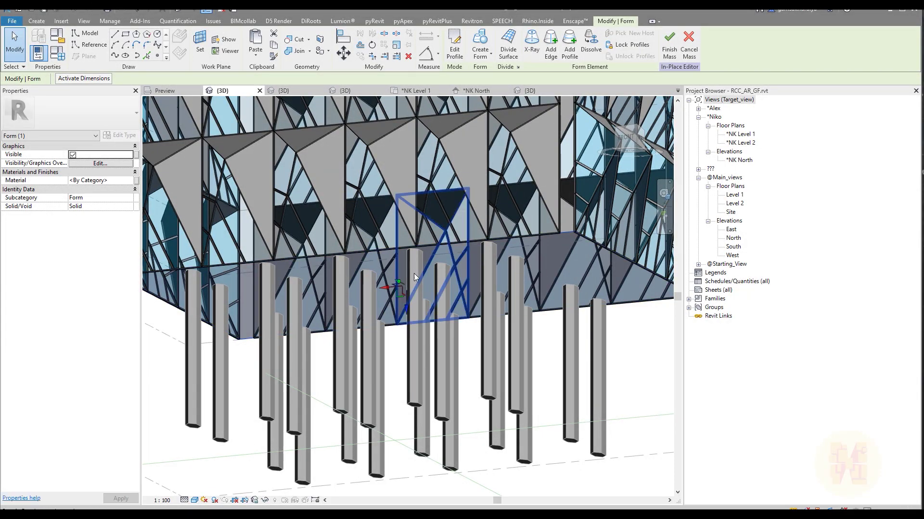
pyautogui.keyDown('shift'); pyautogui.moveTo(431, 308); pyautogui.dragTo(481, 278, button='middle'); pyautogui.keyUp('shift')
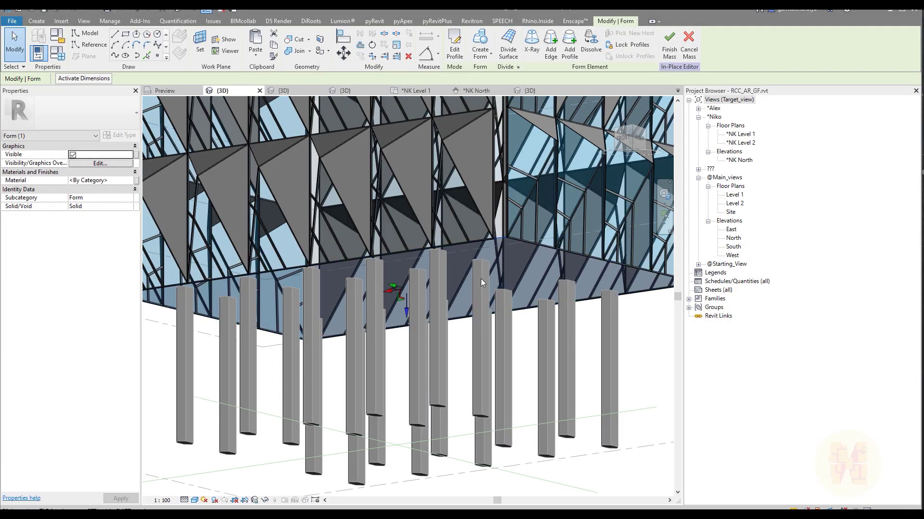
pyautogui.click(480, 44)
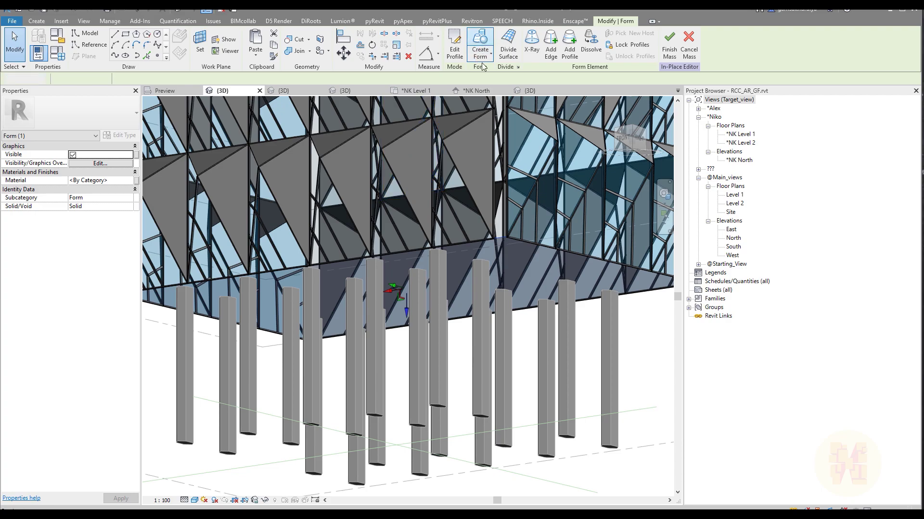
pyautogui.click(450, 282)
pyautogui.scroll(-5, 450, 282)
pyautogui.keyDown('shift'); pyautogui.moveTo(450, 282); pyautogui.dragTo(434, 324, button='middle'); pyautogui.keyUp('shift')
pyautogui.press('Escape')
pyautogui.scroll(5, 347, 318)
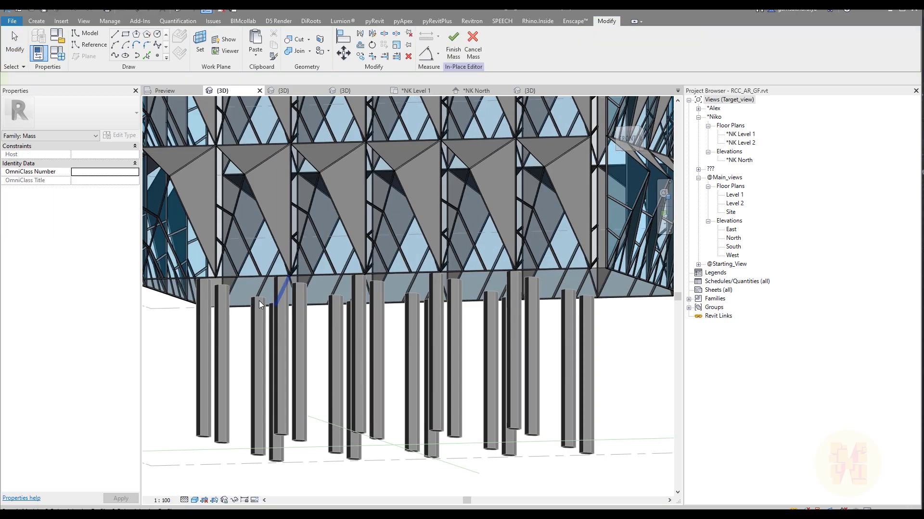
pyautogui.keyDown('shift'); pyautogui.moveTo(249, 299); pyautogui.dragTo(311, 303, button='middle'); pyautogui.keyUp('shift')
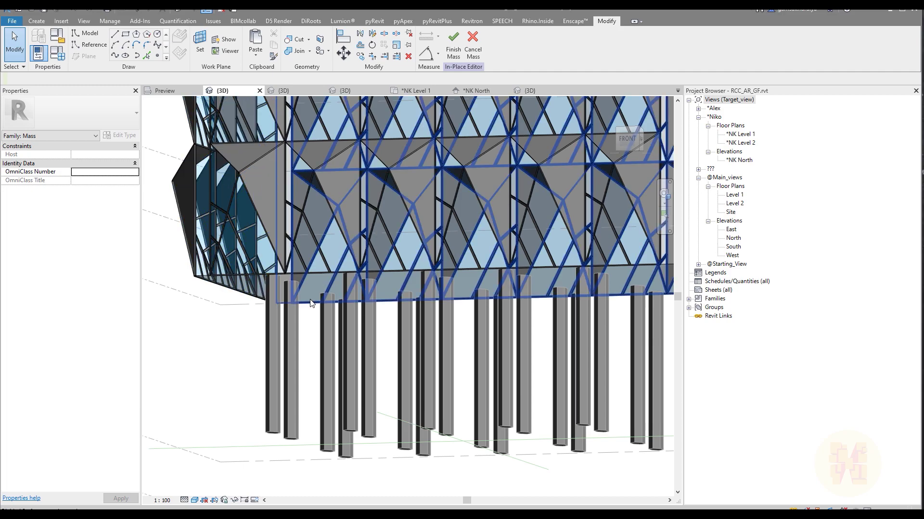
pyautogui.click(351, 269)
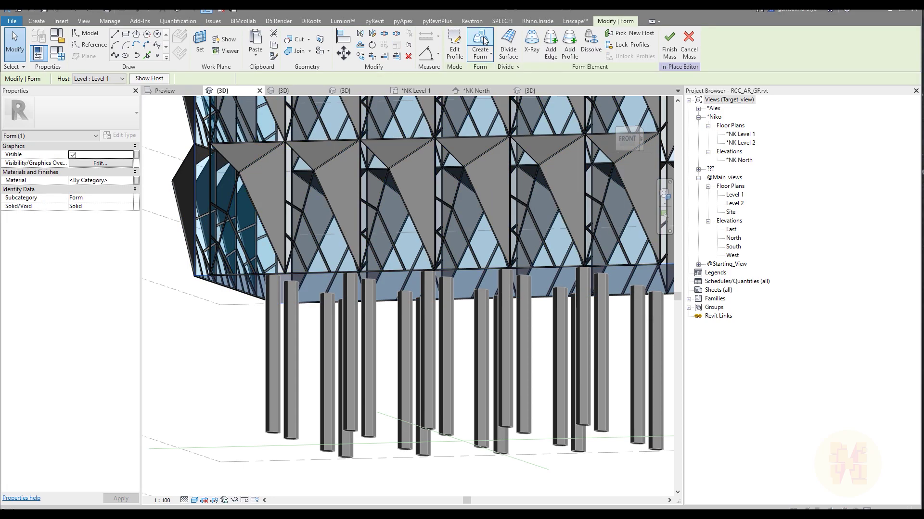
pyautogui.click(482, 43)
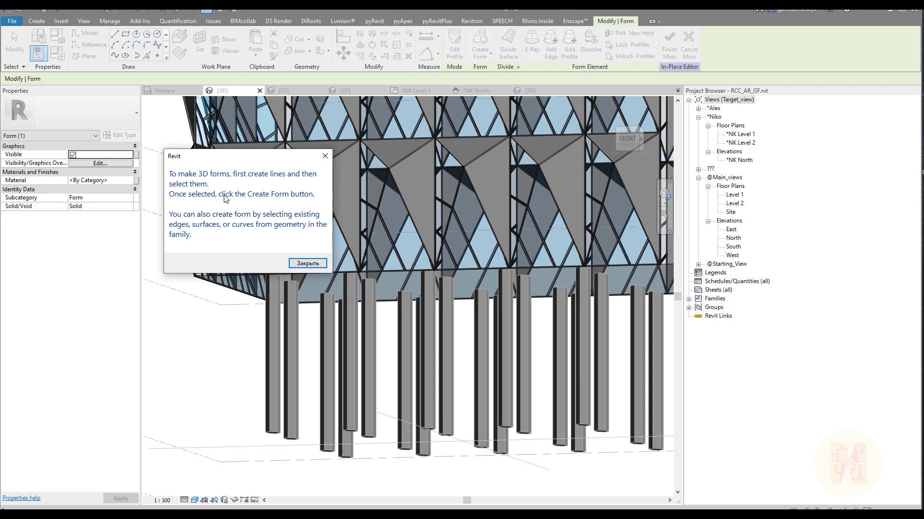
pyautogui.click(325, 158)
# Copy the four boundary lines from the bottom face's profile sketch and leave the profile edit without changes.
pyautogui.click(413, 274)
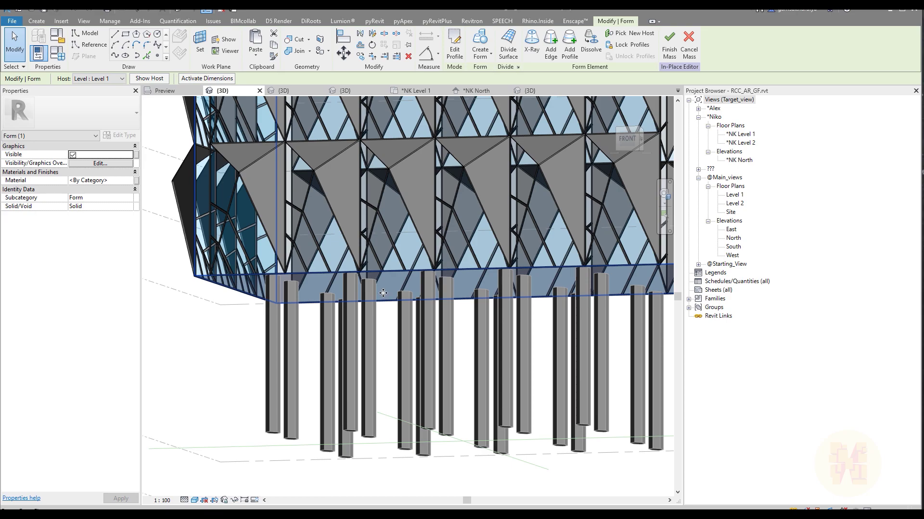
pyautogui.click(387, 302)
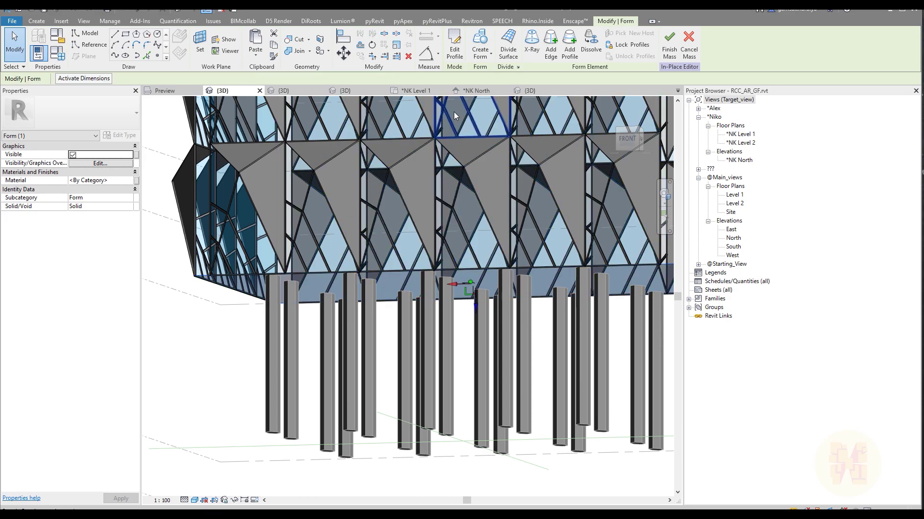
pyautogui.click(459, 55)
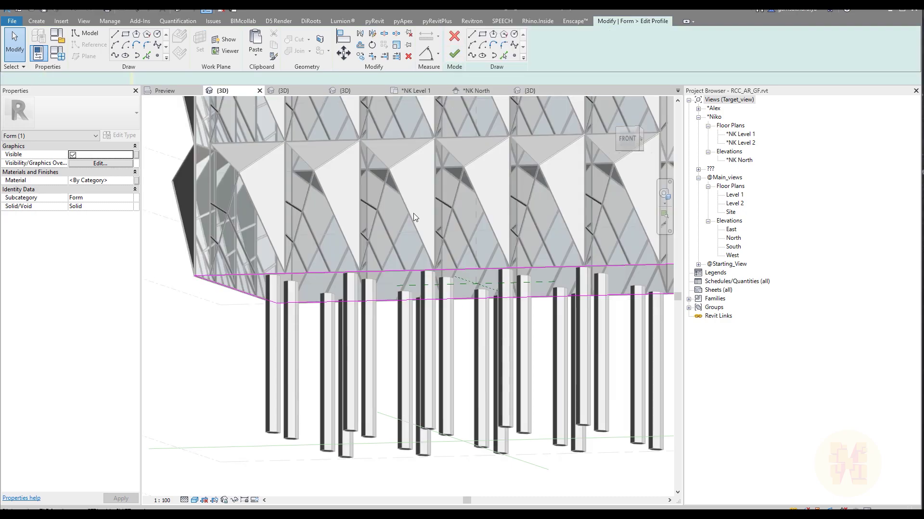
pyautogui.moveTo(174, 195); pyautogui.dragTo(565, 360)
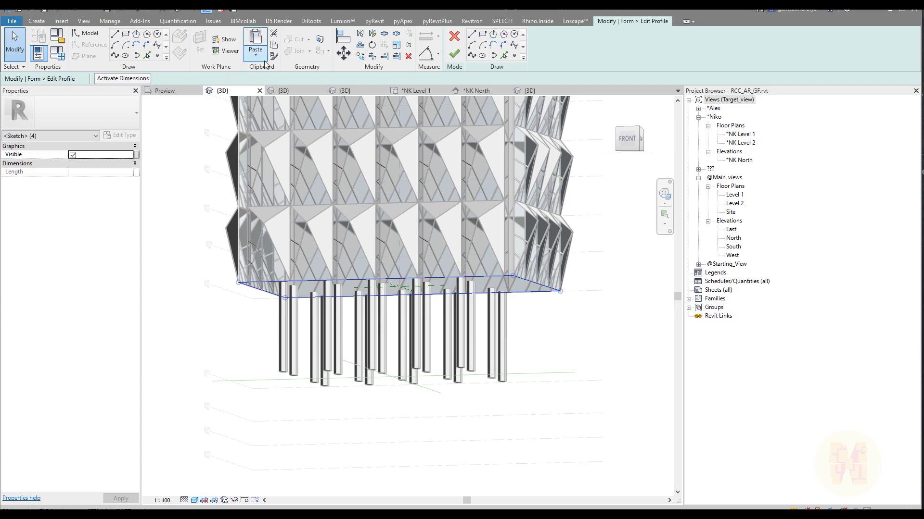
pyautogui.click(455, 36)
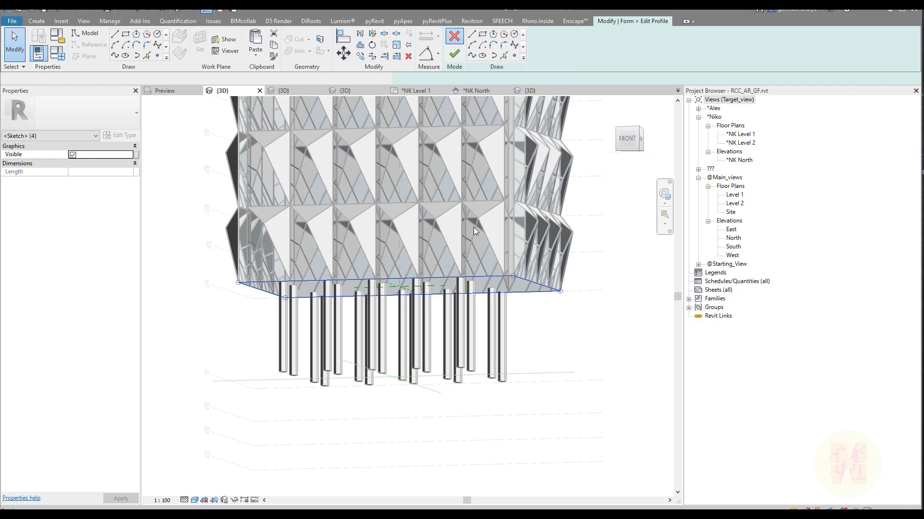
# Paste the copied outline aligned to Level 1, below the tower.
pyautogui.scroll(3, 457, 270)
pyautogui.click(457, 269)
pyautogui.scroll(-3, 457, 270)
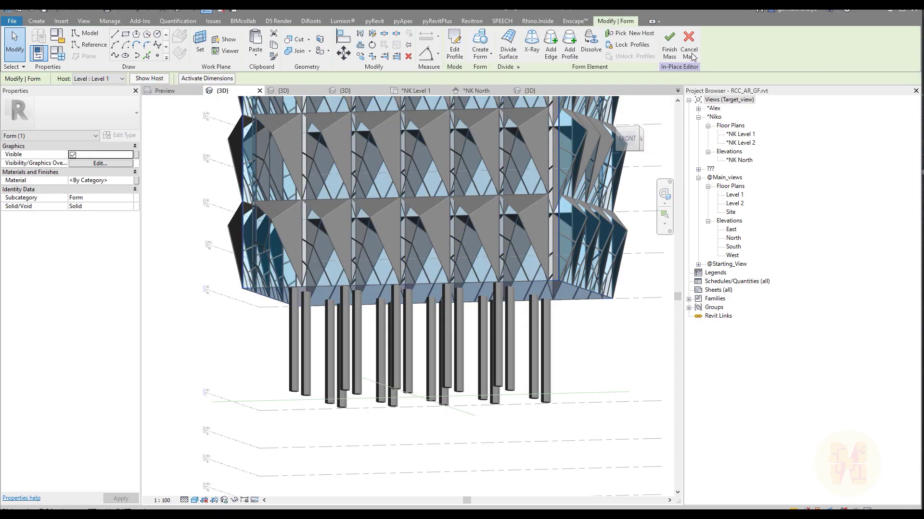
pyautogui.keyDown('shift'); pyautogui.moveTo(384, 220); pyautogui.dragTo(379, 255, button='middle'); pyautogui.keyUp('shift')
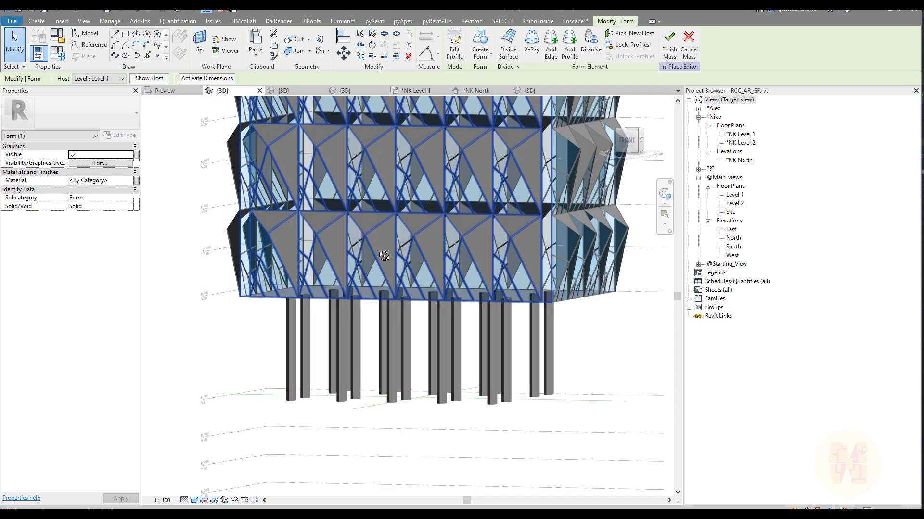
pyautogui.click(244, 328)
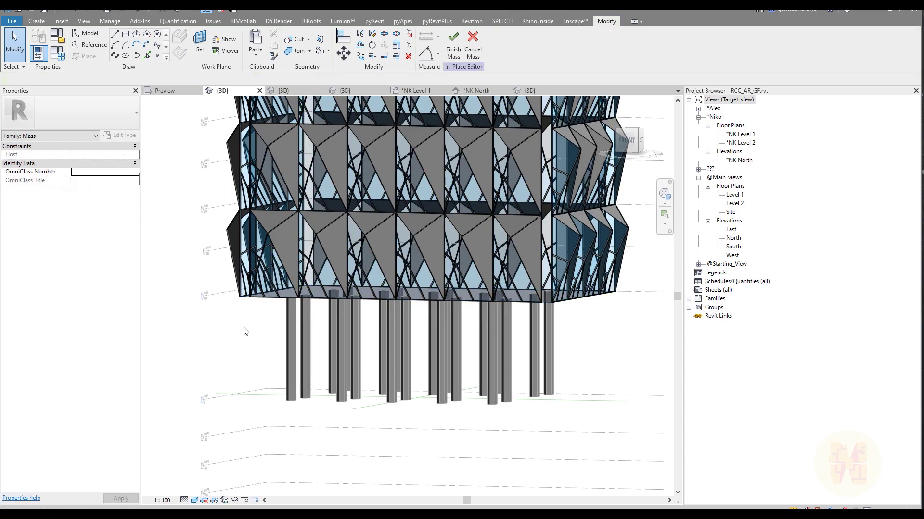
pyautogui.click(200, 43)
pyautogui.click(222, 400)
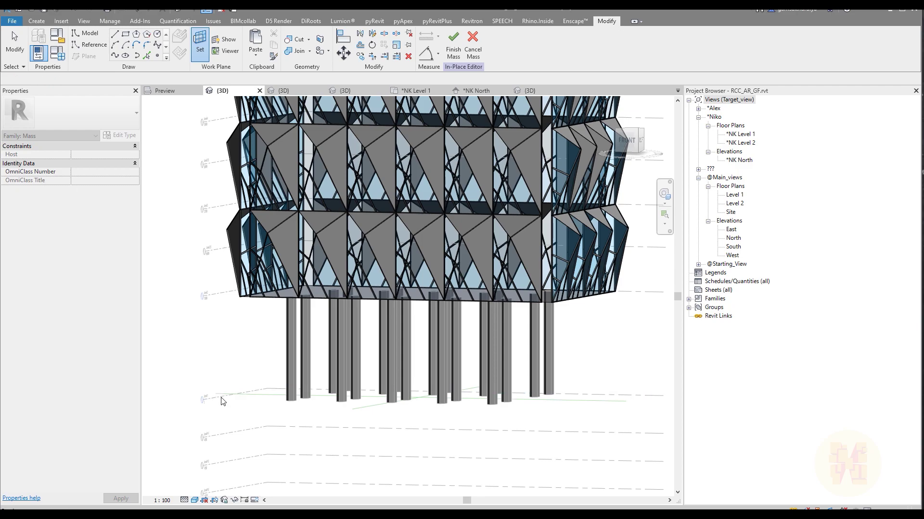
pyautogui.click(256, 52)
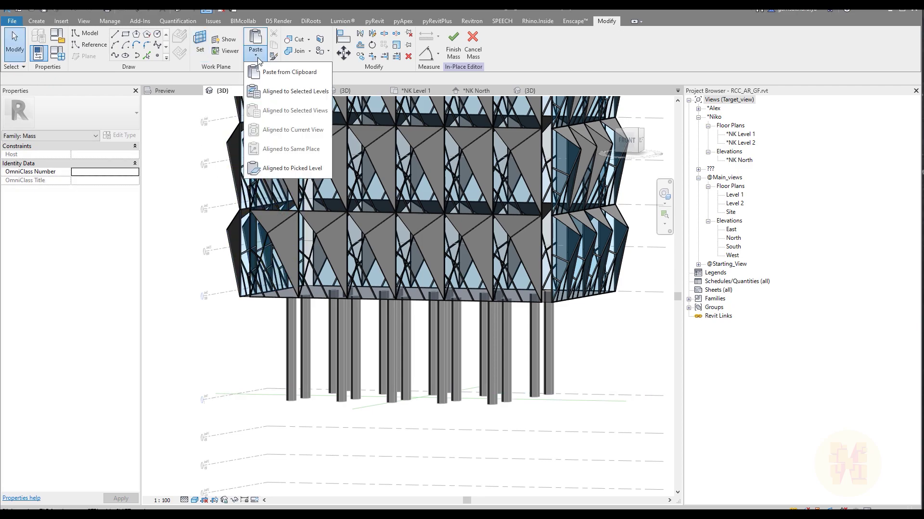
pyautogui.click(283, 93)
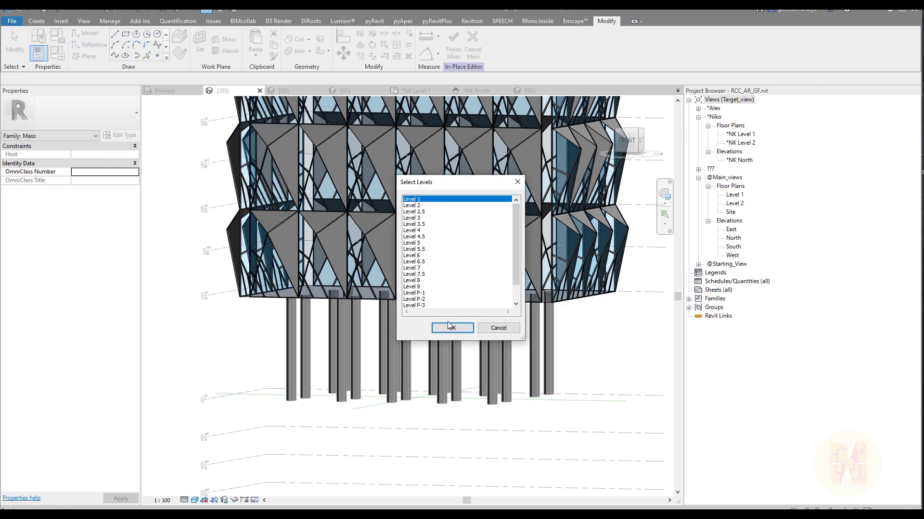
pyautogui.click(452, 328)
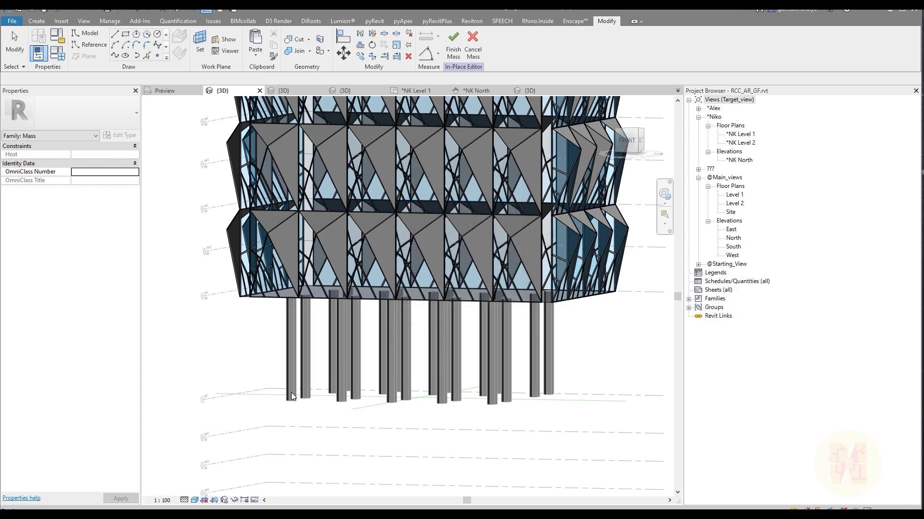
# Create a solid form from the rectangular outline pasted on Level 1.
pyautogui.keyDown('shift'); pyautogui.moveTo(397, 419); pyautogui.dragTo(416, 434, button='middle'); pyautogui.keyUp('shift')
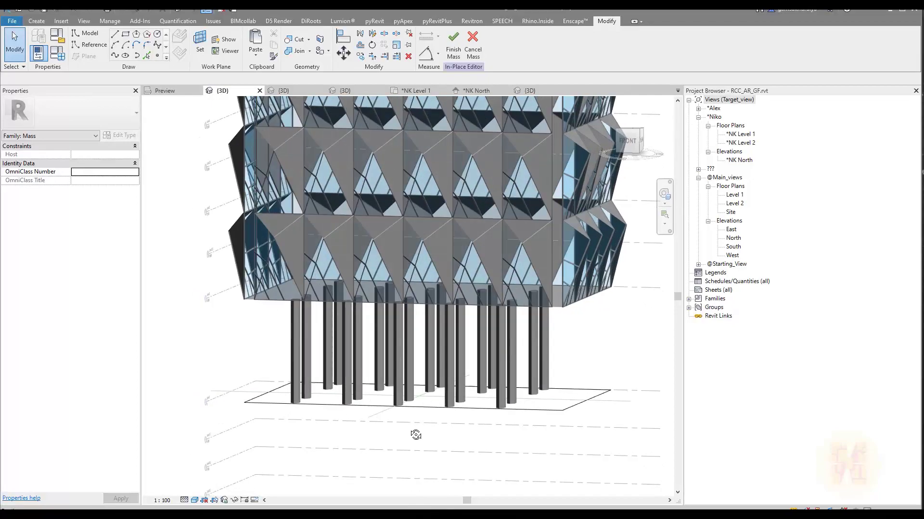
pyautogui.click(277, 409)
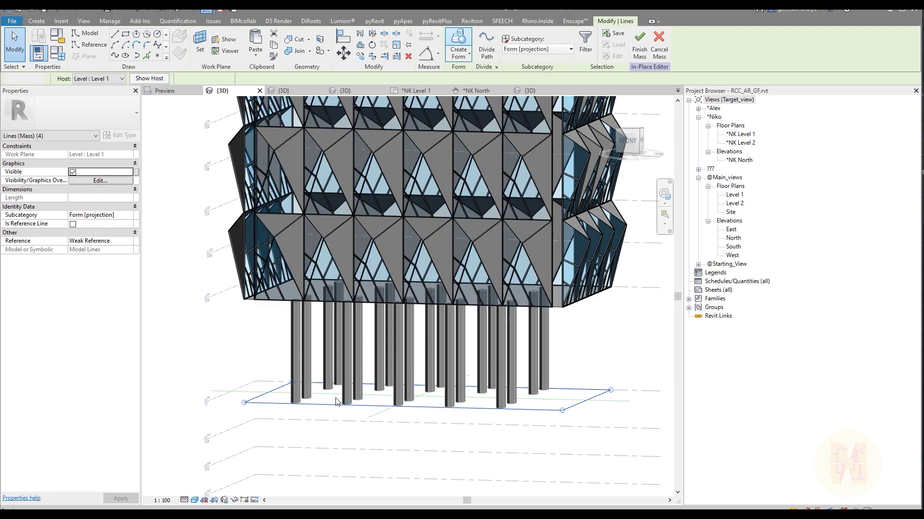
pyautogui.scroll(-1, 333, 386)
pyautogui.keyDown('shift'); pyautogui.moveTo(370, 385); pyautogui.dragTo(472, 344, button='middle'); pyautogui.keyUp('shift')
pyautogui.click(629, 349)
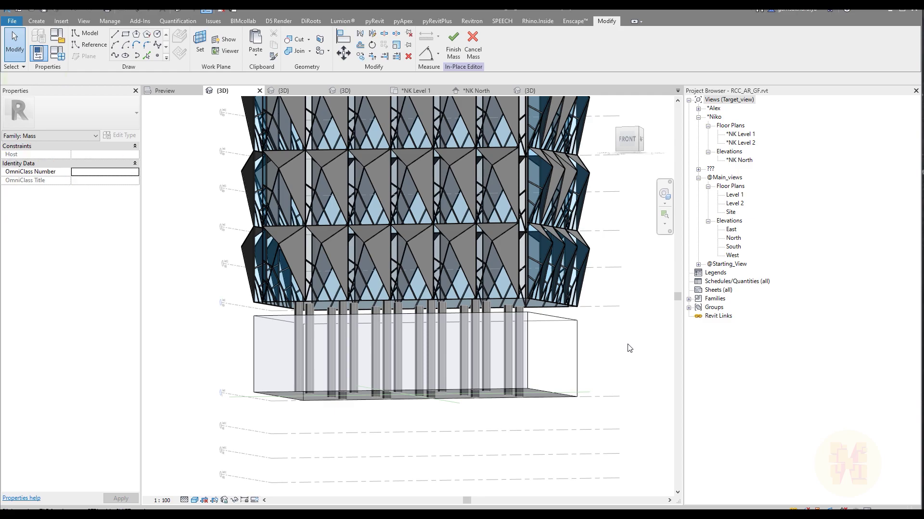
# Align the top face of the new box form with the level at the tower's underside.
pyautogui.press('a')
pyautogui.press('l')
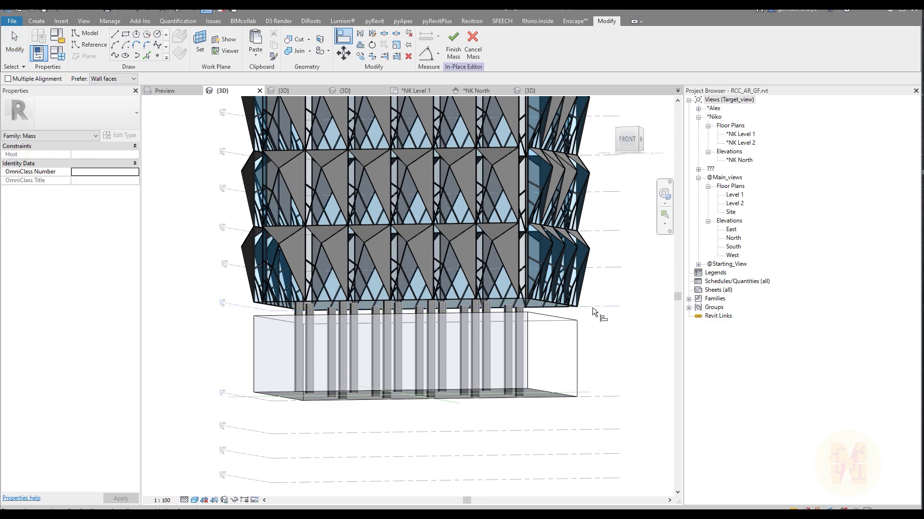
pyautogui.click(551, 313)
pyautogui.press('Escape')
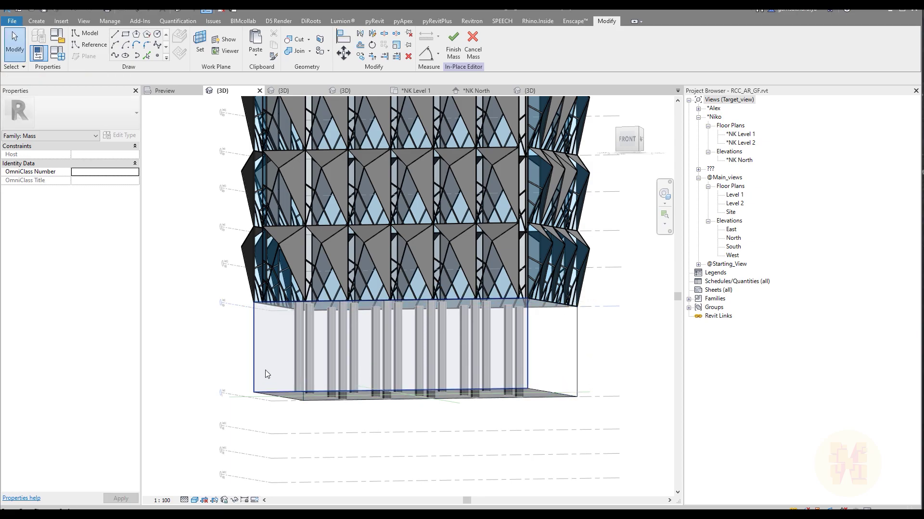
# Select the ground-floor box form, toggle its X-Ray display, and view the tower from different sides.
pyautogui.click(265, 371)
pyautogui.keyDown('shift'); pyautogui.moveTo(439, 356); pyautogui.dragTo(501, 392, button='middle'); pyautogui.keyUp('shift')
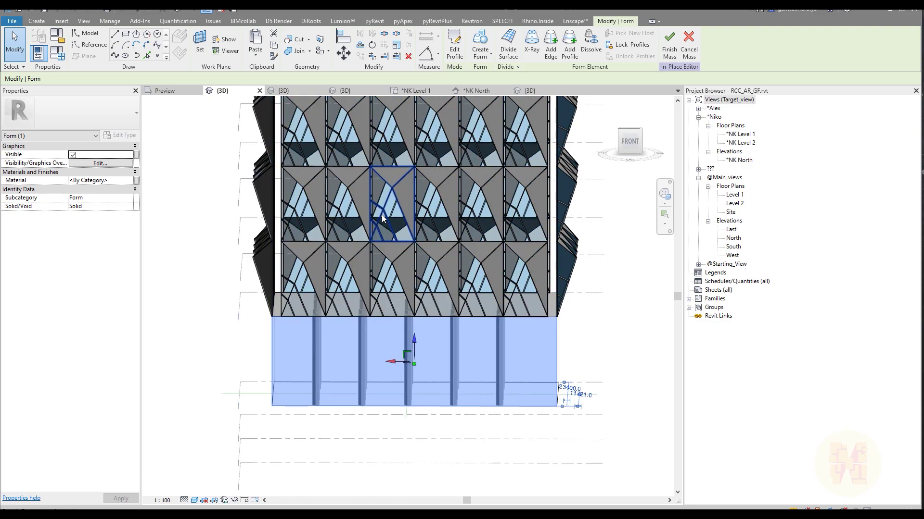
pyautogui.click(530, 51)
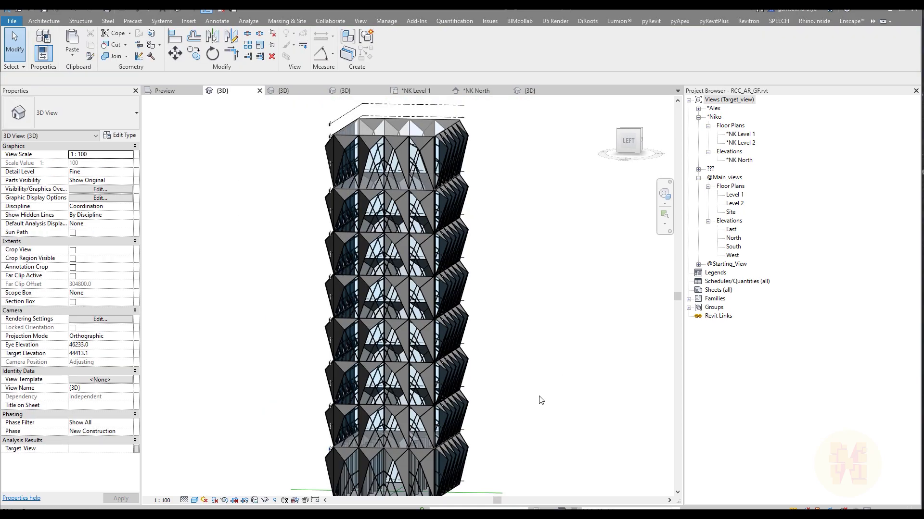
pyautogui.keyDown('shift'); pyautogui.moveTo(595, 313); pyautogui.dragTo(221, 342, button='middle'); pyautogui.keyUp('shift')
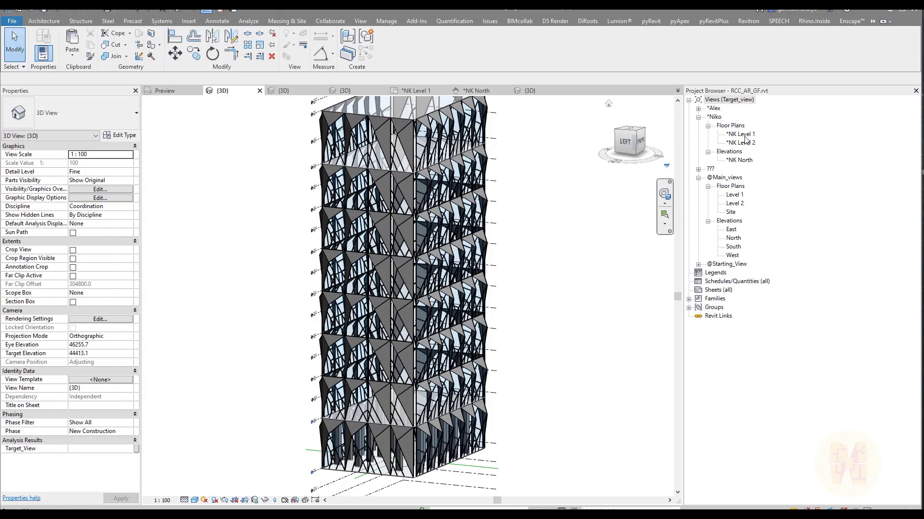
# Select the tower mass by its edge in the *NK Level 1 floor plan and return to the 3D view.
pyautogui.doubleClick(741, 134)
pyautogui.scroll(8, 198, 123)
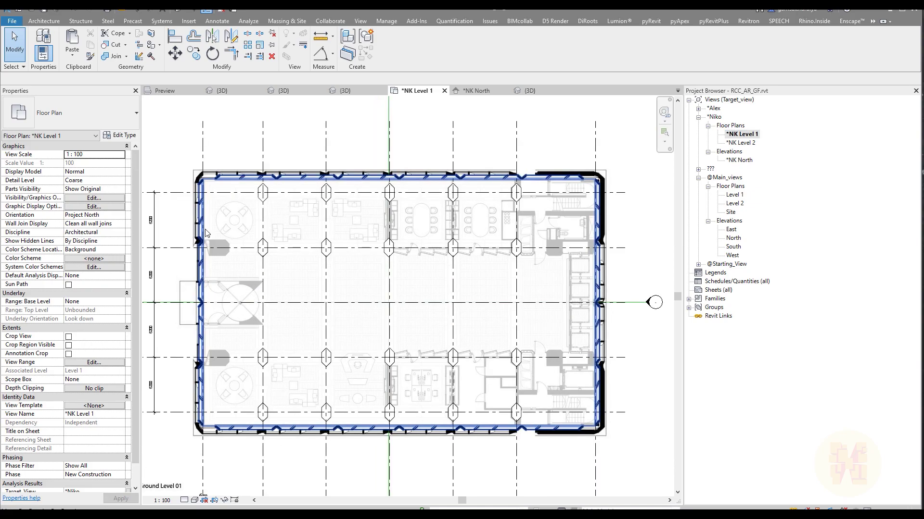
pyautogui.scroll(2, 202, 138)
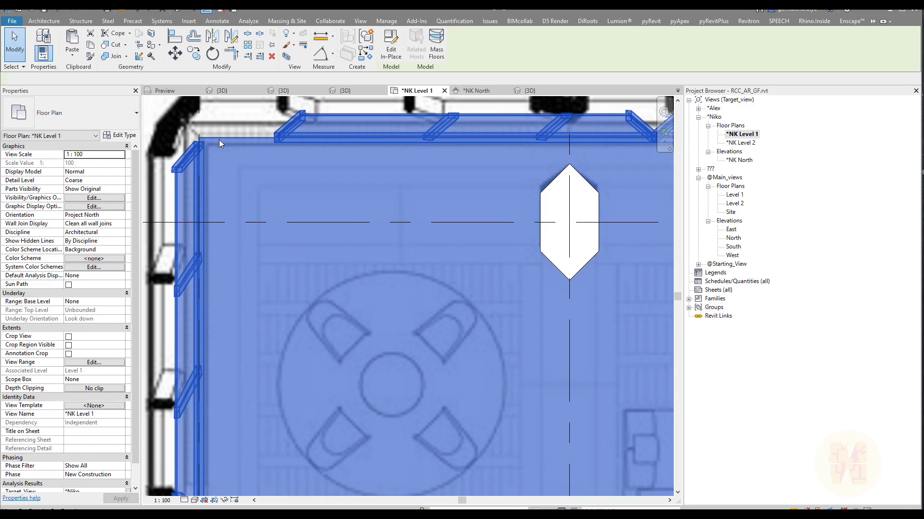
pyautogui.click(219, 140)
pyautogui.scroll(-4, 219, 145)
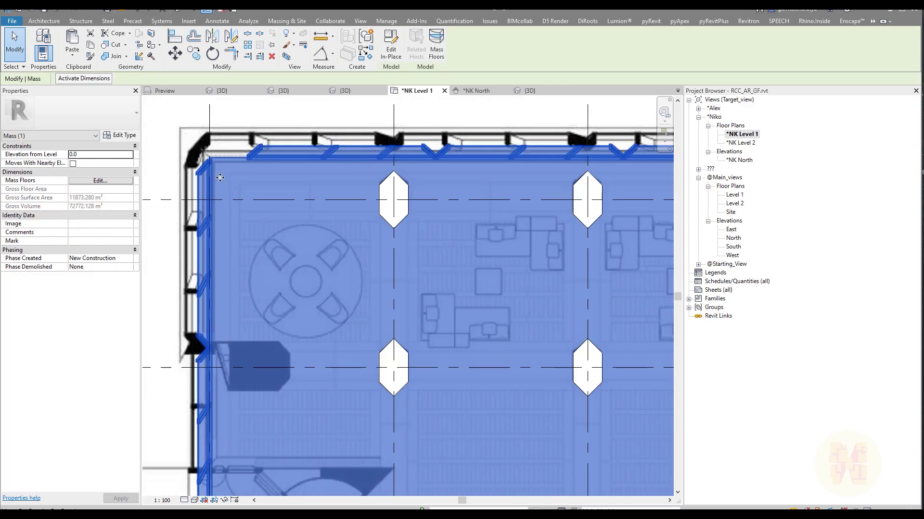
pyautogui.scroll(-3, 219, 179)
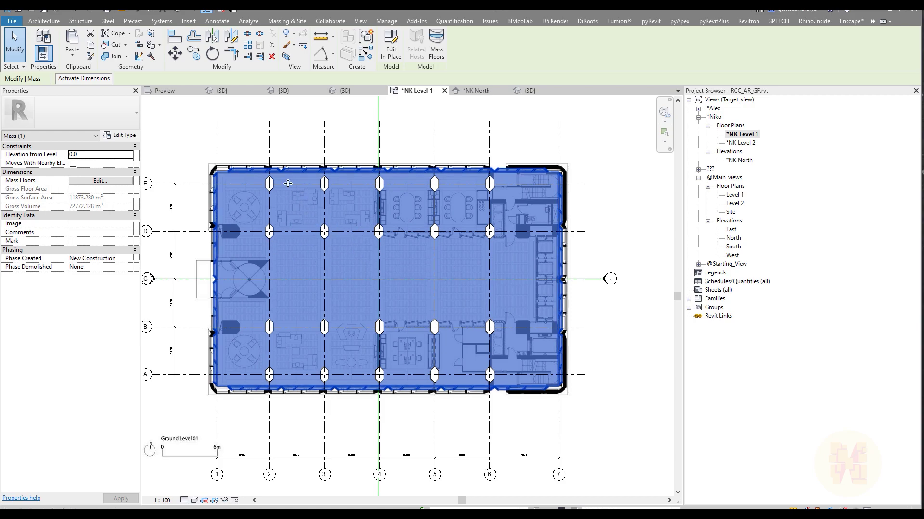
pyautogui.click(222, 92)
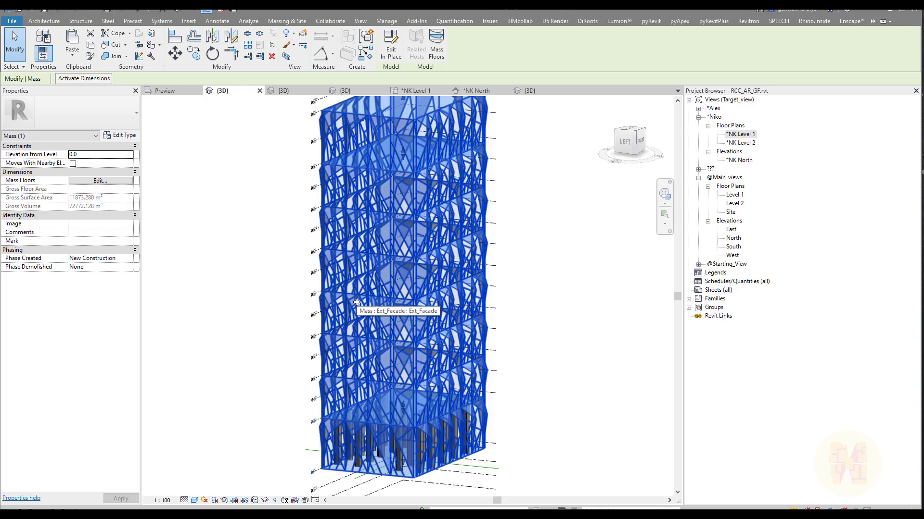
# Add mass floors to the selected tower mass at every numbered level, the P levels and ROOF, leaving out TOP ROOF.
pyautogui.keyDown('shift'); pyautogui.moveTo(537, 395); pyautogui.dragTo(330, 385, button='middle'); pyautogui.keyUp('shift')
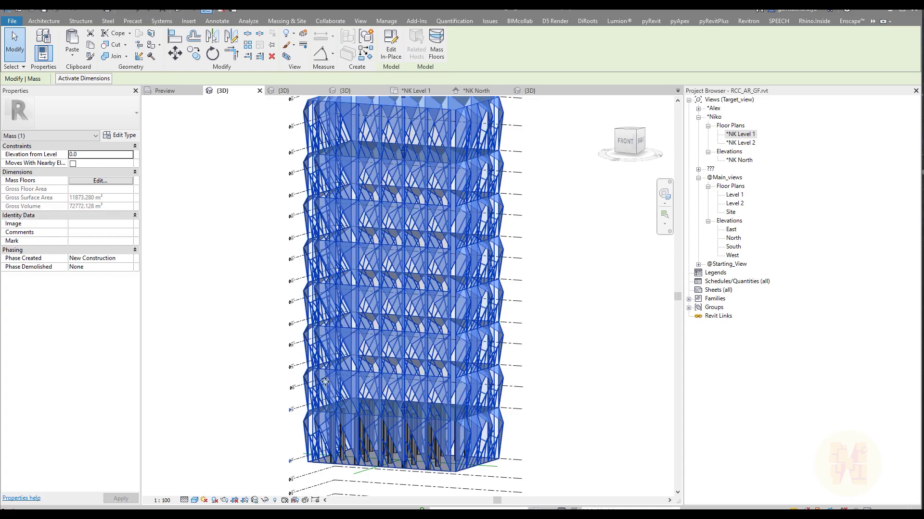
pyautogui.keyDown('shift'); pyautogui.moveTo(215, 387); pyautogui.dragTo(231, 298, button='middle'); pyautogui.keyUp('shift')
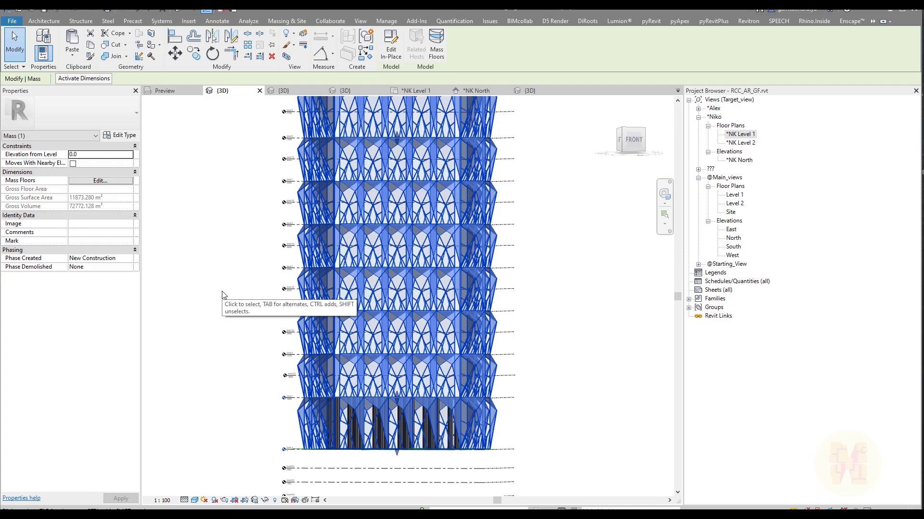
pyautogui.moveTo(183, 257); pyautogui.dragTo(187, 284, button='middle')
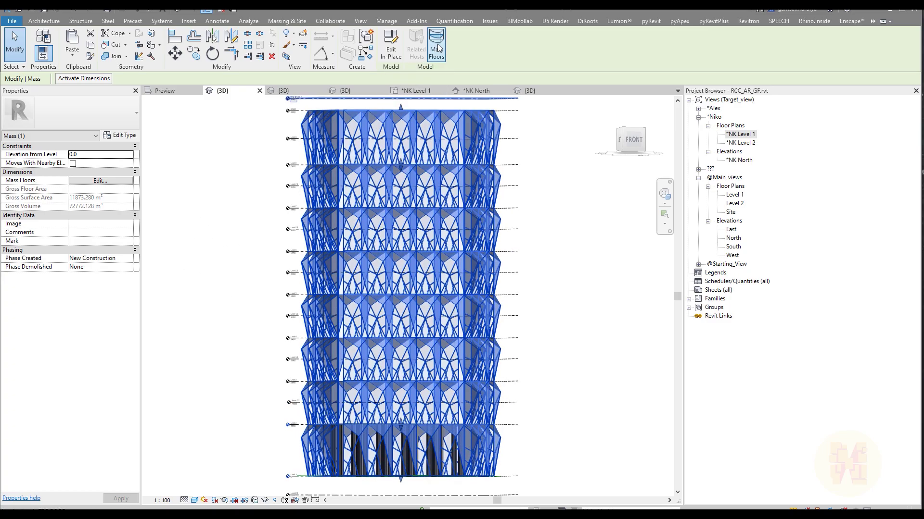
pyautogui.click(436, 48)
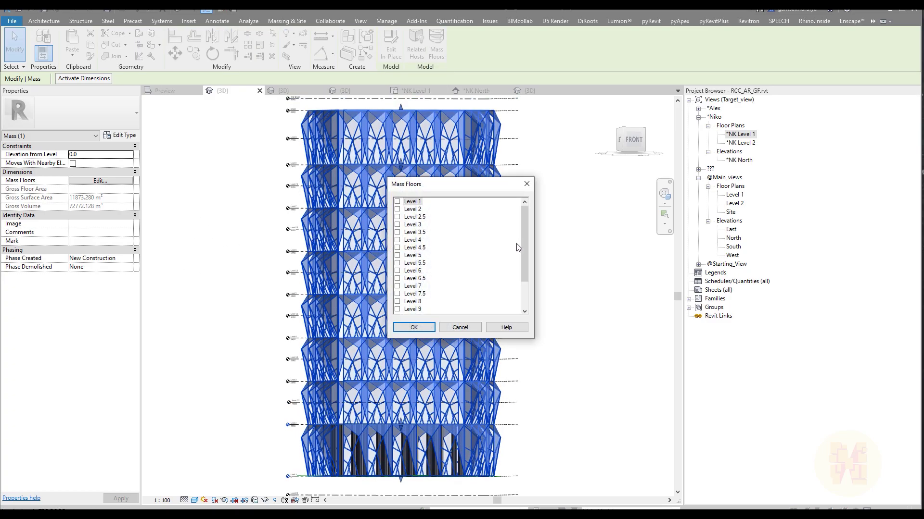
pyautogui.moveTo(525, 230); pyautogui.dragTo(530, 279)
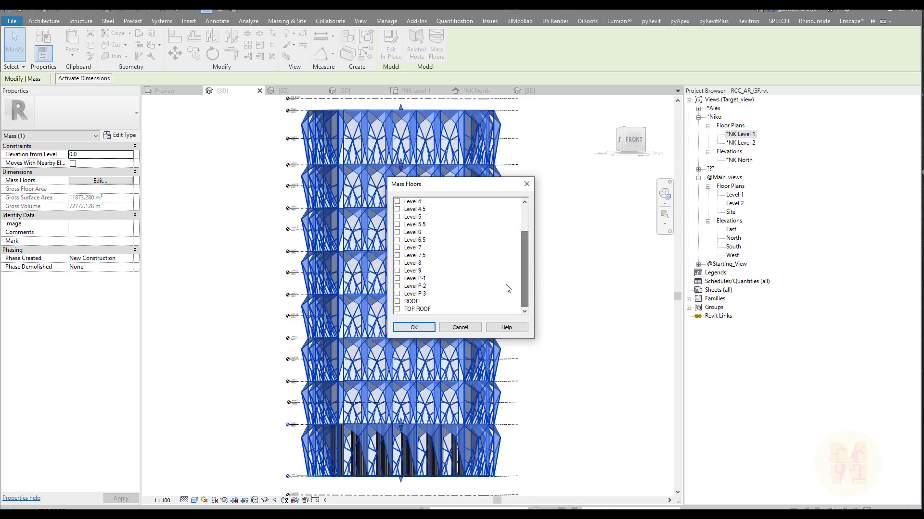
pyautogui.keyDown('shift'); pyautogui.click(415, 294); pyautogui.keyUp('shift')
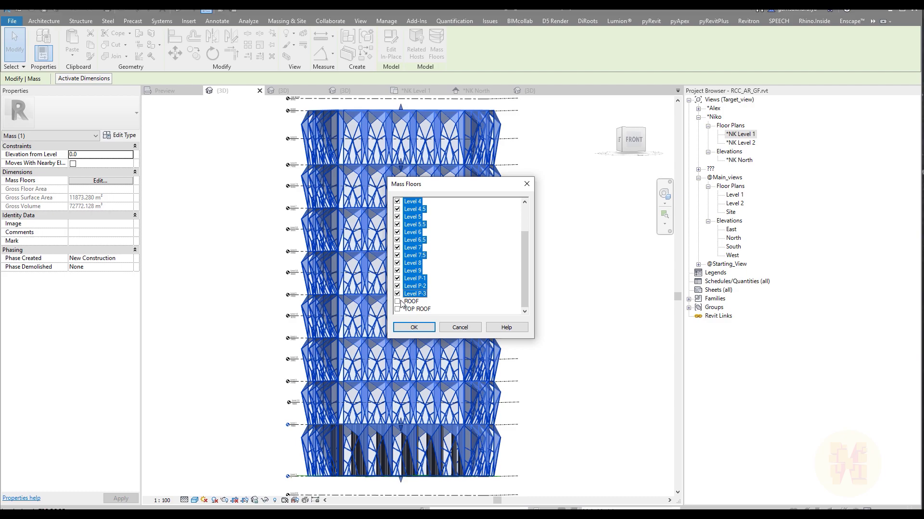
pyautogui.click(398, 302)
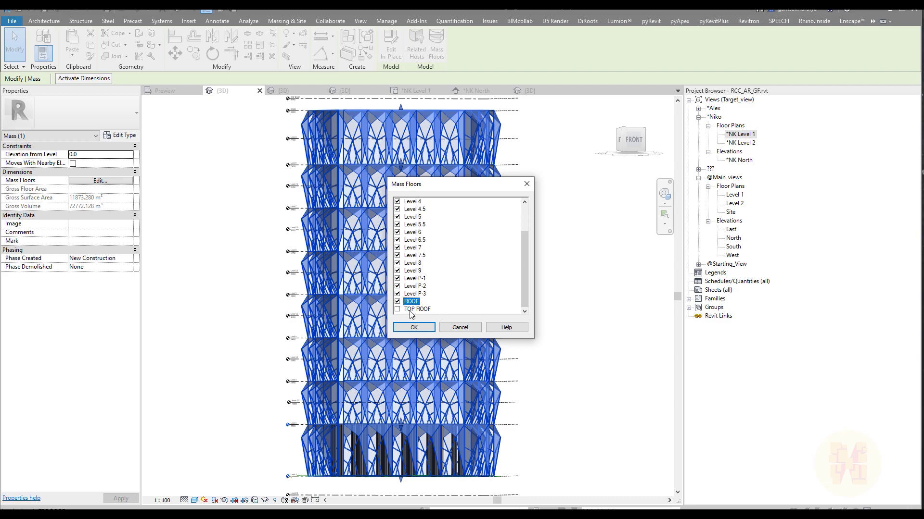
pyautogui.click(413, 328)
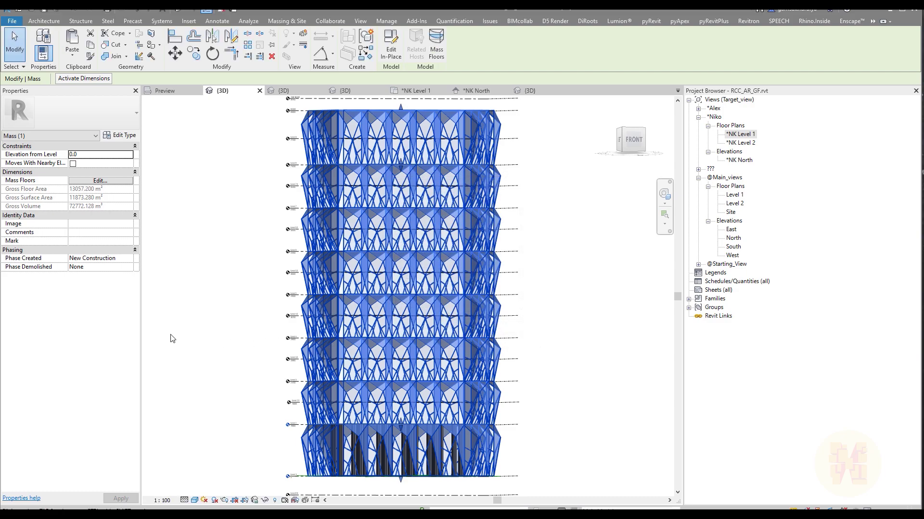
# Create floors by face of type Generic 300mm on all of the tower's mass floors.
pyautogui.keyDown('shift'); pyautogui.moveTo(335, 288); pyautogui.dragTo(302, 363, button='middle'); pyautogui.keyUp('shift')
pyautogui.keyDown('shift'); pyautogui.moveTo(356, 164); pyautogui.dragTo(228, 163, button='middle'); pyautogui.keyUp('shift')
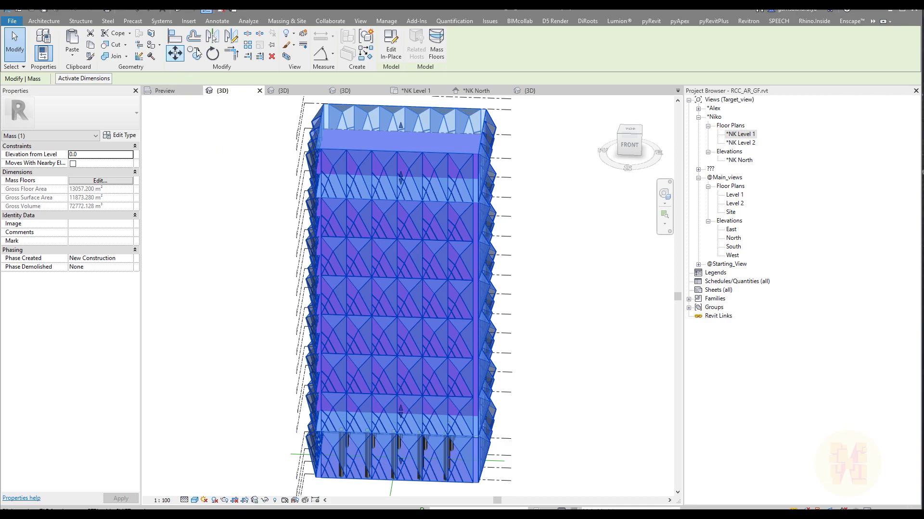
pyautogui.click(287, 22)
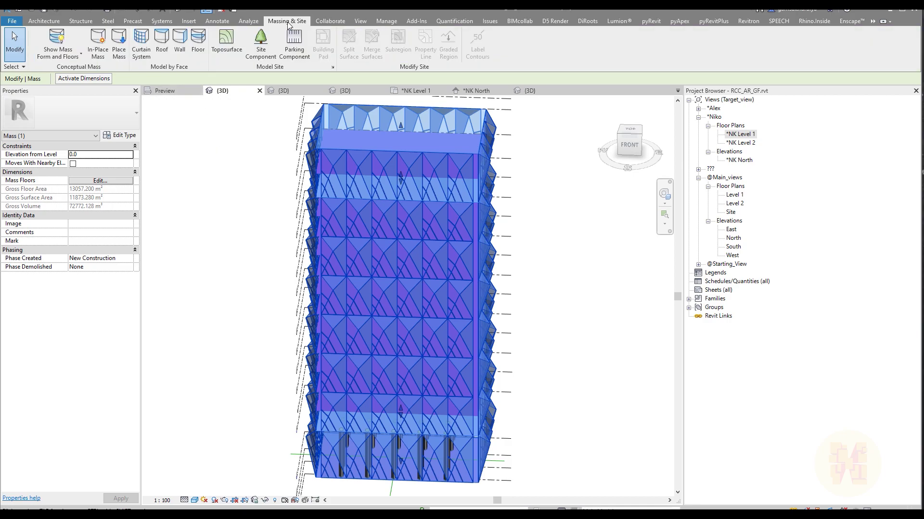
pyautogui.click(199, 48)
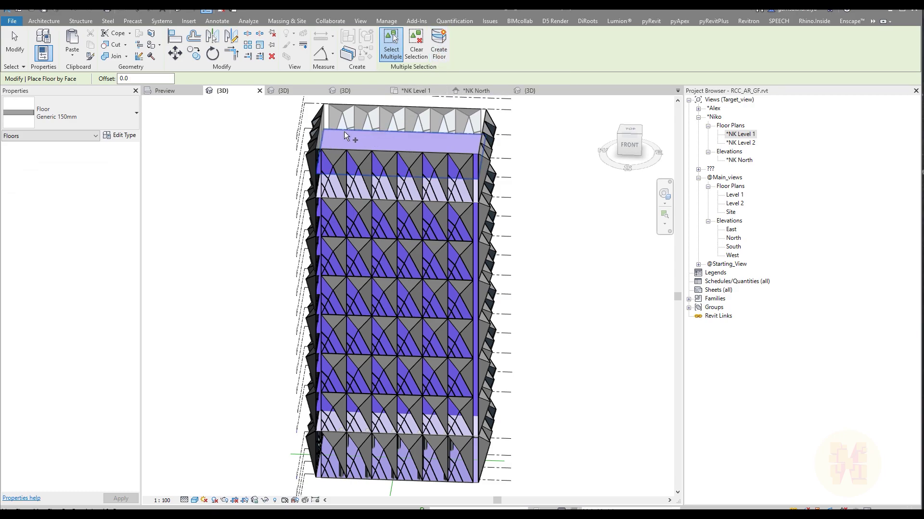
pyautogui.scroll(-3, 315, 306)
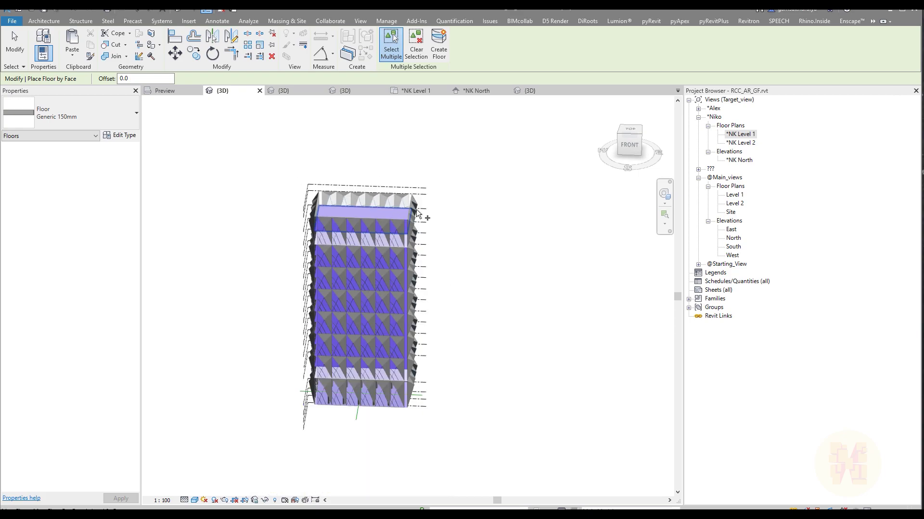
pyautogui.moveTo(410, 259); pyautogui.dragTo(304, 450)
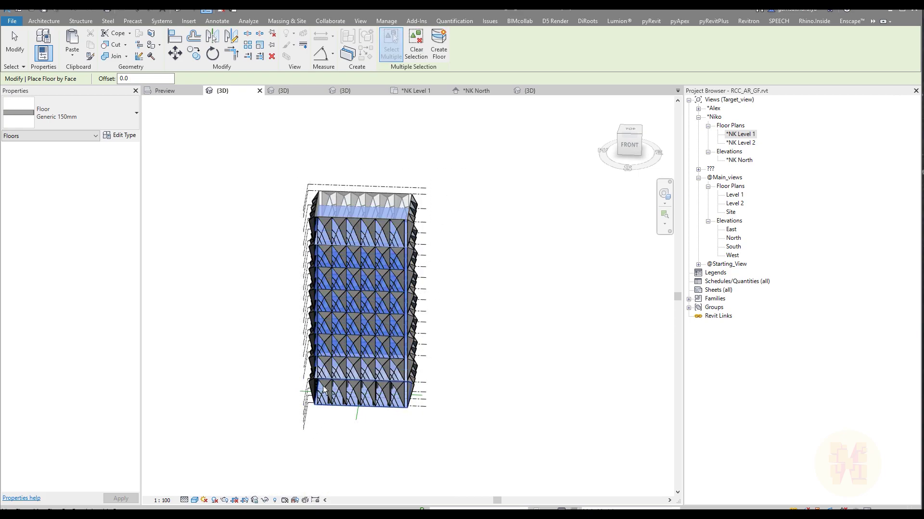
pyautogui.click(48, 117)
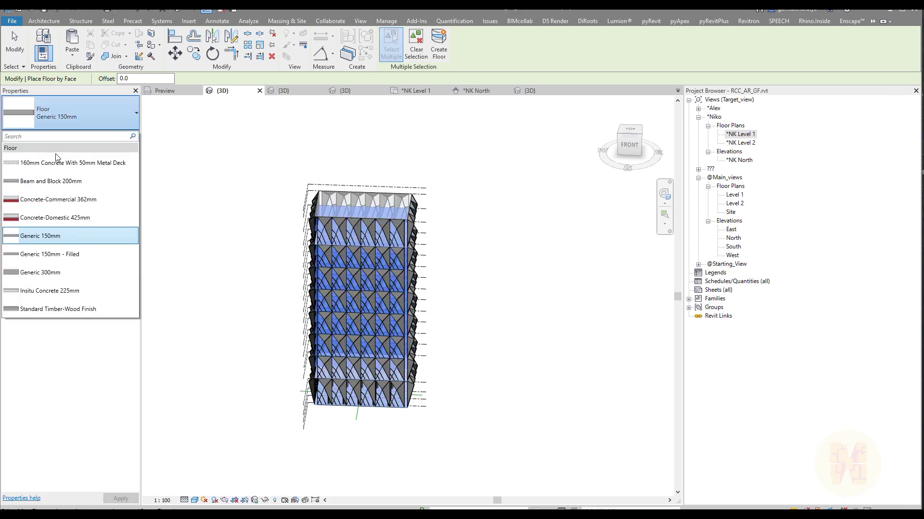
pyautogui.click(75, 273)
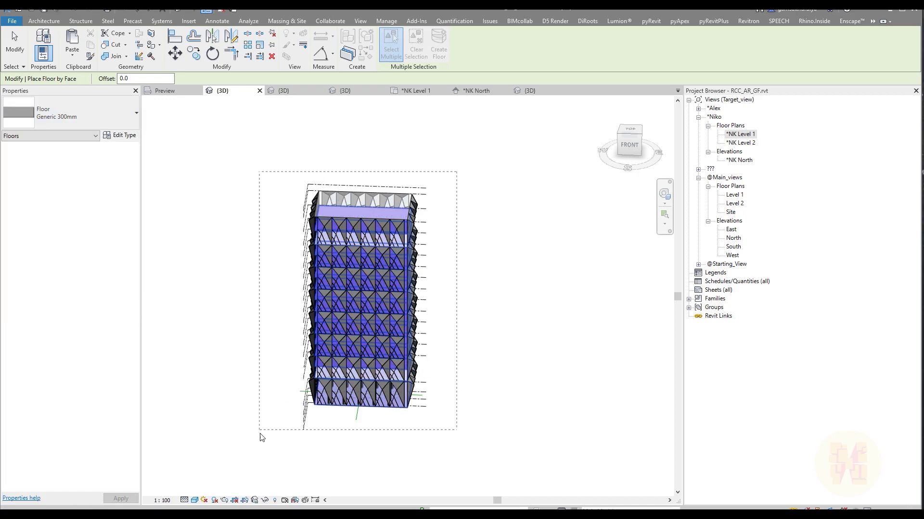
pyautogui.click(438, 42)
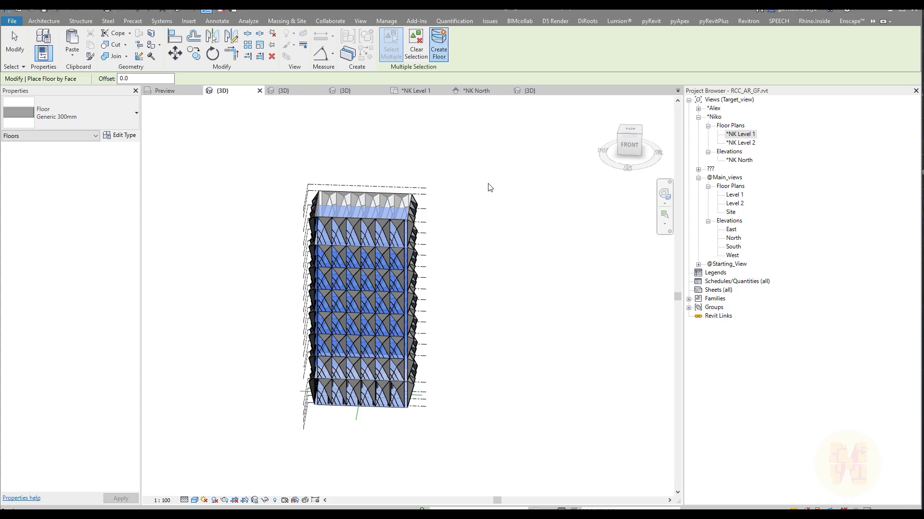
pyautogui.press('Escape')
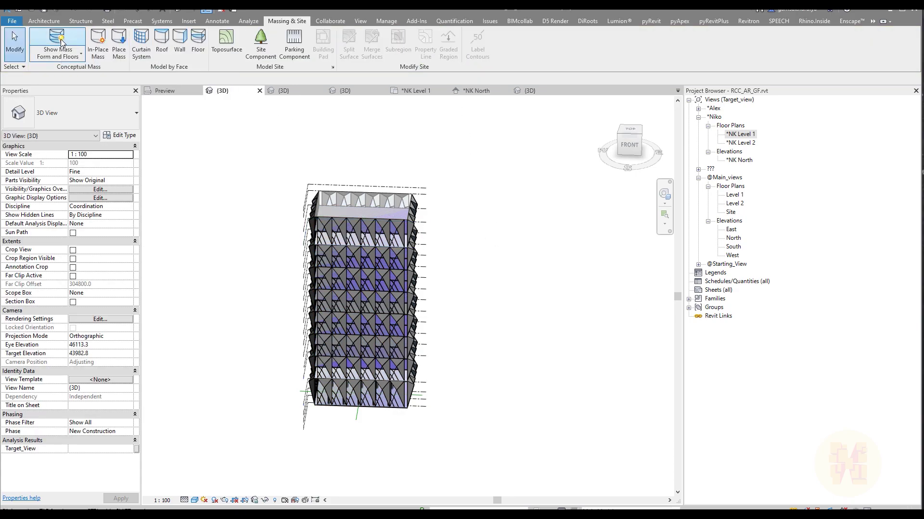
# Examine how the floor edges meet the façade panels at the tower's top corners and along its lower front.
pyautogui.keyDown('shift'); pyautogui.moveTo(186, 275); pyautogui.dragTo(313, 291, button='middle'); pyautogui.keyUp('shift')
pyautogui.scroll(4, 371, 203)
pyautogui.keyDown('shift'); pyautogui.moveTo(372, 203); pyautogui.dragTo(301, 268, button='middle'); pyautogui.keyUp('shift')
pyautogui.scroll(6, 265, 238)
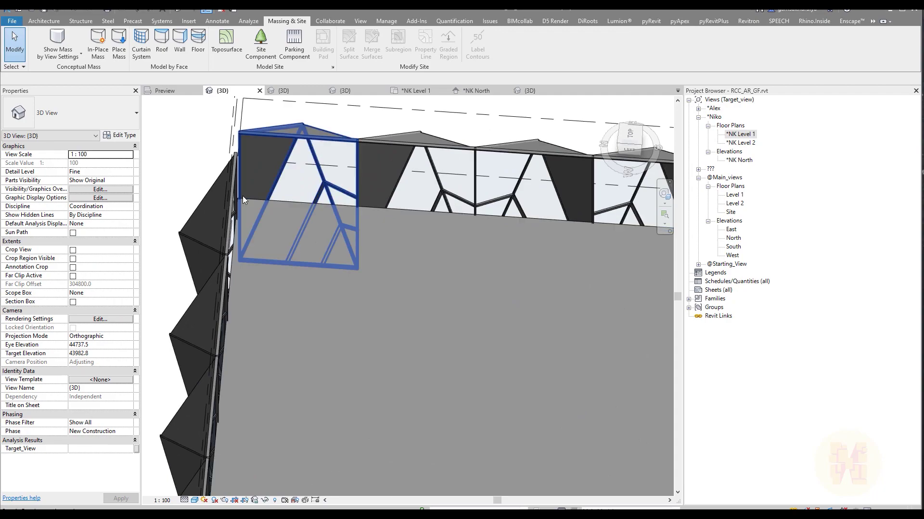
pyautogui.keyDown('shift'); pyautogui.moveTo(313, 215); pyautogui.dragTo(376, 259, button='middle'); pyautogui.keyUp('shift')
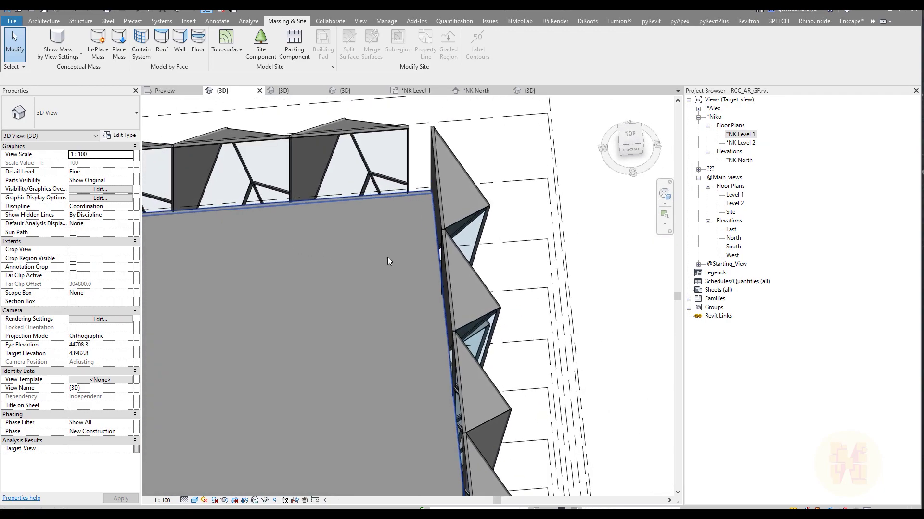
pyautogui.scroll(3, 414, 306)
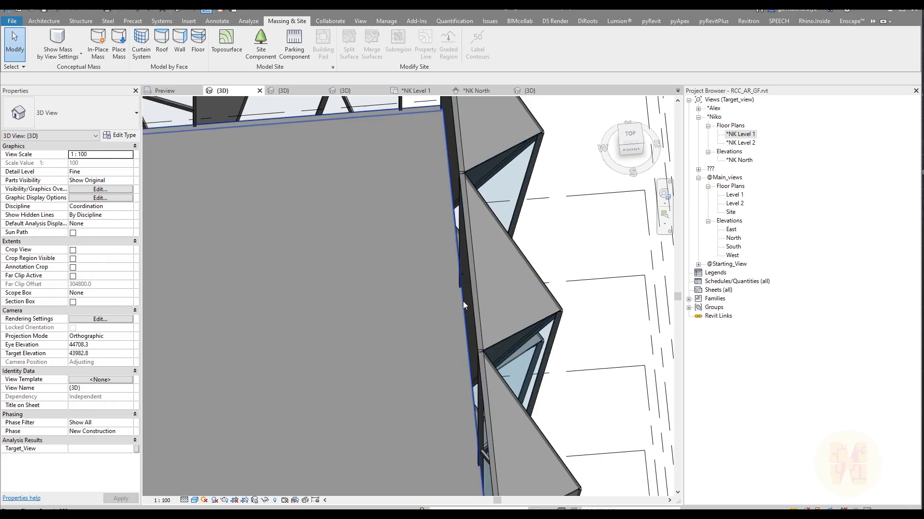
pyautogui.scroll(-8, 463, 303)
pyautogui.keyDown('shift'); pyautogui.moveTo(460, 301); pyautogui.dragTo(404, 224, button='middle'); pyautogui.keyUp('shift')
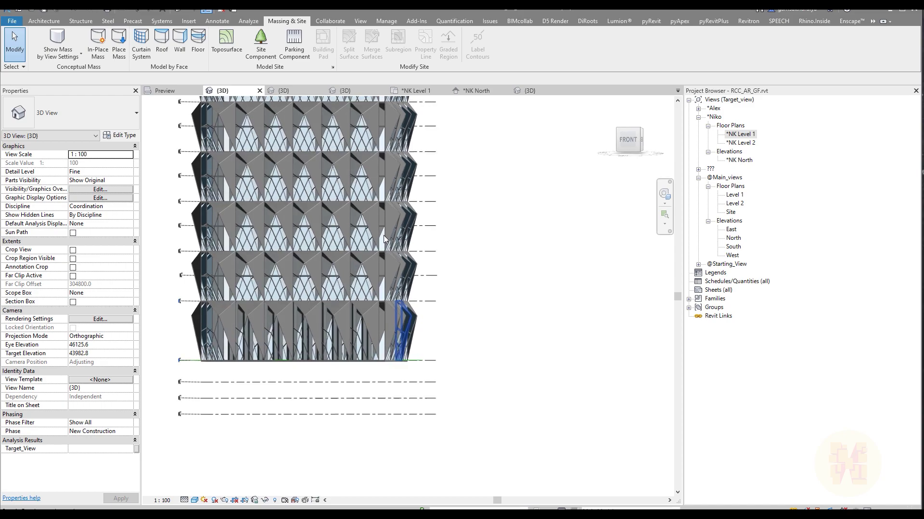
pyautogui.scroll(3, 198, 296)
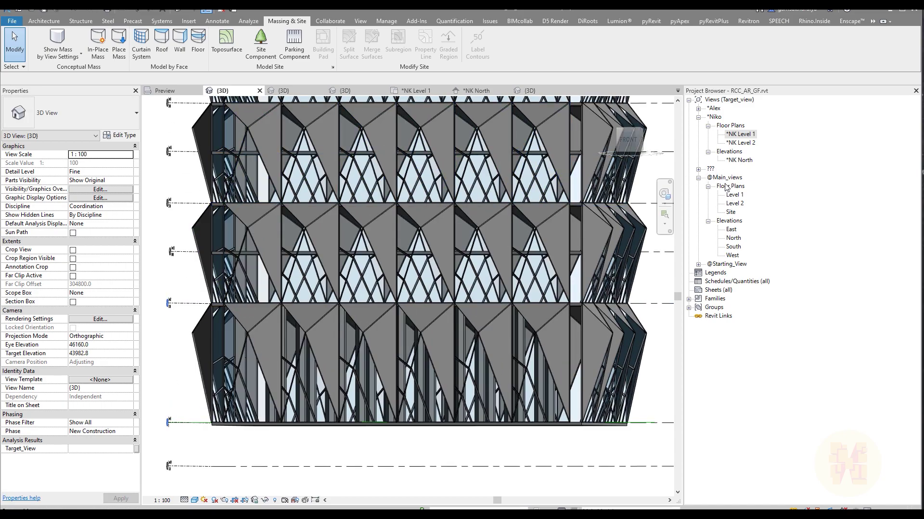
# Open the *NK North elevation and view the whole tower with its levels.
pyautogui.doubleClick(739, 161)
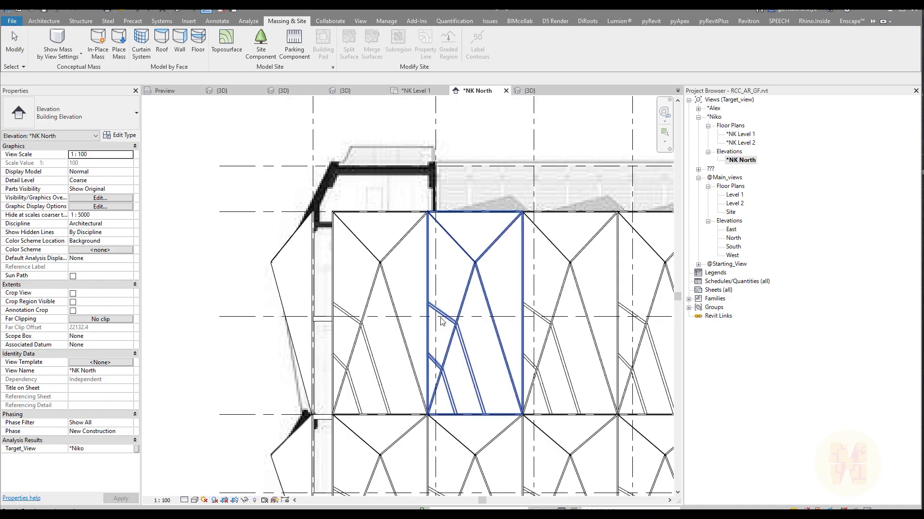
pyautogui.scroll(-4, 303, 321)
pyautogui.scroll(-3, 303, 321)
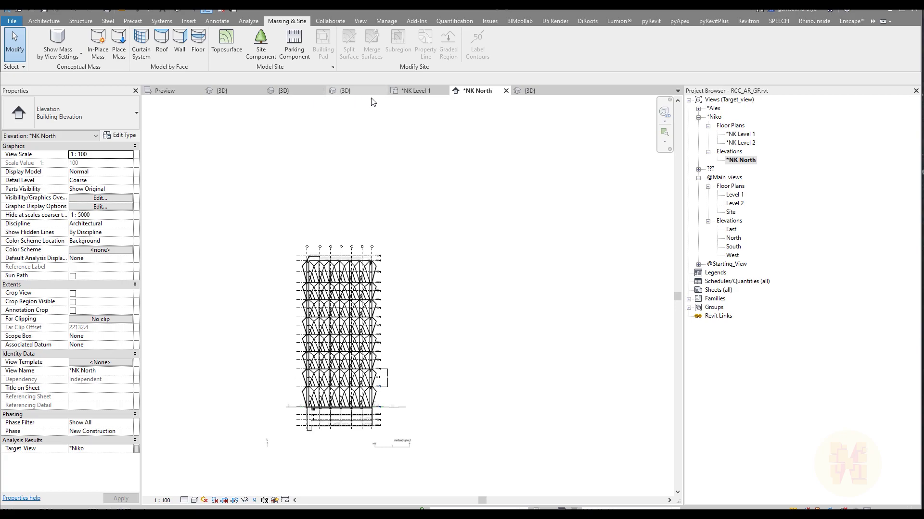
# Draw a building section across the full width of the tower in the *NK Level 1 plan, between grids A and B.
pyautogui.click(417, 95)
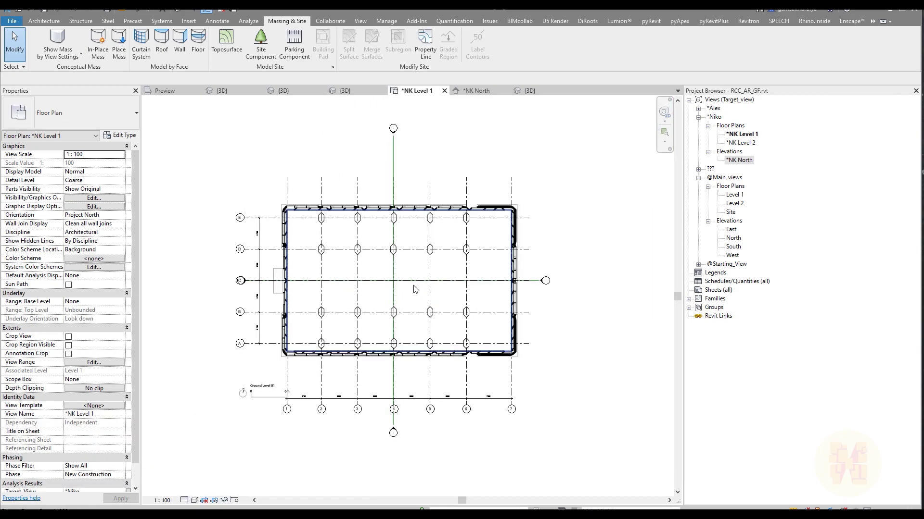
pyautogui.scroll(1, 364, 288)
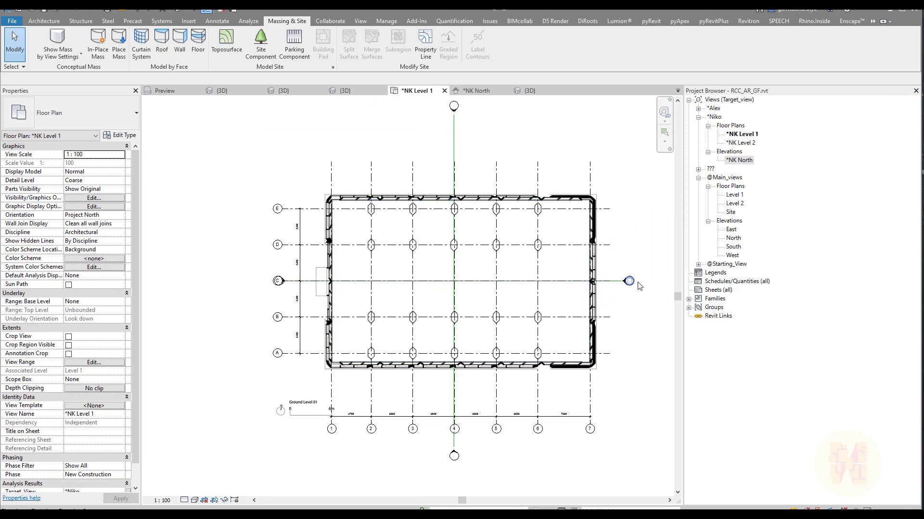
pyautogui.click(357, 20)
pyautogui.click(323, 53)
pyautogui.click(269, 336)
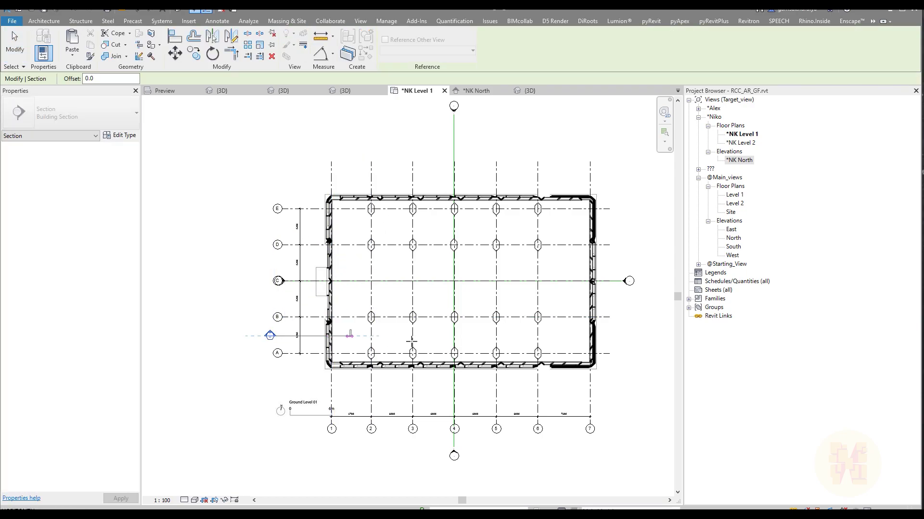
pyautogui.click(640, 336)
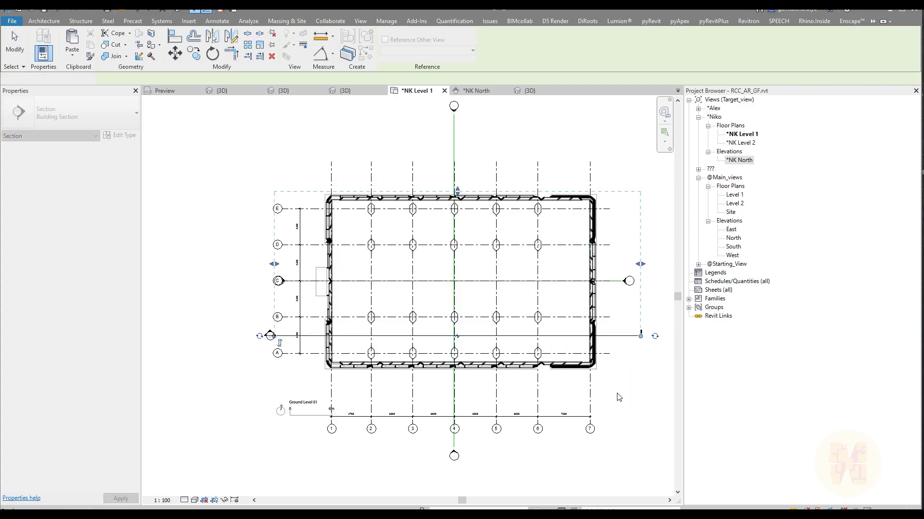
pyautogui.press('Escape')
pyautogui.press('Escape')
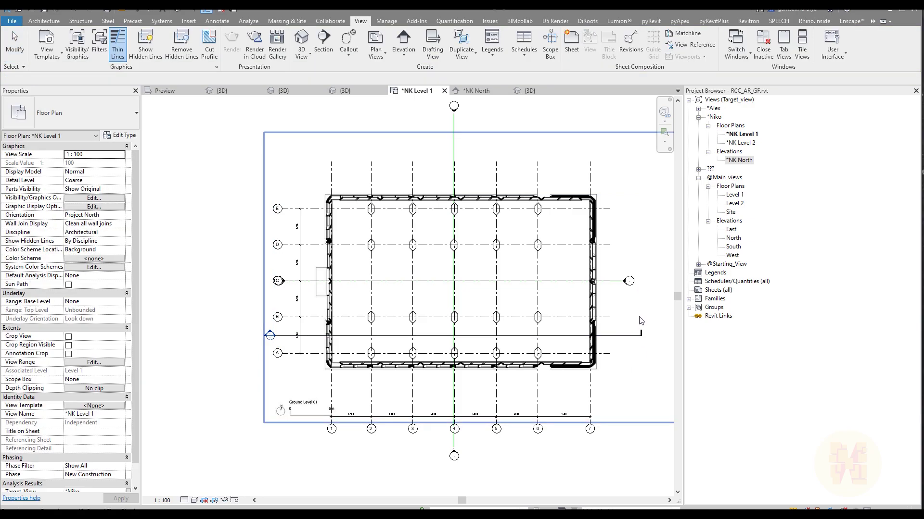
# Assign Section 1 to the same Target_View group as the *NK plans and elevation.
pyautogui.click(698, 170)
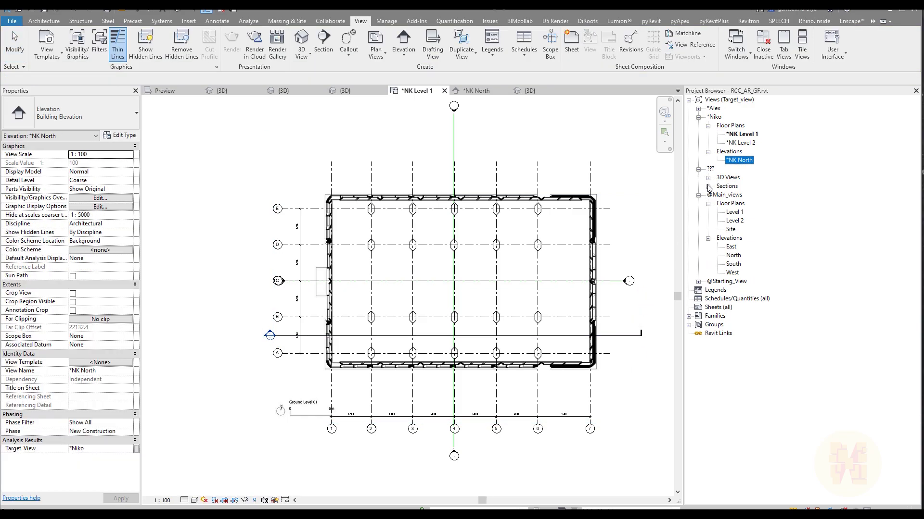
pyautogui.click(708, 186)
pyautogui.click(737, 194)
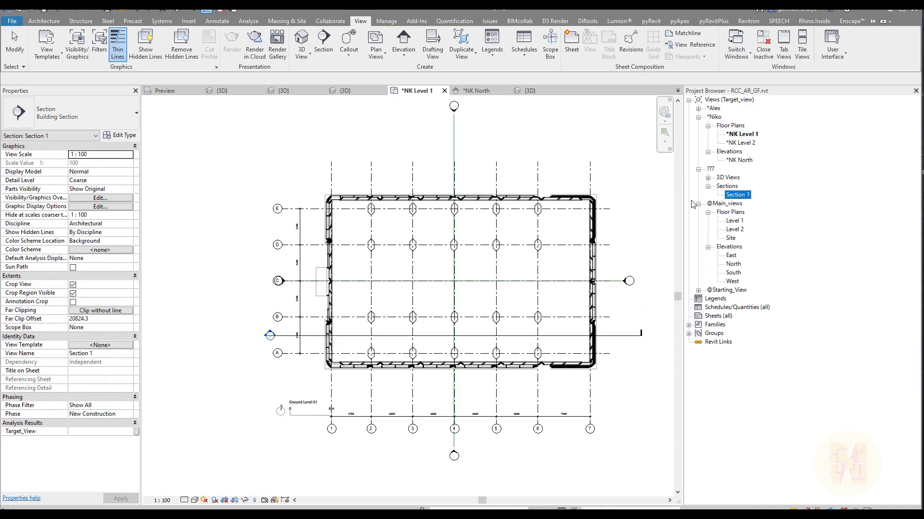
pyautogui.click(129, 431)
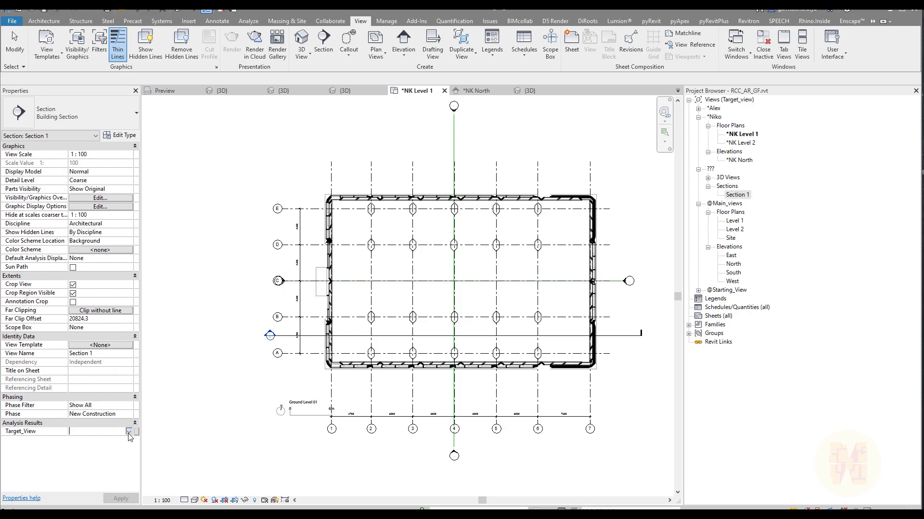
pyautogui.click(83, 449)
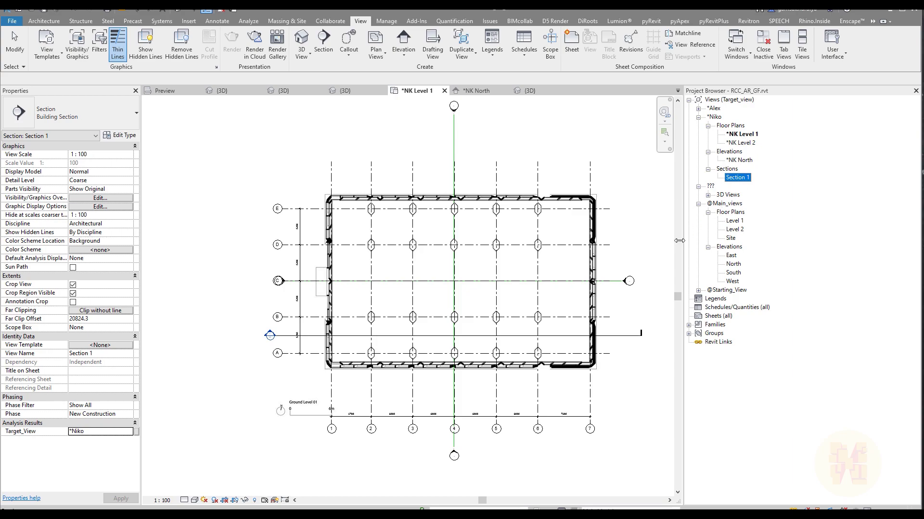
# Open Section 1 and extend its crop region upward past the roof levels and downward past the P levels.
pyautogui.doubleClick(738, 178)
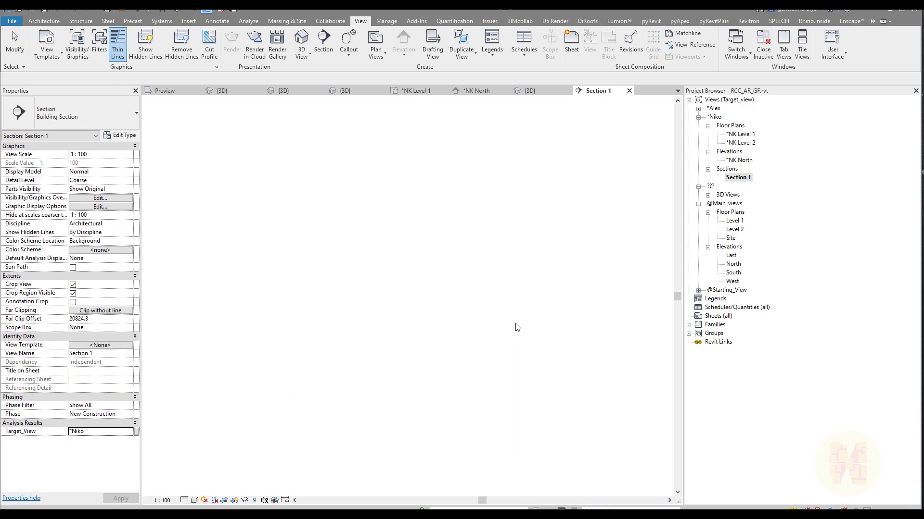
pyautogui.scroll(-2, 514, 340)
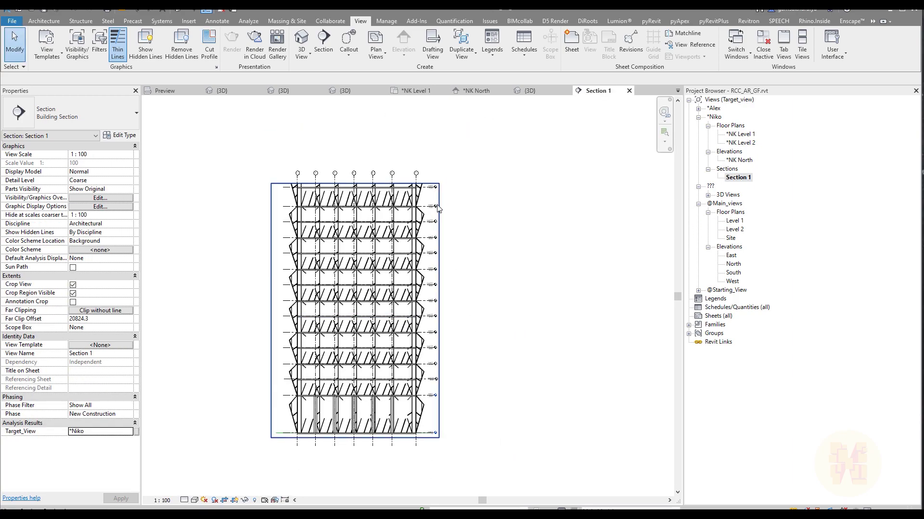
pyautogui.click(413, 184)
pyautogui.moveTo(355, 183); pyautogui.dragTo(354, 132)
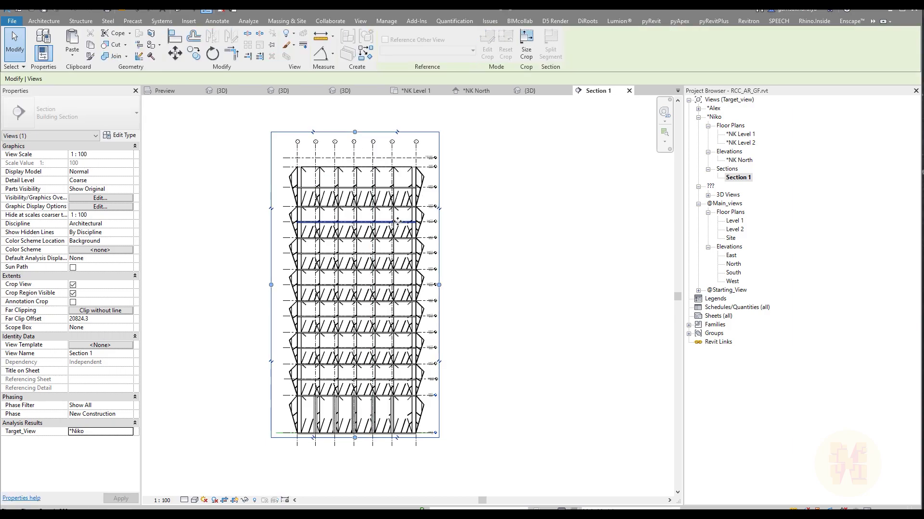
pyautogui.moveTo(355, 438); pyautogui.dragTo(354, 463)
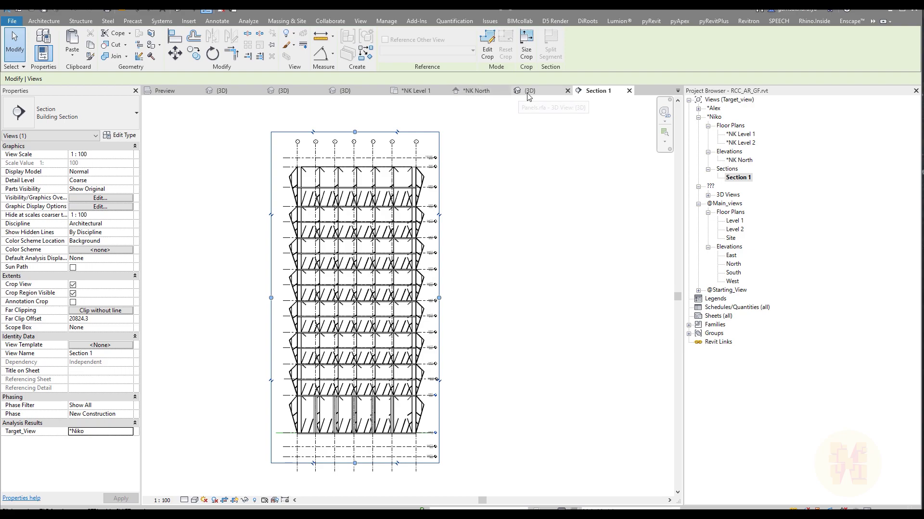
# Shorten Section 1's view depth in the *NK Level 1 plan to just beyond grid B, a far clip offset of about 5518 mm.
pyautogui.click(417, 91)
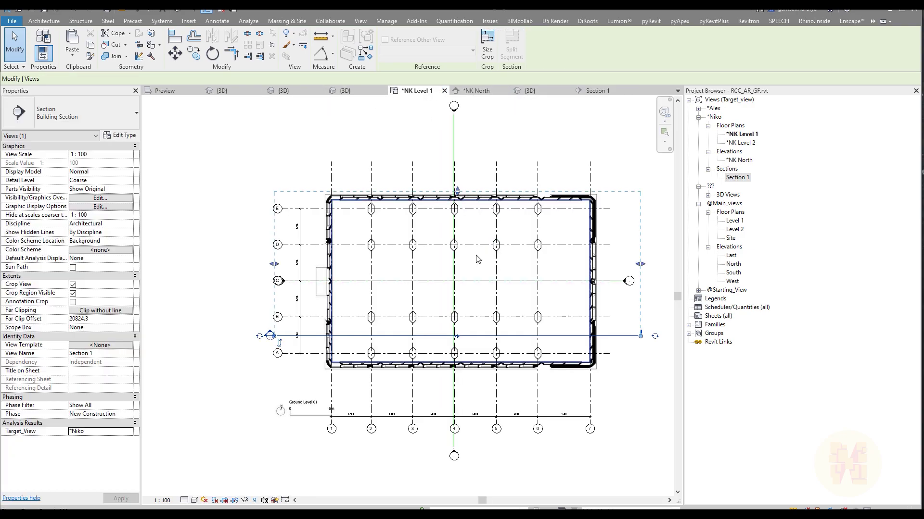
pyautogui.click(599, 335)
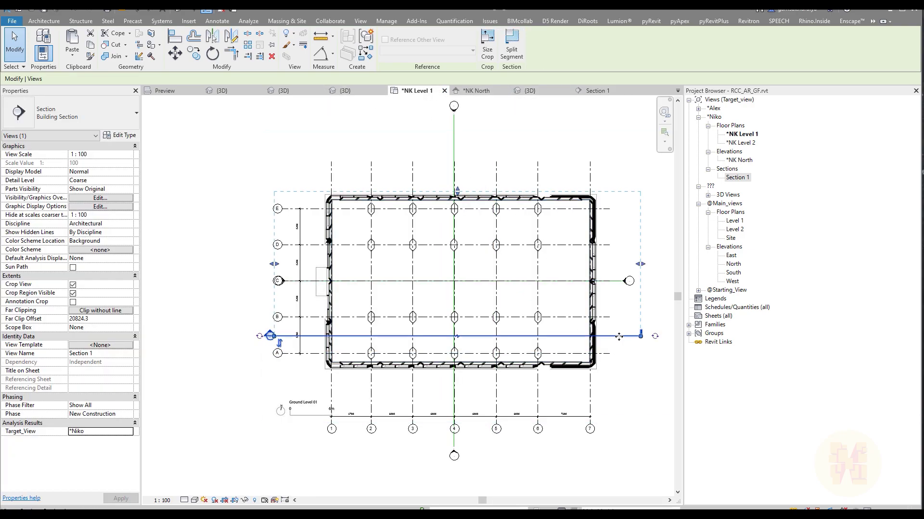
pyautogui.moveTo(458, 192); pyautogui.dragTo(457, 212)
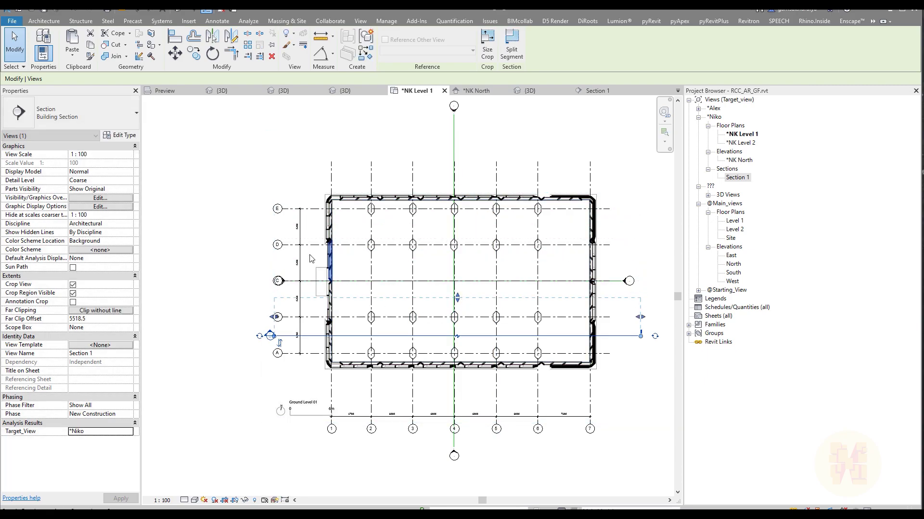
pyautogui.click(498, 116)
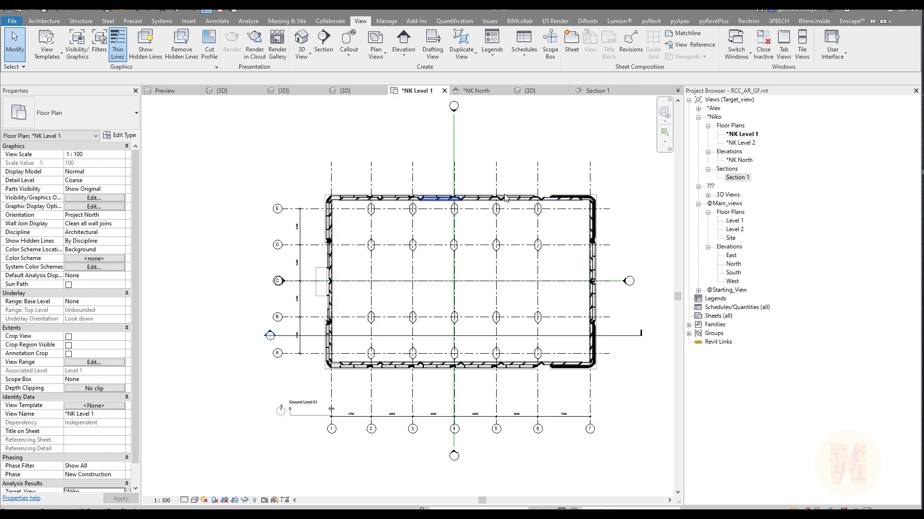
# Set Section 1 to Fine detail level and the Shaded visual style.
pyautogui.click(597, 91)
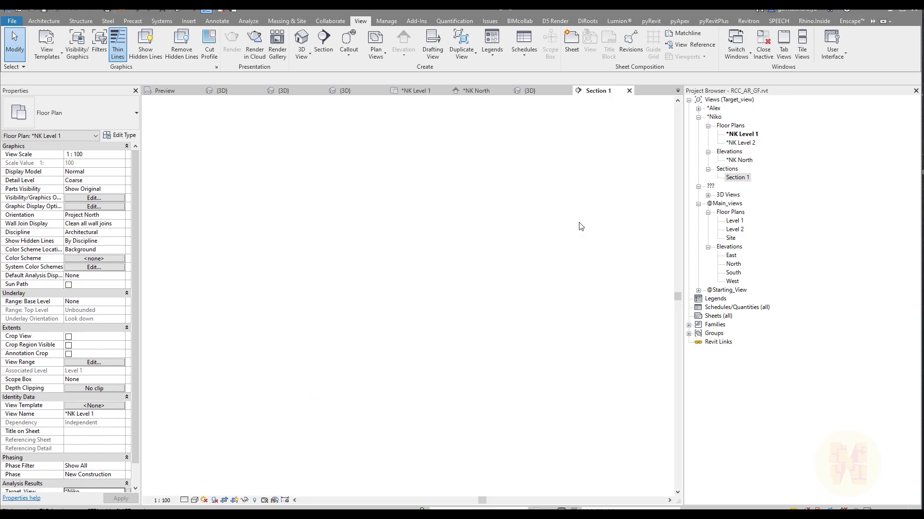
pyautogui.scroll(3, 358, 279)
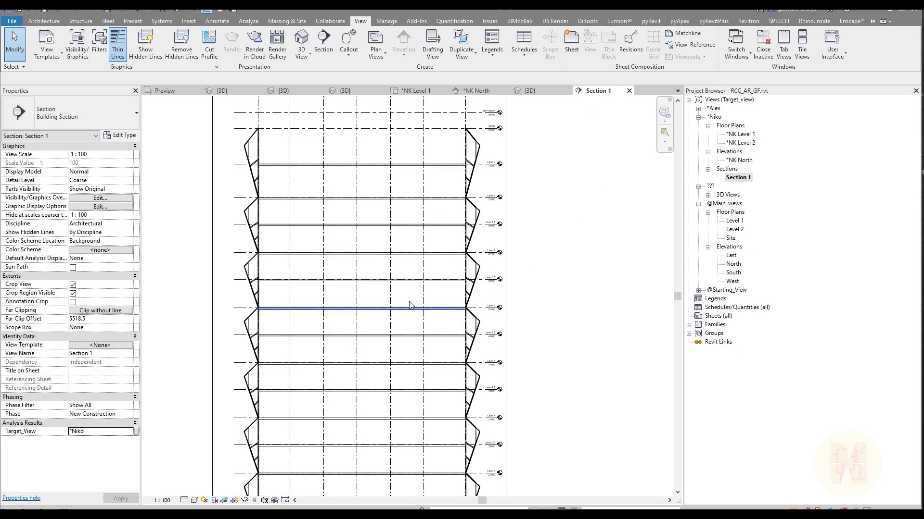
pyautogui.scroll(-2, 412, 309)
pyautogui.scroll(2, 397, 302)
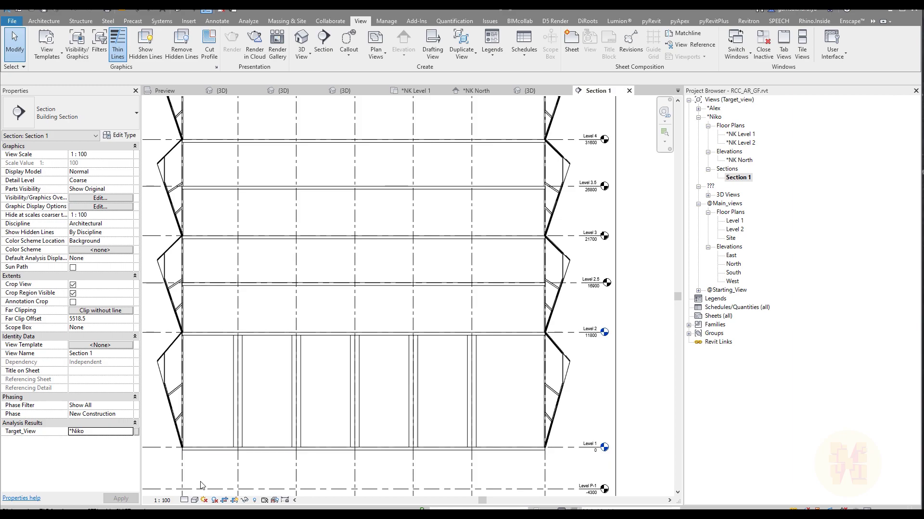
pyautogui.click(185, 501)
pyautogui.click(195, 489)
pyautogui.click(196, 500)
pyautogui.click(211, 471)
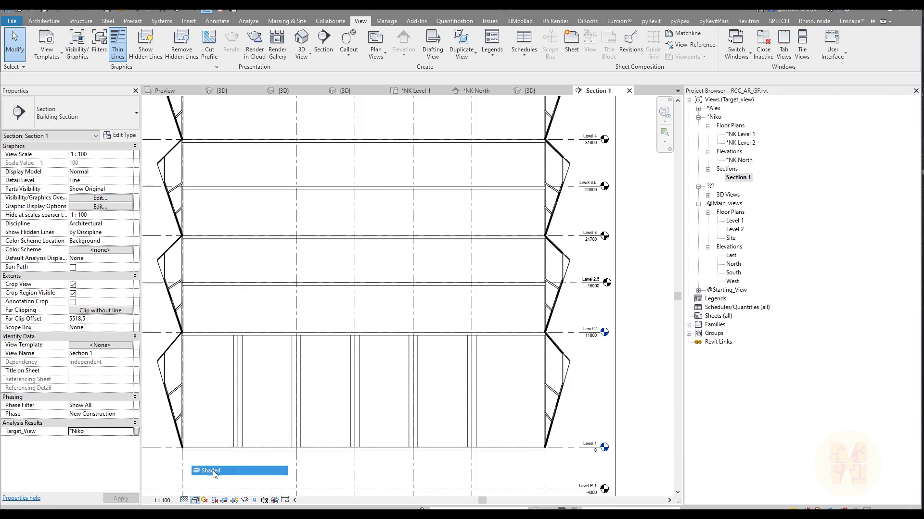
# Examine in Section 1 how the floor slabs meet the façade panels and levels on both sides over the tower's height.
pyautogui.scroll(-2, 342, 426)
pyautogui.moveTo(571, 281); pyautogui.dragTo(576, 303, button='middle')
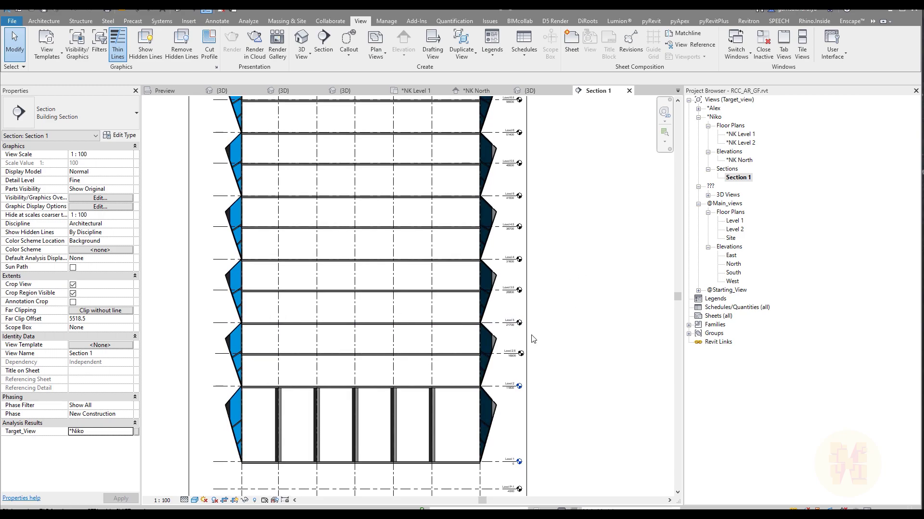
pyautogui.scroll(2, 307, 382)
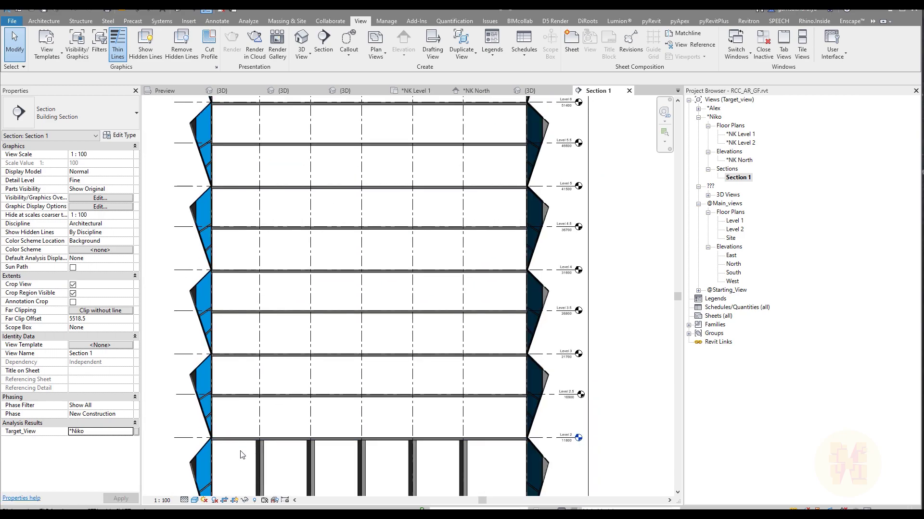
pyautogui.scroll(5, 202, 424)
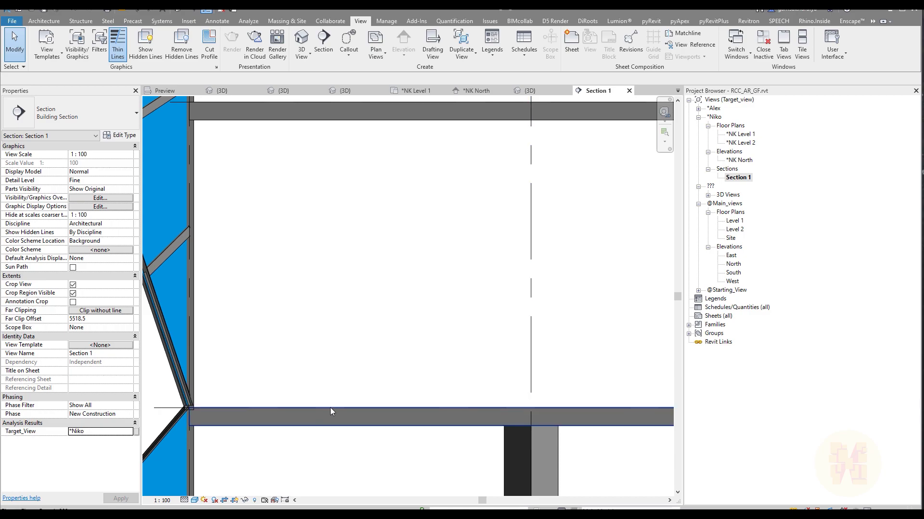
pyautogui.scroll(-2, 332, 406)
pyautogui.scroll(-3, 308, 419)
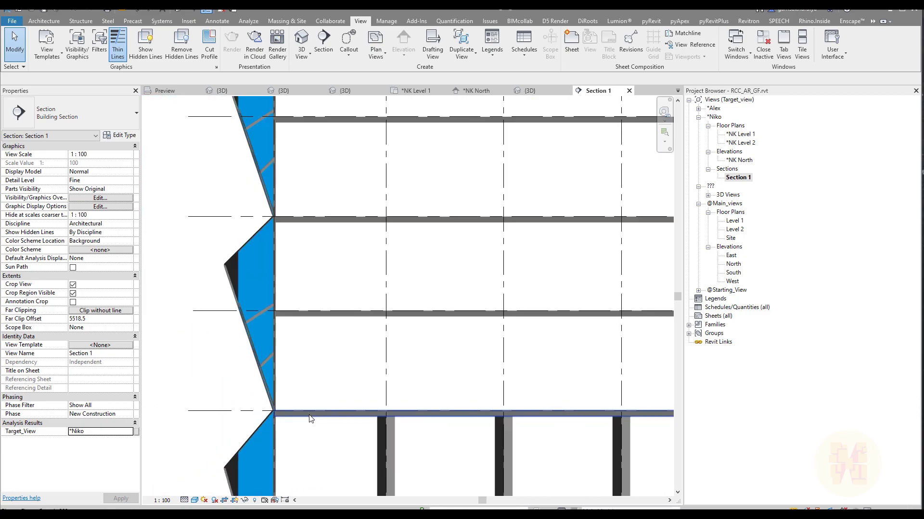
pyautogui.moveTo(481, 422); pyautogui.dragTo(265, 378, button='middle')
pyautogui.moveTo(470, 392); pyautogui.dragTo(144, 377, button='middle')
pyautogui.scroll(4, 529, 357)
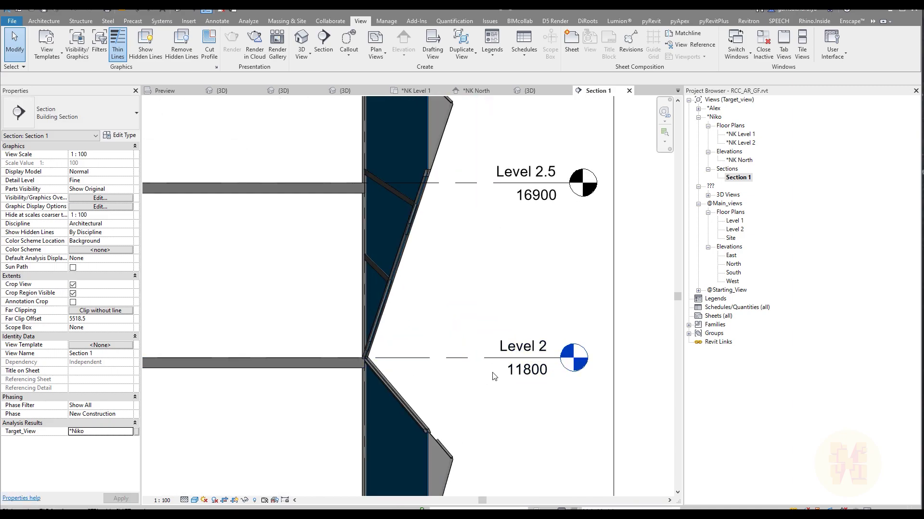
pyautogui.scroll(-4, 496, 372)
pyautogui.moveTo(415, 159); pyautogui.dragTo(437, 385, button='middle')
pyautogui.moveTo(405, 158); pyautogui.dragTo(418, 385, button='middle')
pyautogui.moveTo(420, 158); pyautogui.dragTo(439, 370, button='middle')
pyautogui.moveTo(418, 253); pyautogui.dragTo(422, 443, button='middle')
pyautogui.scroll(-5, 452, 313)
pyautogui.moveTo(441, 338); pyautogui.dragTo(440, 209, button='middle')
pyautogui.moveTo(435, 390); pyautogui.dragTo(443, 164, button='middle')
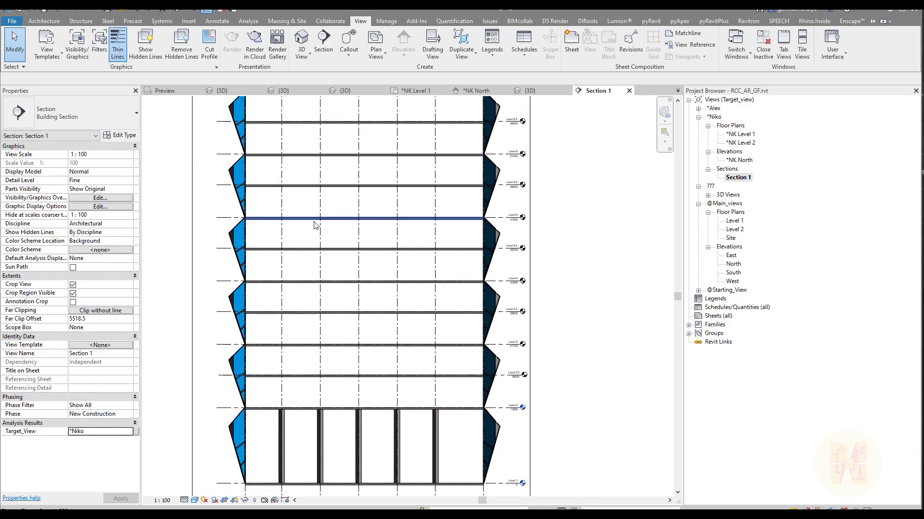
# Open the *NK Level 2 plan and compare it with the reference images 13-Typical FLoor.jpg, 14-Typical Floor_2.jpg and 16-Floor at 15 Level.jpg.
pyautogui.doubleClick(741, 143)
pyautogui.scroll(3, 311, 233)
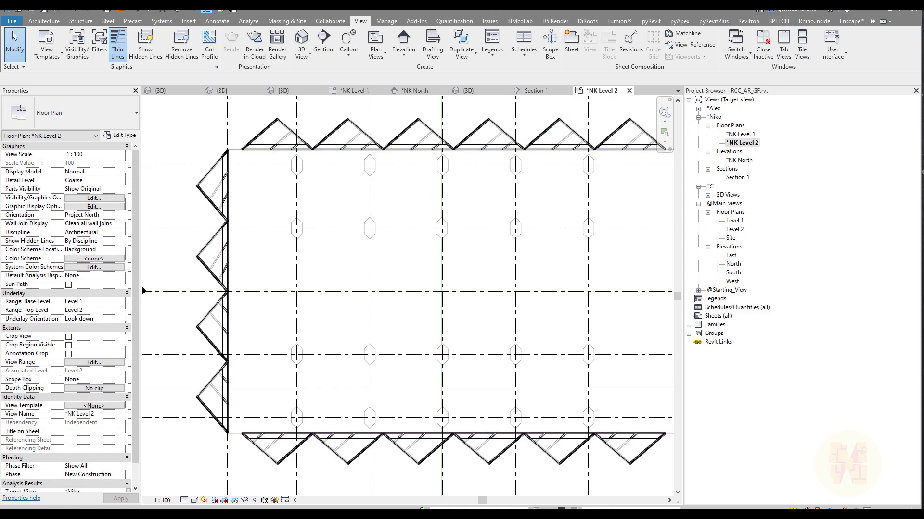
pyautogui.moveTo(0, 58); pyautogui.dragTo(476, 52)
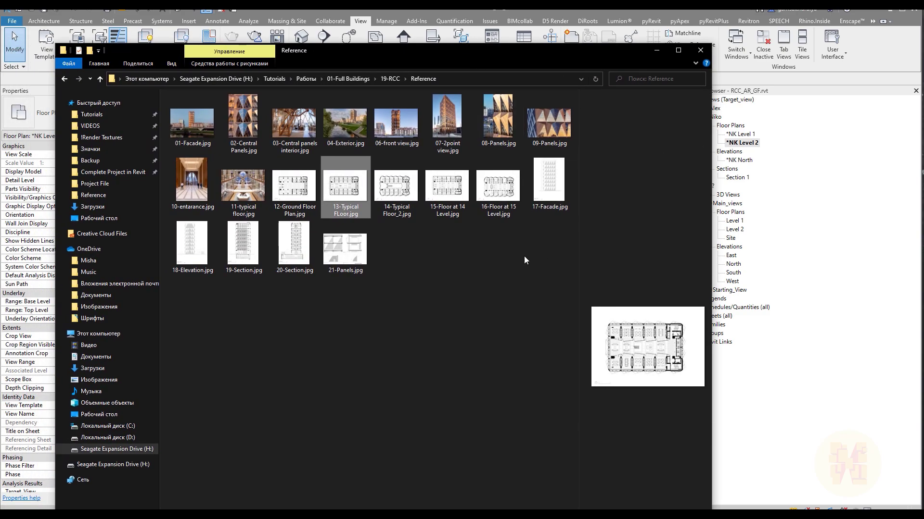
pyautogui.doubleClick(346, 197)
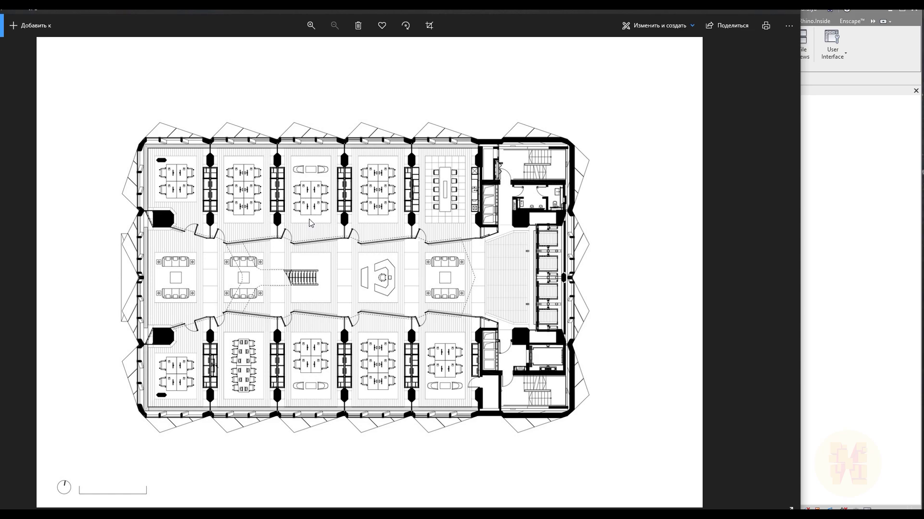
pyautogui.click(790, 12)
pyautogui.doubleClick(398, 202)
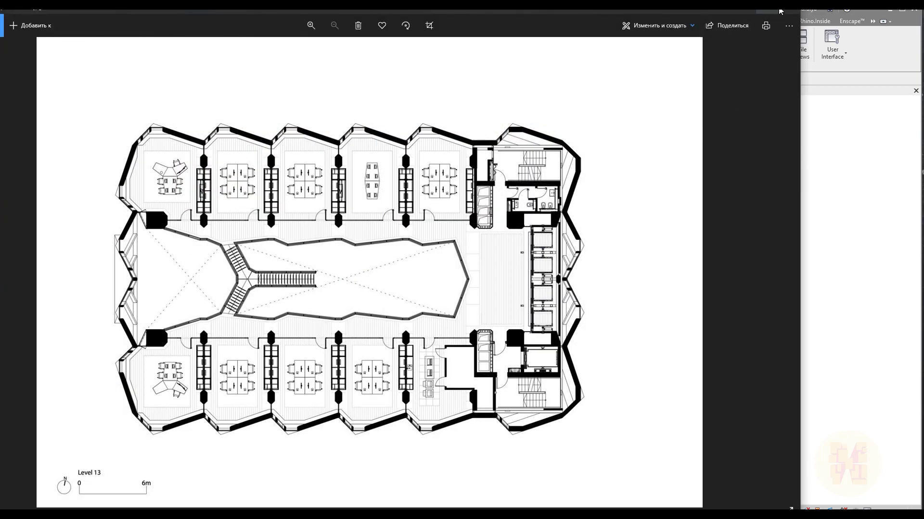
pyautogui.click(789, 12)
pyautogui.doubleClick(498, 185)
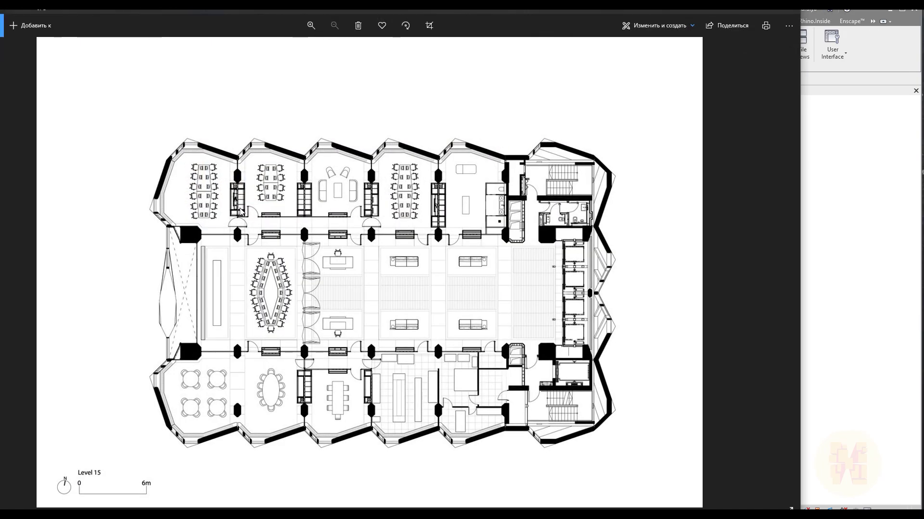
pyautogui.click(789, 4)
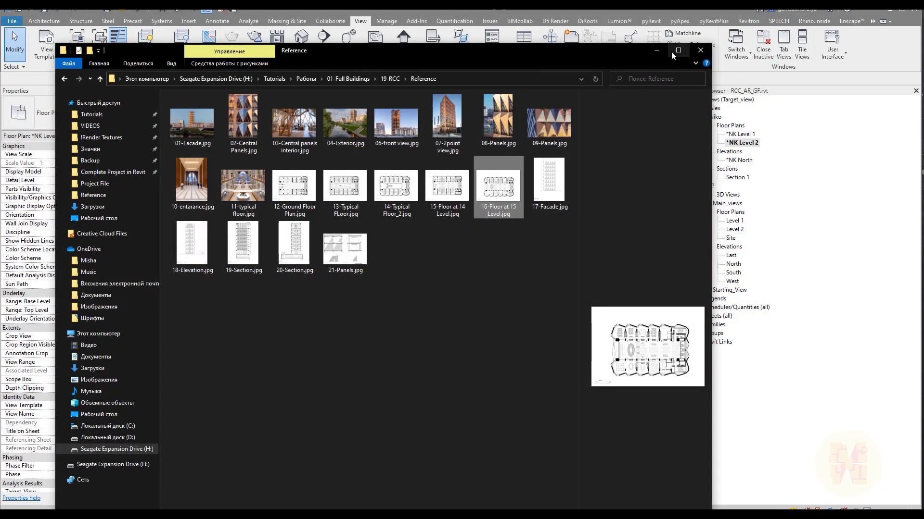
pyautogui.click(664, 48)
# Select only the 900 x 900 mm columns in the *NK Level 1 plan, filtering out every other category.
pyautogui.scroll(-5, 336, 250)
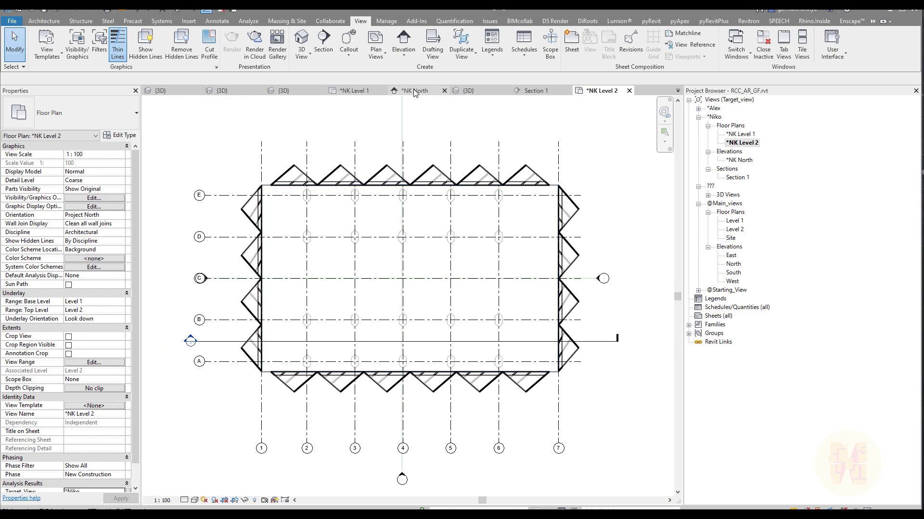
pyautogui.click(354, 91)
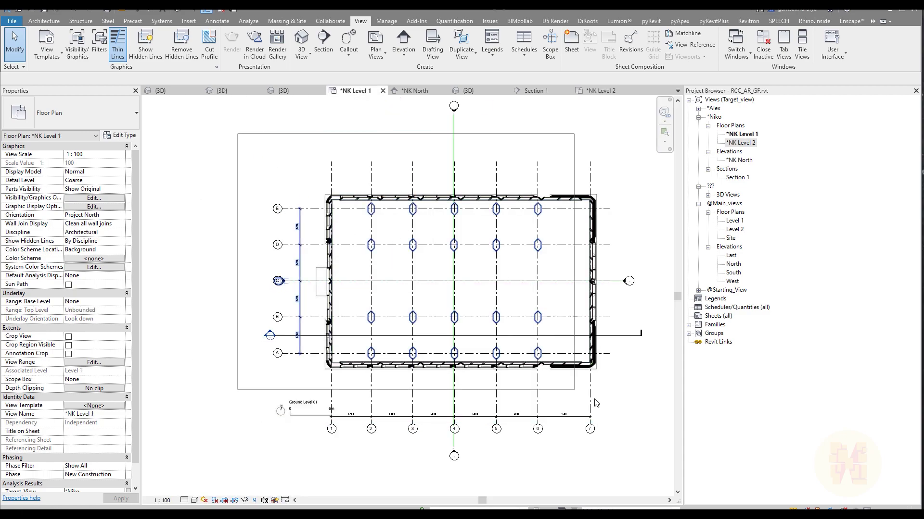
pyautogui.moveTo(583, 400); pyautogui.dragTo(636, 421)
pyautogui.click(388, 52)
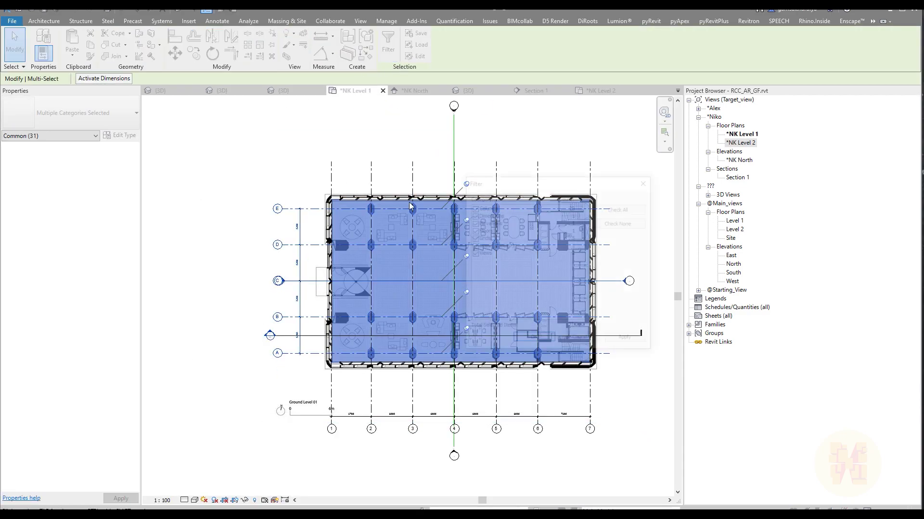
pyautogui.click(620, 223)
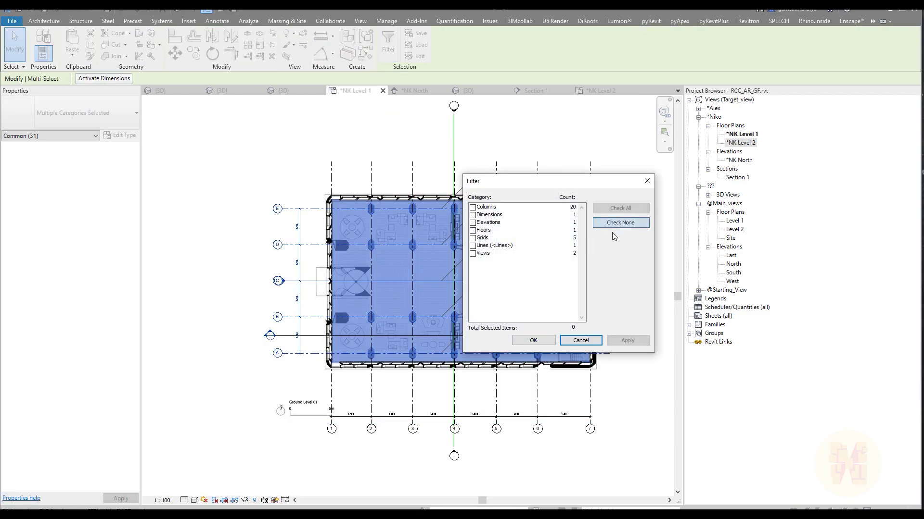
pyautogui.click(472, 207)
pyautogui.click(533, 340)
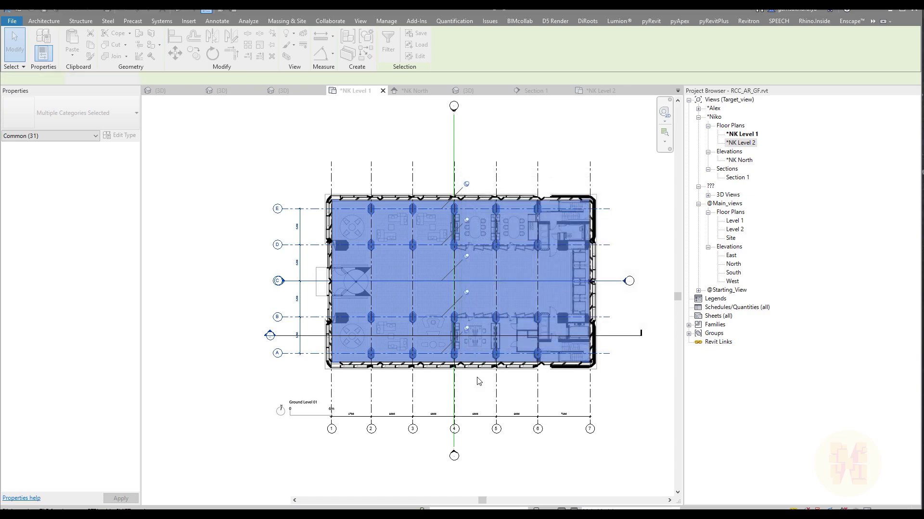
pyautogui.moveTo(624, 422); pyautogui.dragTo(499, 416, button='middle')
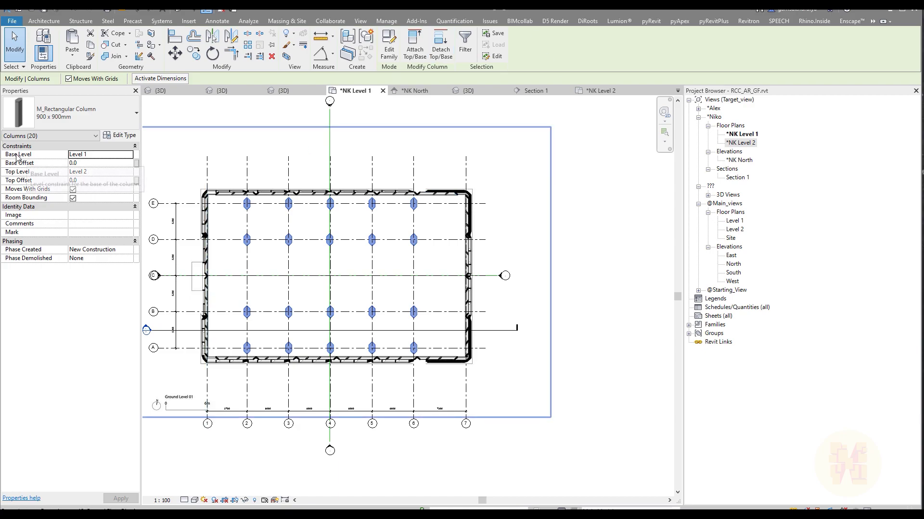
# Copy the selected ground-floor columns to Level 2 in Section 1, pasting them aligned to the selected level.
pyautogui.click(130, 157)
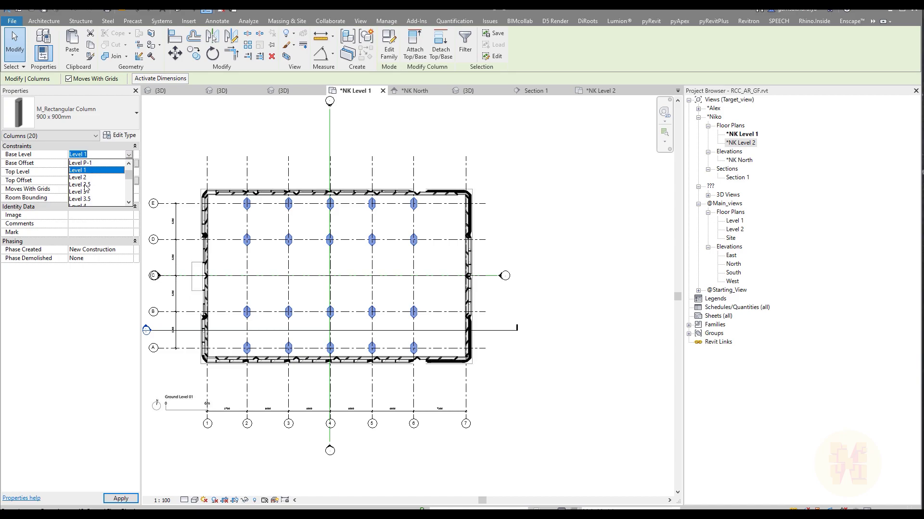
pyautogui.click(129, 160)
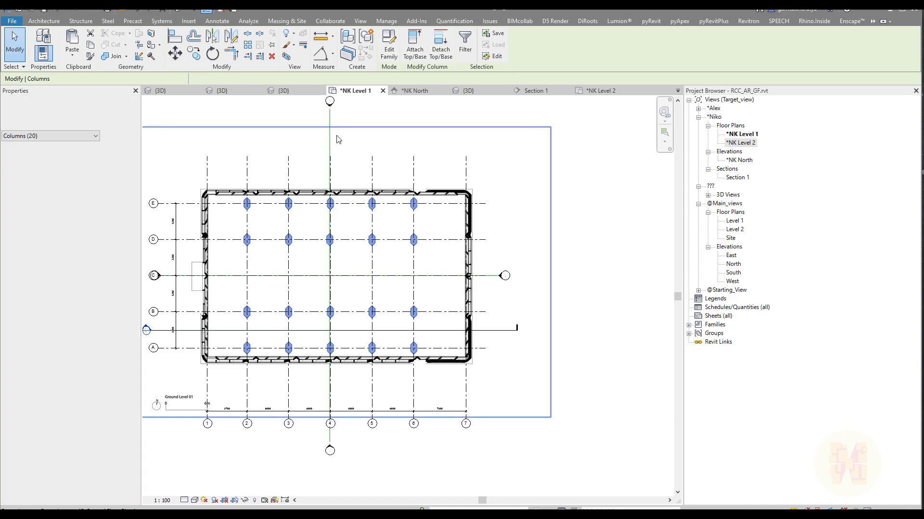
pyautogui.click(536, 90)
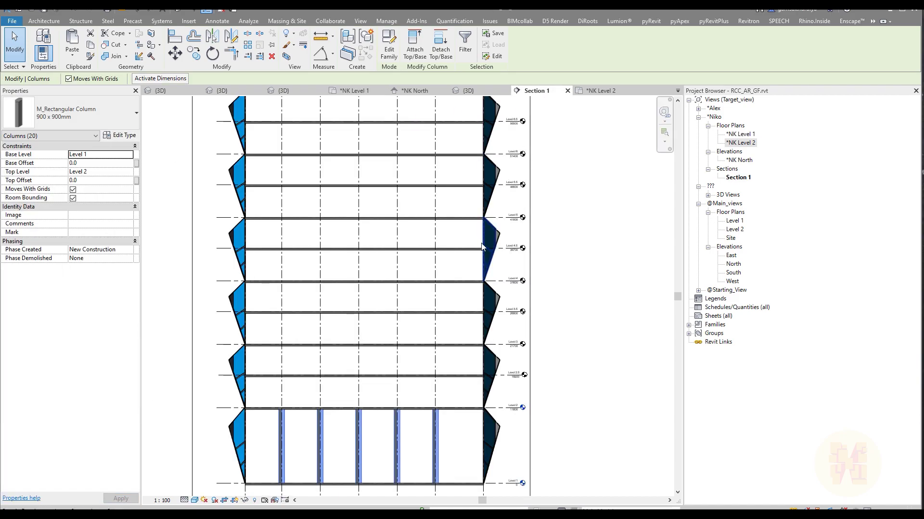
pyautogui.scroll(1, 345, 445)
pyautogui.scroll(1, 325, 313)
pyautogui.scroll(4, 552, 385)
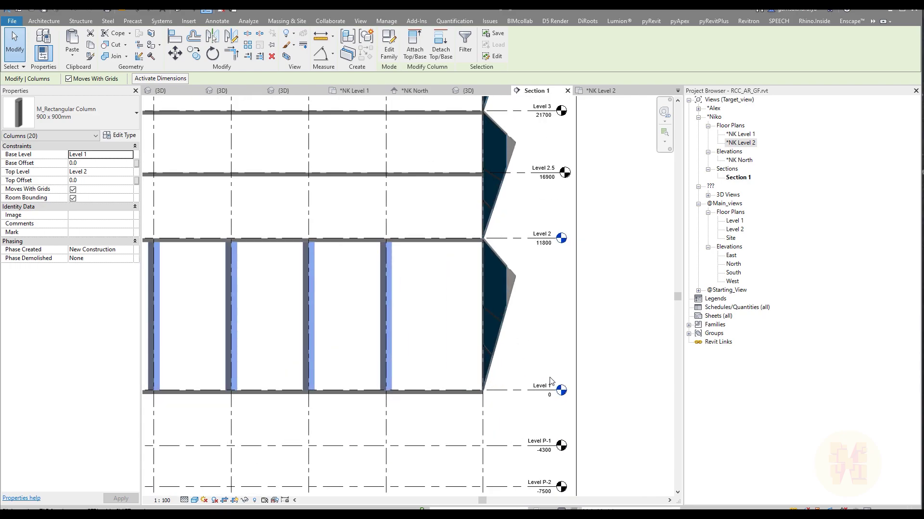
pyautogui.moveTo(547, 149); pyautogui.dragTo(524, 259, button='middle')
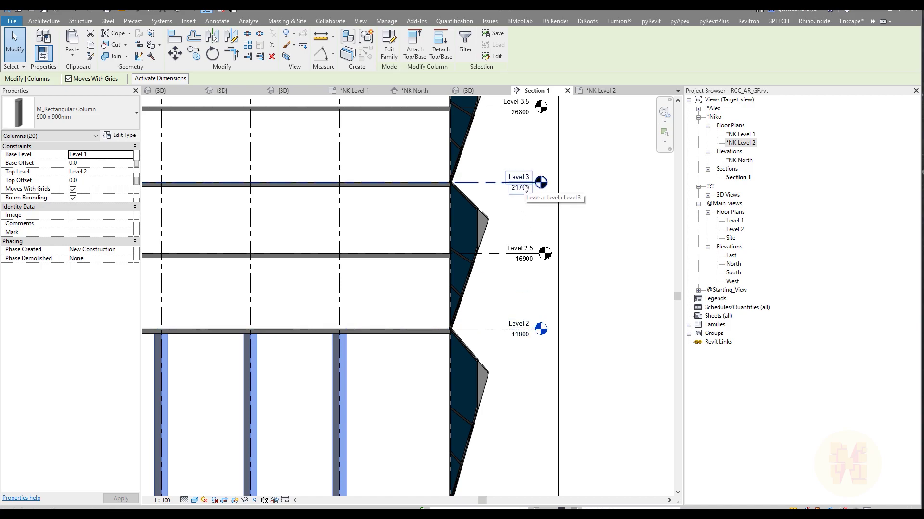
pyautogui.moveTo(403, 266); pyautogui.dragTo(478, 278, button='middle')
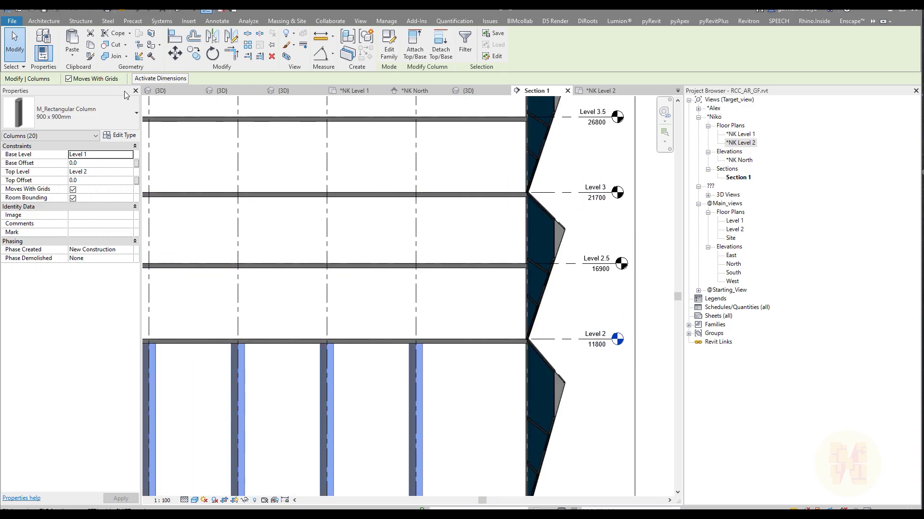
pyautogui.click(73, 57)
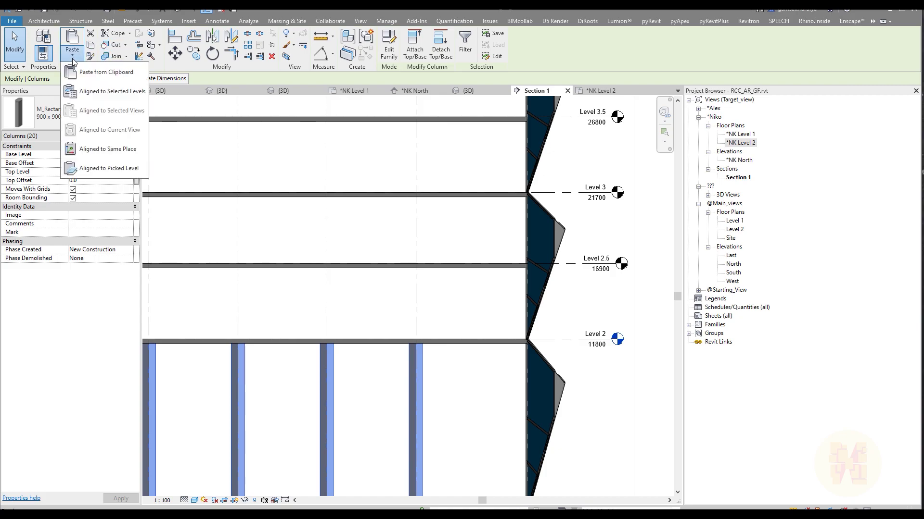
pyautogui.click(112, 91)
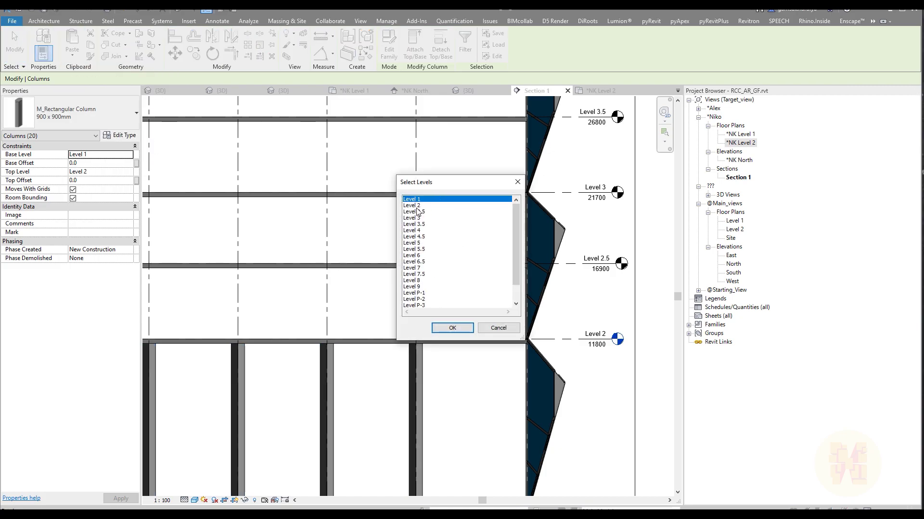
pyautogui.click(417, 205)
pyautogui.click(459, 328)
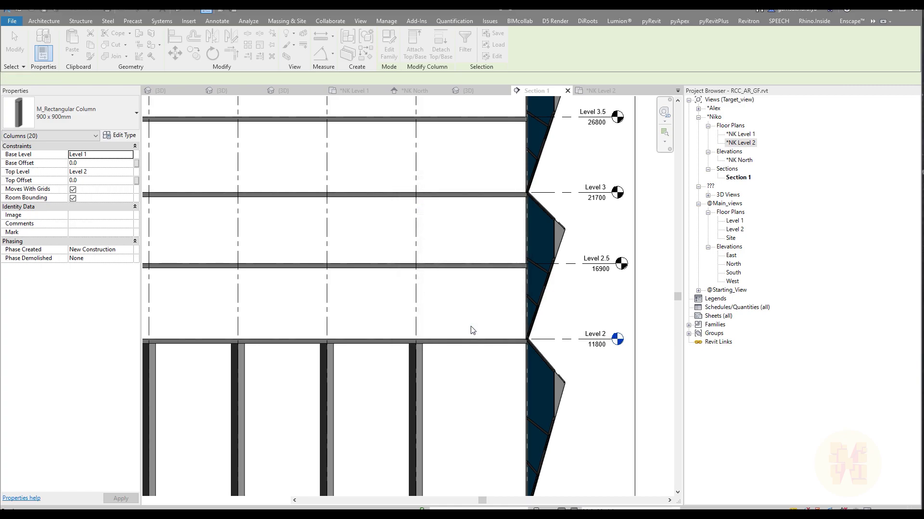
# Set the top offset of the pasted Level 2 columns to 0 so they end at Level 3.
pyautogui.scroll(-2, 469, 317)
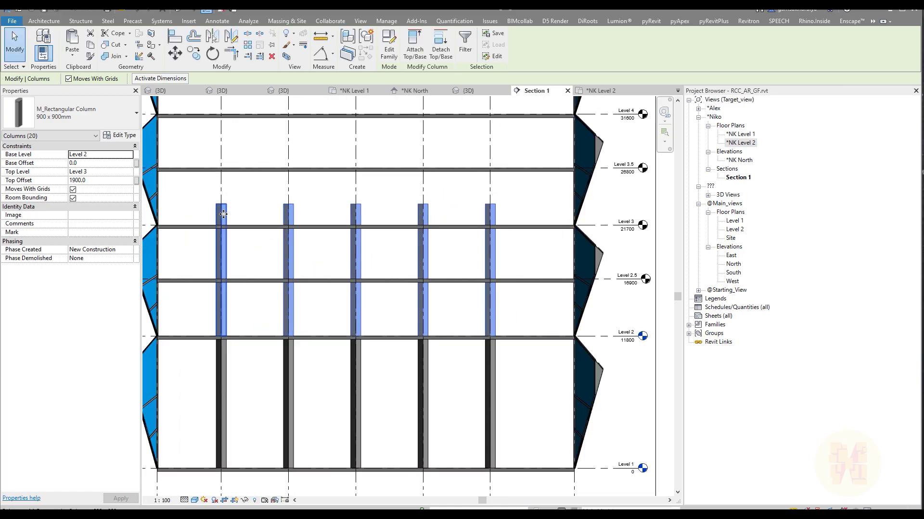
pyautogui.click(127, 179)
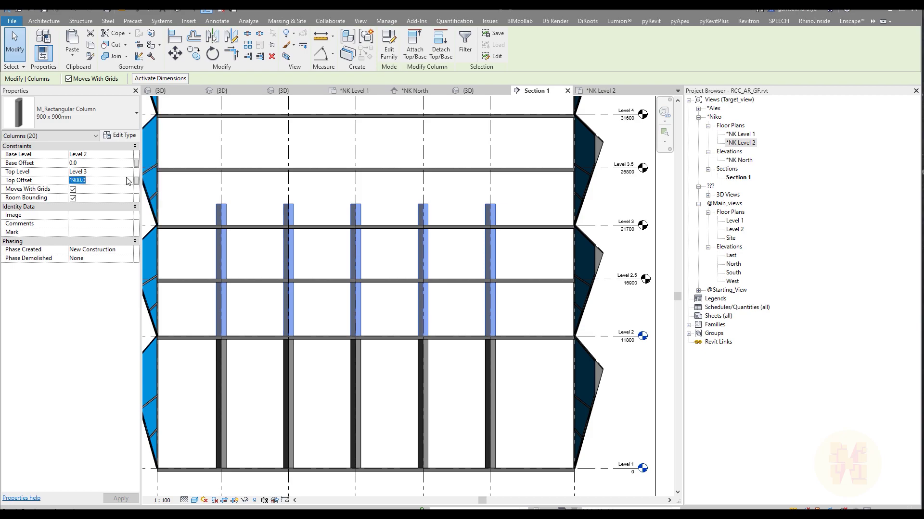
pyautogui.write('0')
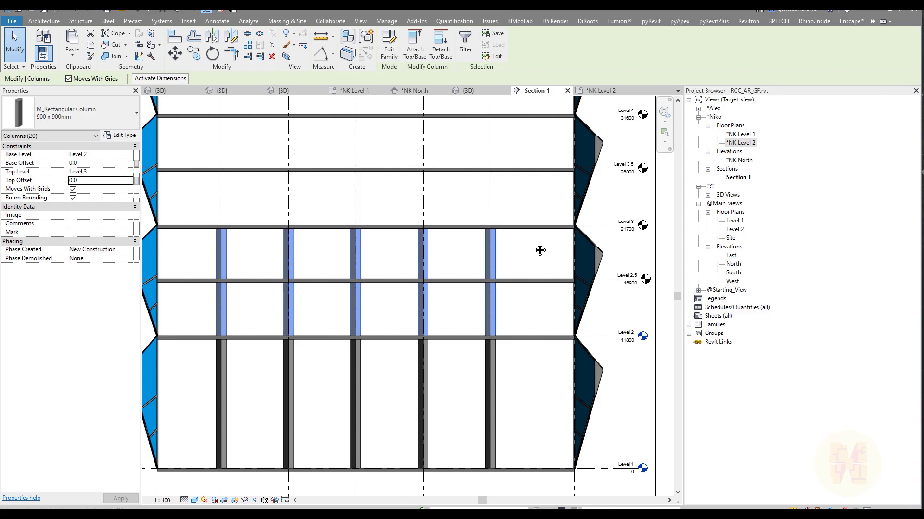
# Copy the Level 2 columns and paste them aligned to Levels 3, 4, 5, 6, 7 and 8.
pyautogui.moveTo(535, 242); pyautogui.dragTo(470, 283, button='middle')
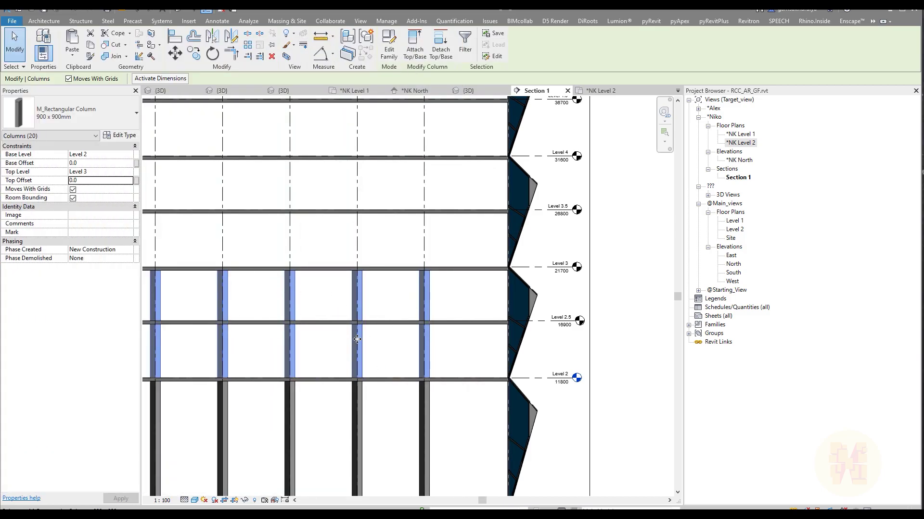
pyautogui.click(92, 45)
pyautogui.click(72, 56)
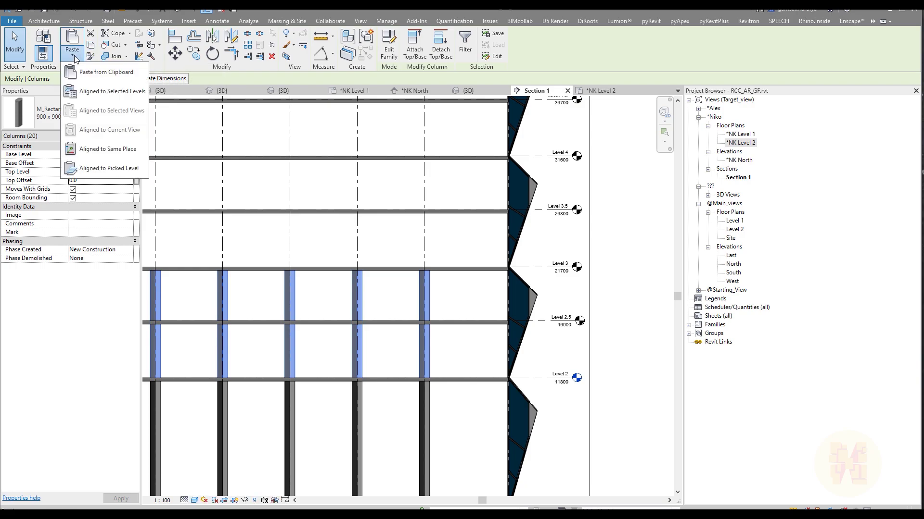
pyautogui.click(103, 90)
pyautogui.click(424, 218)
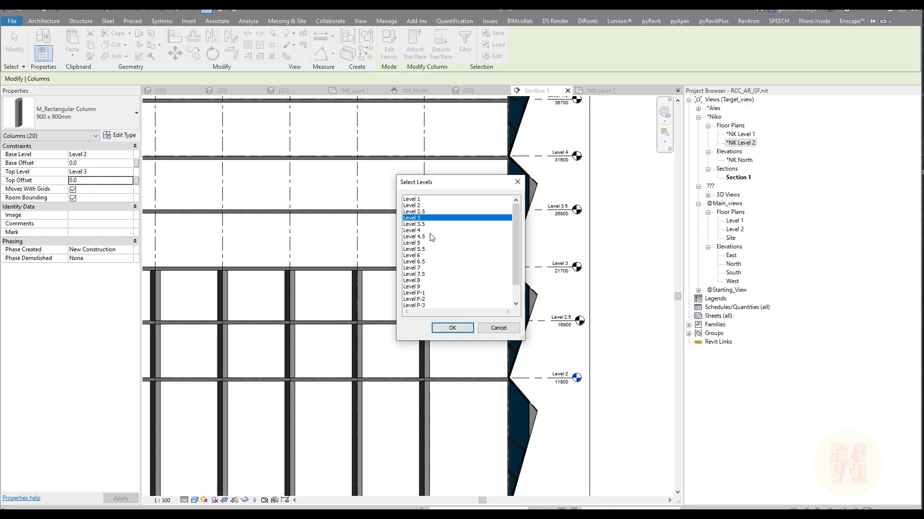
pyautogui.keyDown('ctrl'); pyautogui.click(425, 231); pyautogui.keyUp('ctrl')
pyautogui.keyDown('ctrl'); pyautogui.click(425, 243); pyautogui.keyUp('ctrl')
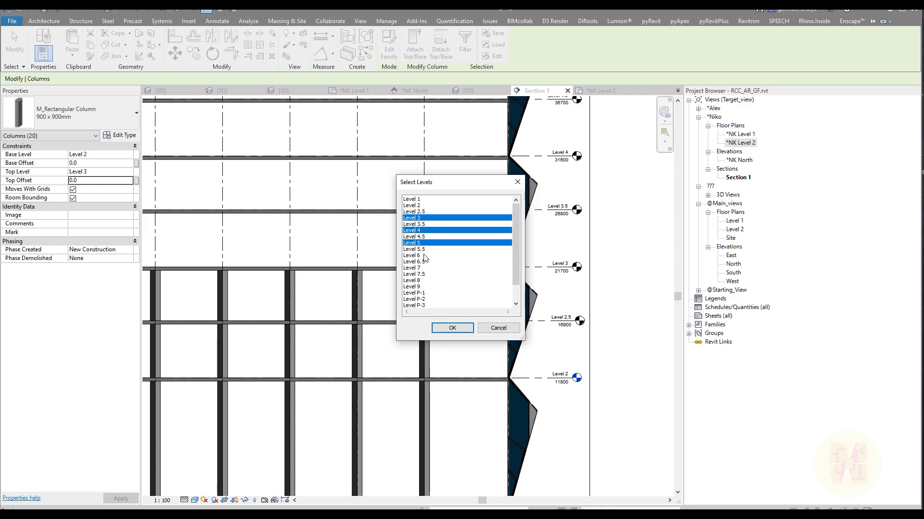
pyautogui.keyDown('ctrl'); pyautogui.click(423, 256); pyautogui.keyUp('ctrl')
pyautogui.keyDown('ctrl'); pyautogui.click(424, 269); pyautogui.keyUp('ctrl')
pyautogui.keyDown('ctrl'); pyautogui.click(424, 281); pyautogui.keyUp('ctrl')
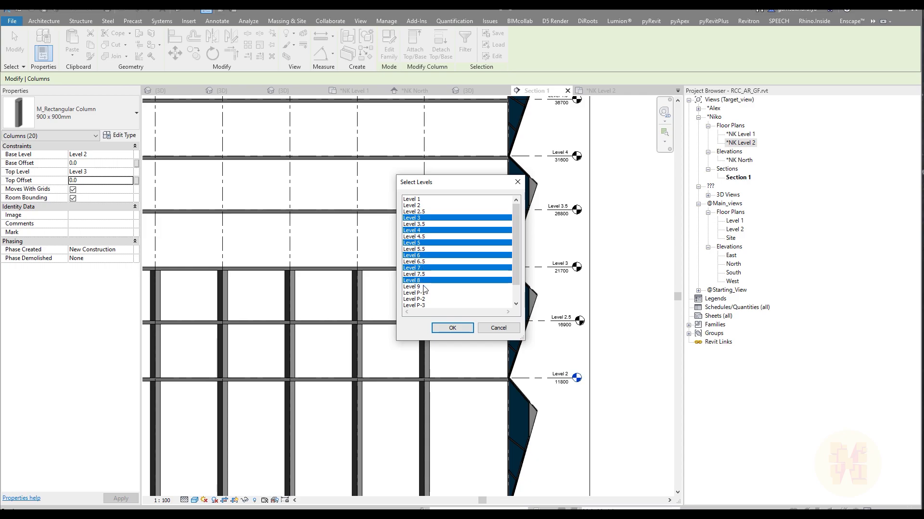
pyautogui.click(452, 329)
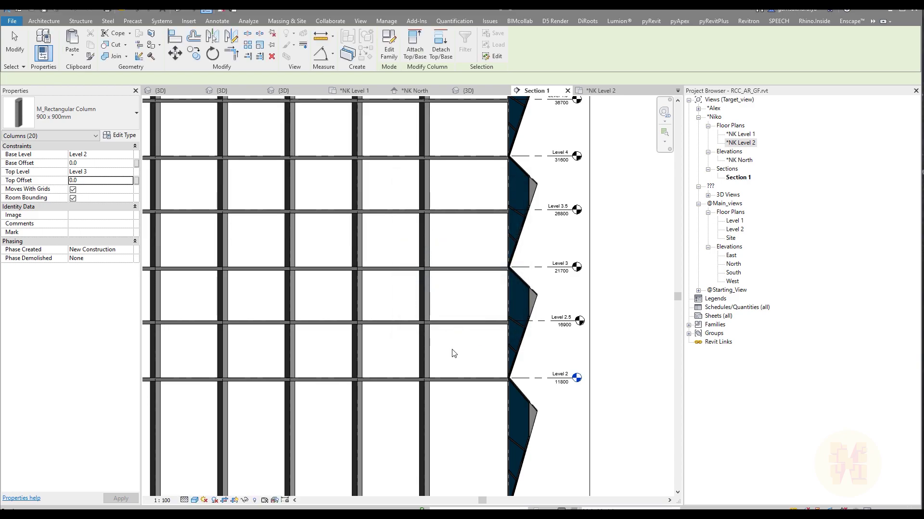
# Set the top offset of the uppermost columns, based on Level 8, to 0 so they end at ROOF.
pyautogui.scroll(-6, 455, 344)
pyautogui.rightClick(453, 291)
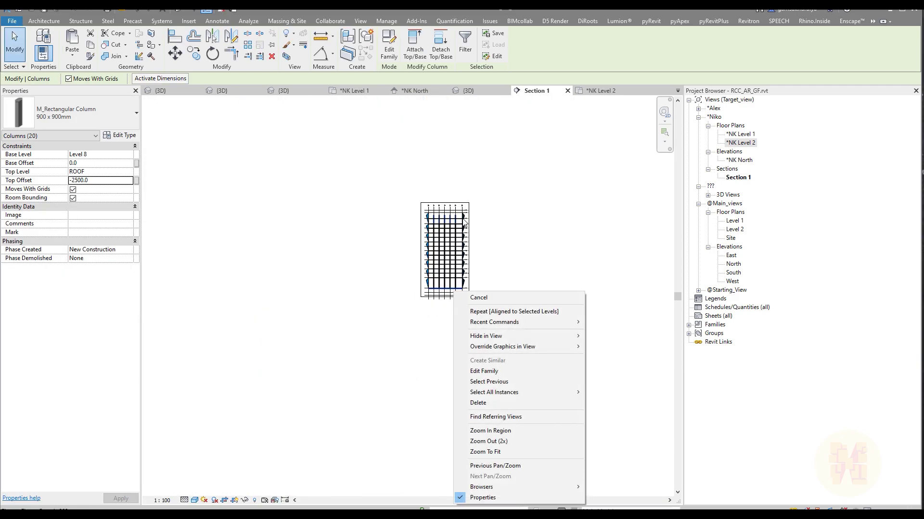
pyautogui.click(575, 47)
pyautogui.scroll(8, 496, 252)
pyautogui.scroll(2, 490, 339)
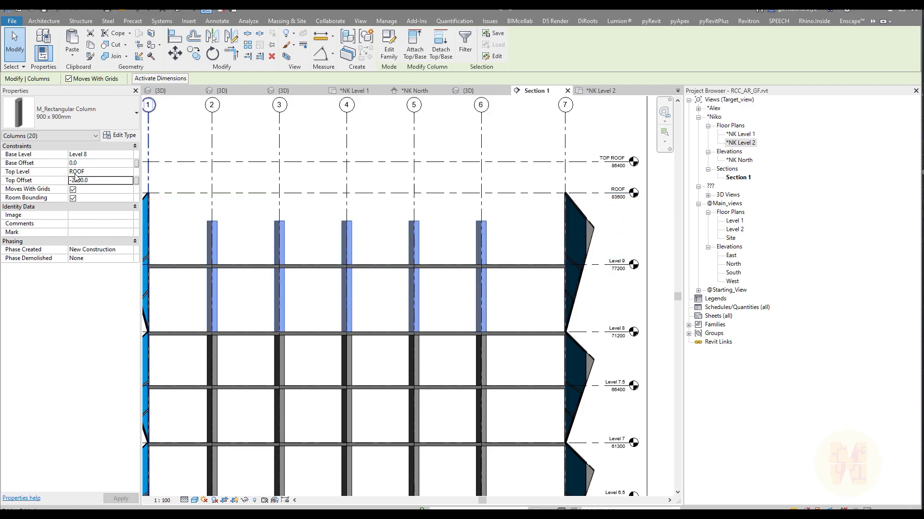
pyautogui.click(103, 182)
pyautogui.write('0')
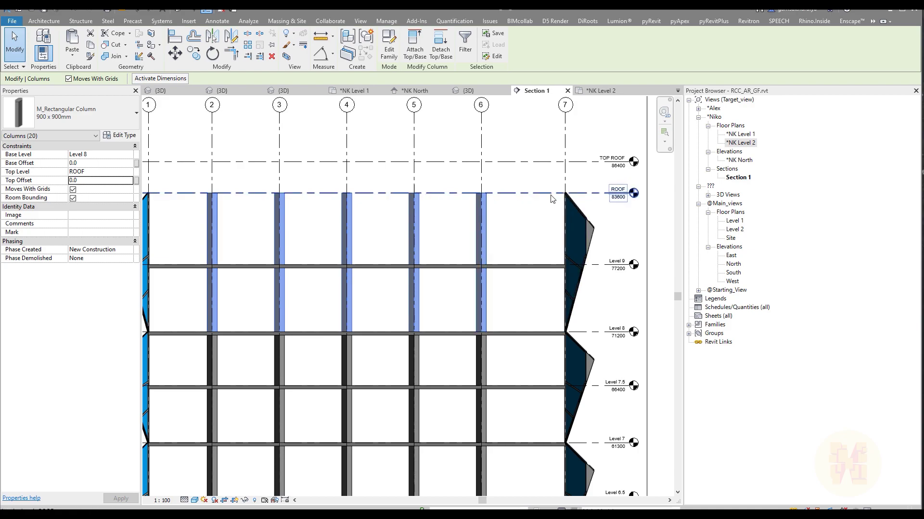
# Examine in Section 1 how the grid 6 column between Levels 7 and 8 meets the Level 8 floor slab.
pyautogui.scroll(-2, 415, 224)
pyautogui.scroll(2, 446, 273)
pyautogui.click(449, 270)
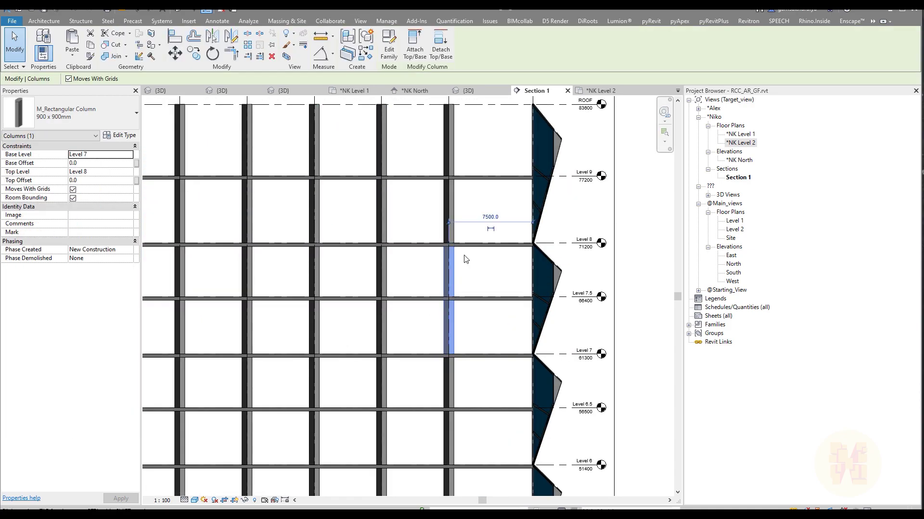
pyautogui.scroll(2, 457, 254)
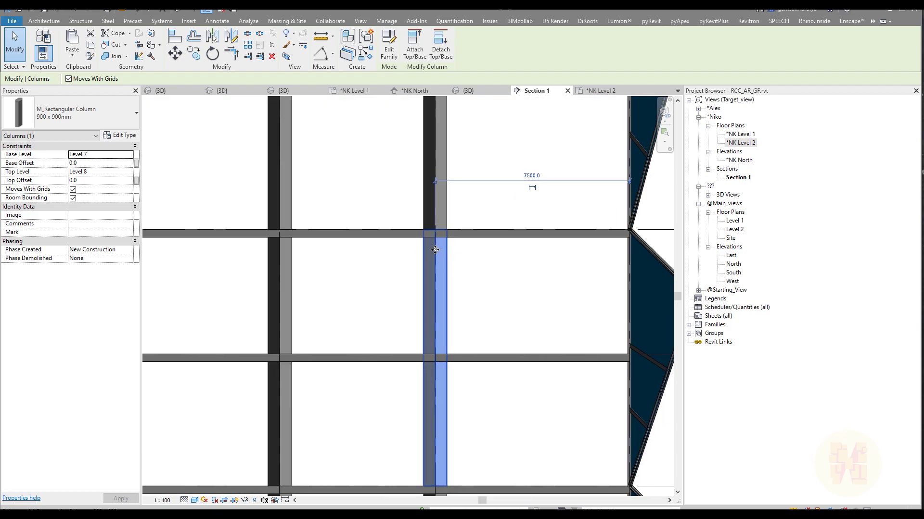
pyautogui.scroll(-2, 434, 250)
pyautogui.scroll(3, 541, 258)
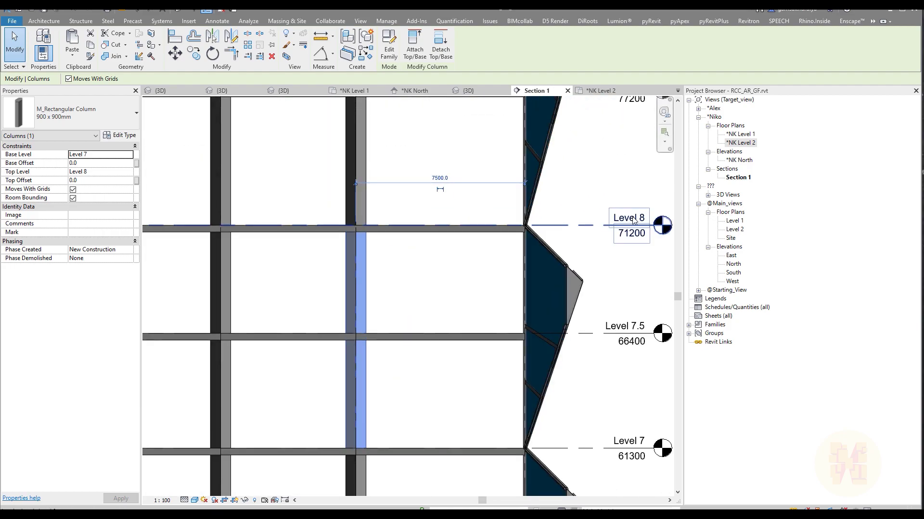
pyautogui.scroll(1, 366, 226)
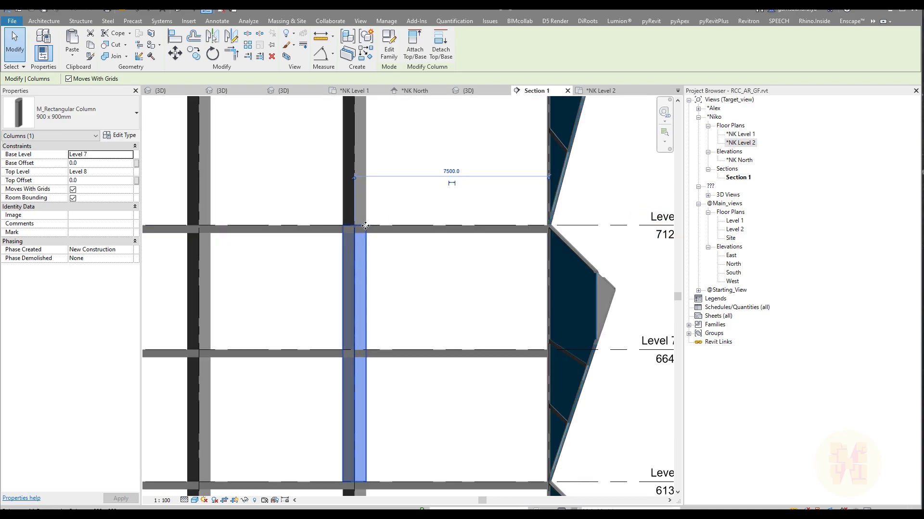
pyautogui.scroll(3, 365, 226)
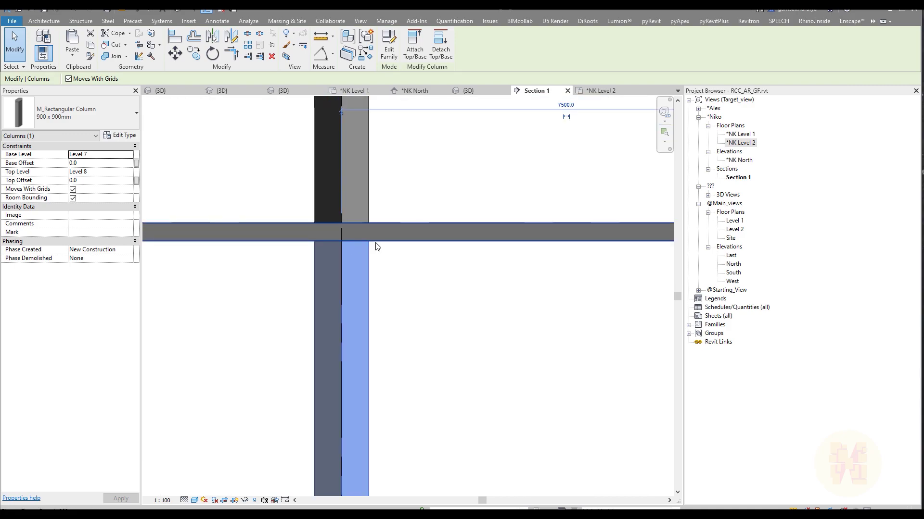
pyautogui.click(477, 243)
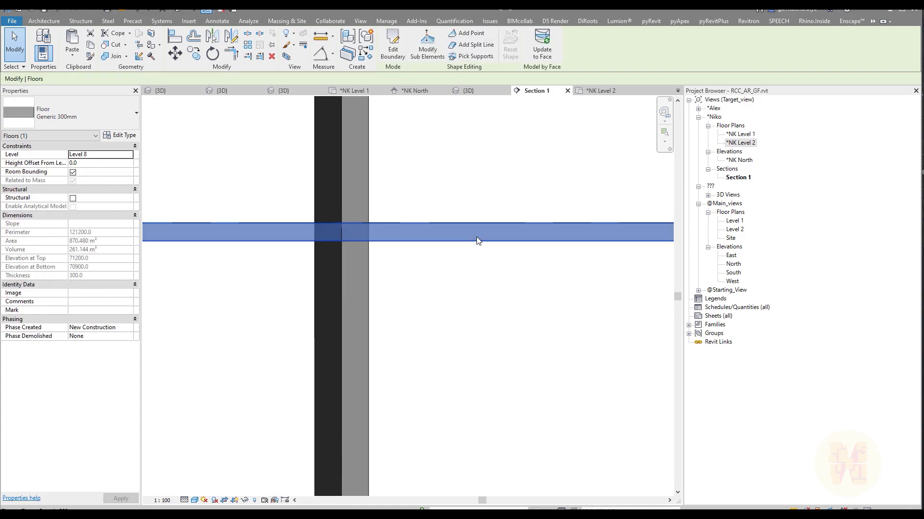
pyautogui.click(363, 267)
pyautogui.scroll(-4, 360, 284)
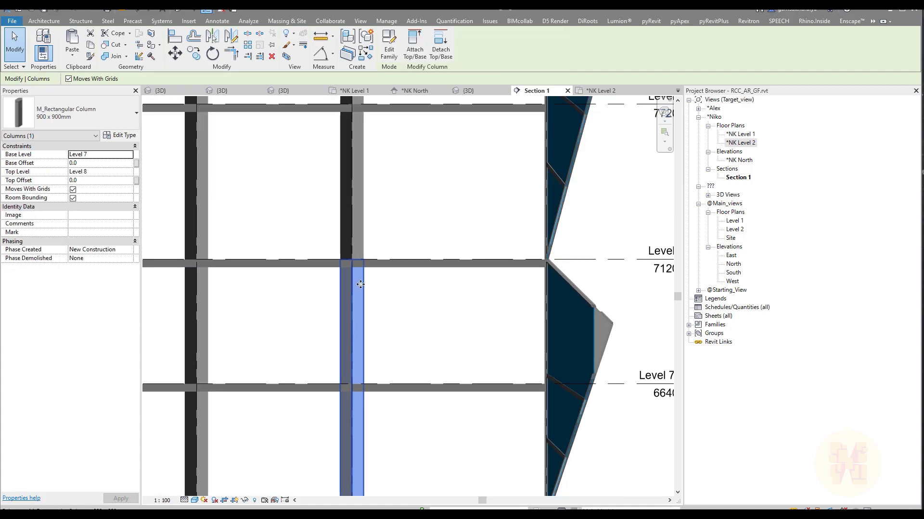
pyautogui.scroll(-5, 361, 284)
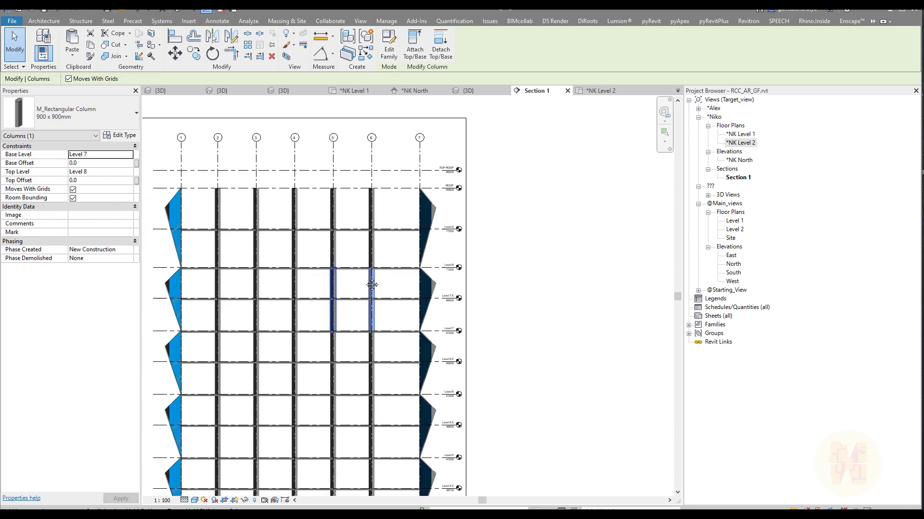
pyautogui.scroll(2, 372, 241)
pyautogui.scroll(-2, 373, 240)
pyautogui.moveTo(379, 253); pyautogui.dragTo(368, 201, button='middle')
pyautogui.scroll(-1, 368, 201)
pyautogui.scroll(2, 368, 204)
pyautogui.press('Escape')
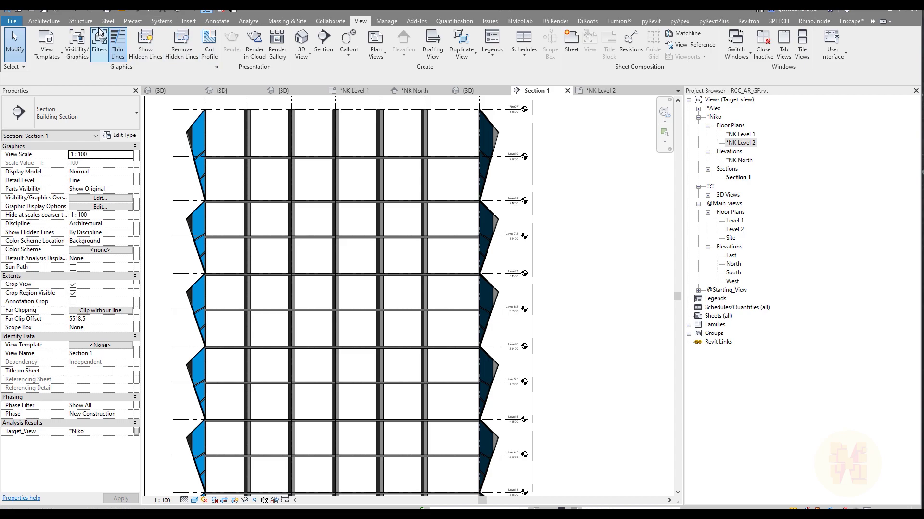
# Open the 3D view of the tower project, dismissing the save reminder, and show the tower from a corner angle.
pyautogui.click(226, 91)
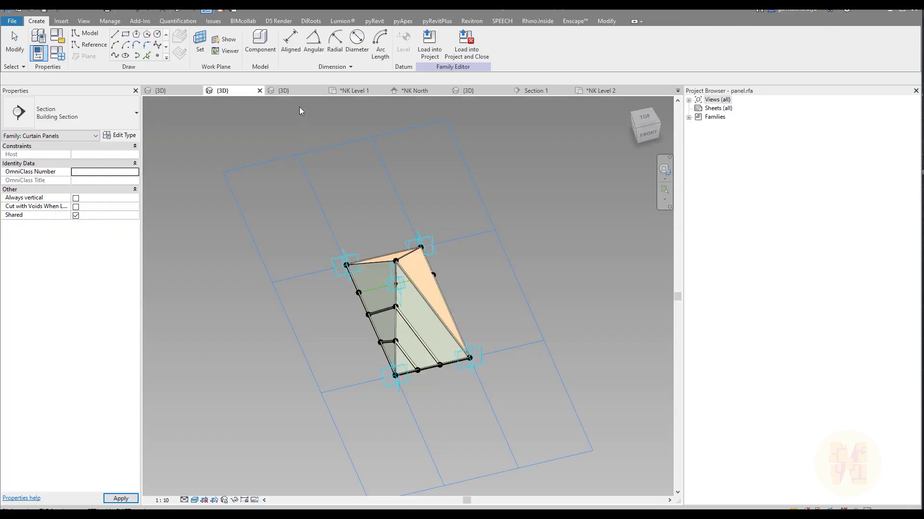
pyautogui.click(294, 93)
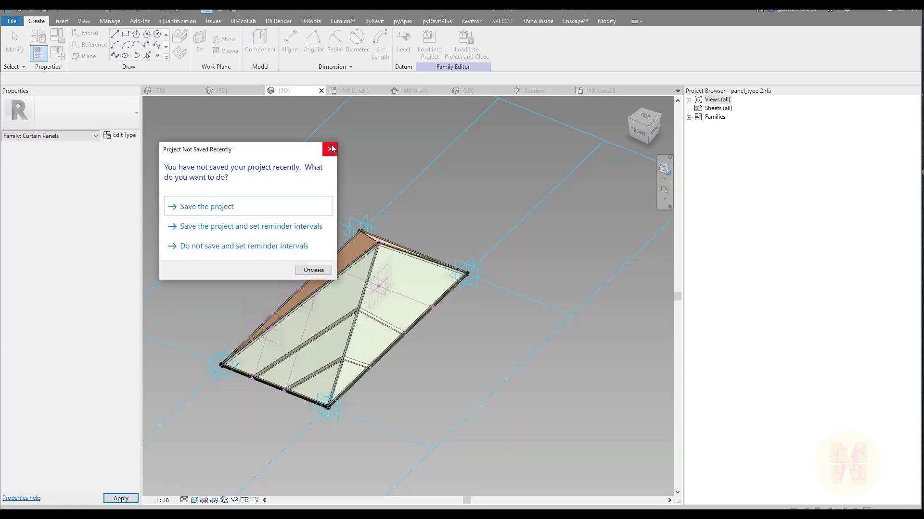
pyautogui.click(329, 149)
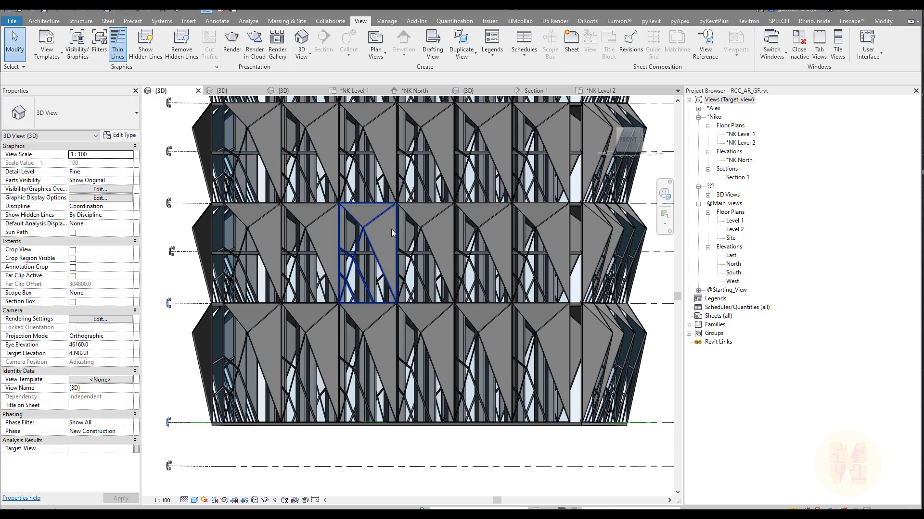
pyautogui.scroll(-6, 440, 259)
pyautogui.keyDown('shift'); pyautogui.moveTo(440, 259); pyautogui.dragTo(346, 263, button='middle'); pyautogui.keyUp('shift')
pyautogui.click(347, 262)
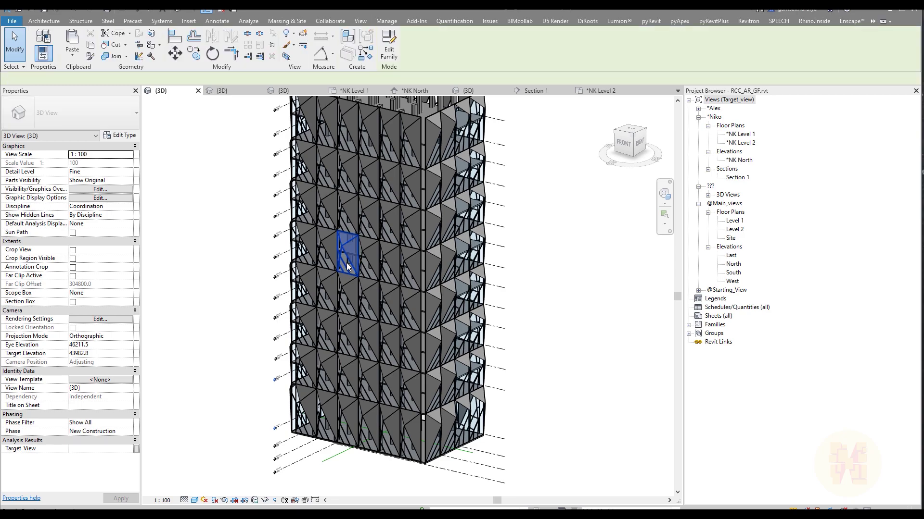
pyautogui.click(192, 211)
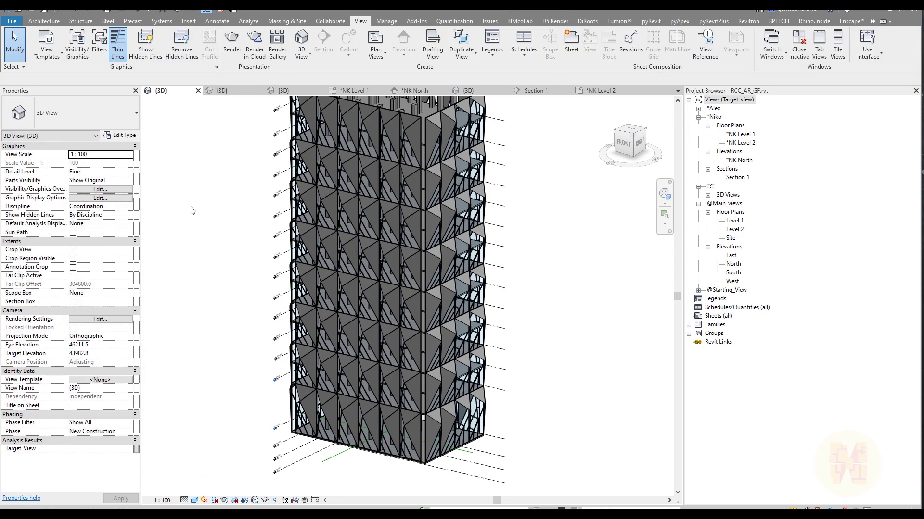
pyautogui.press('v')
pyautogui.press('g')
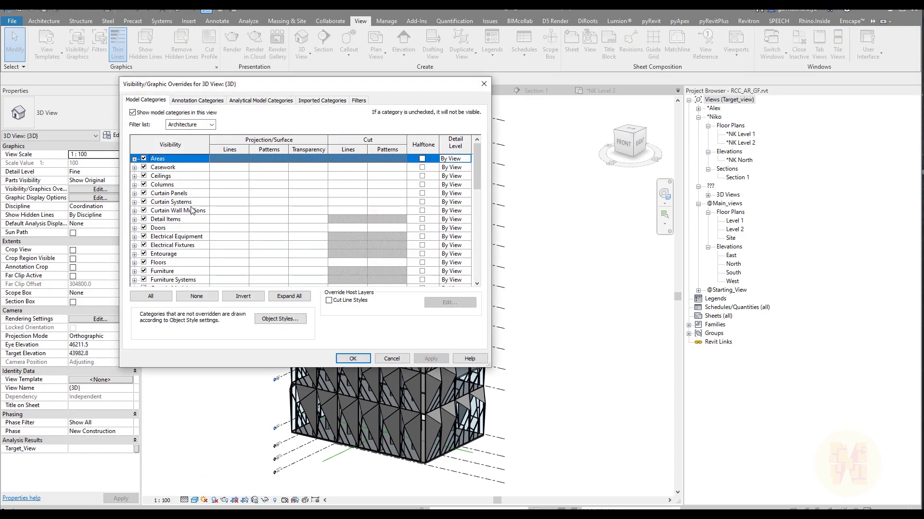
pyautogui.click(483, 84)
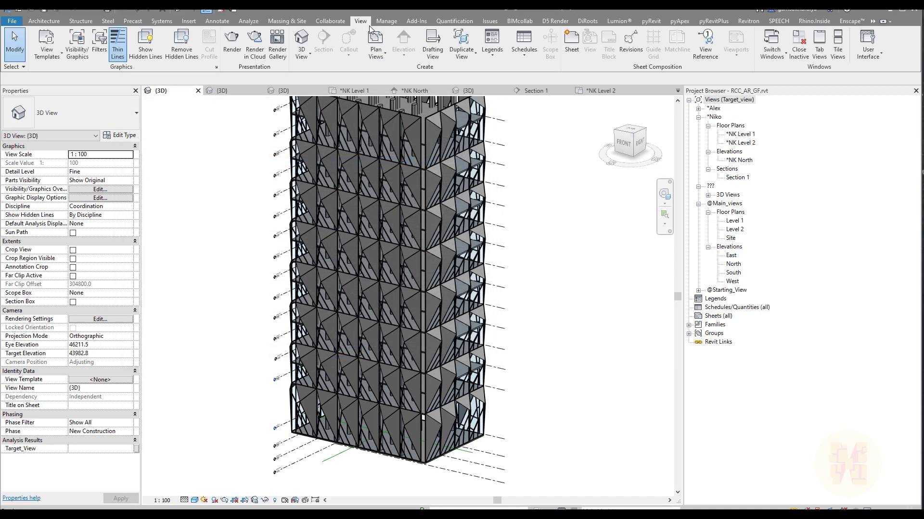
# Turn off the visibility of the Curtain Panels category in the tower's 3D view.
pyautogui.click(77, 43)
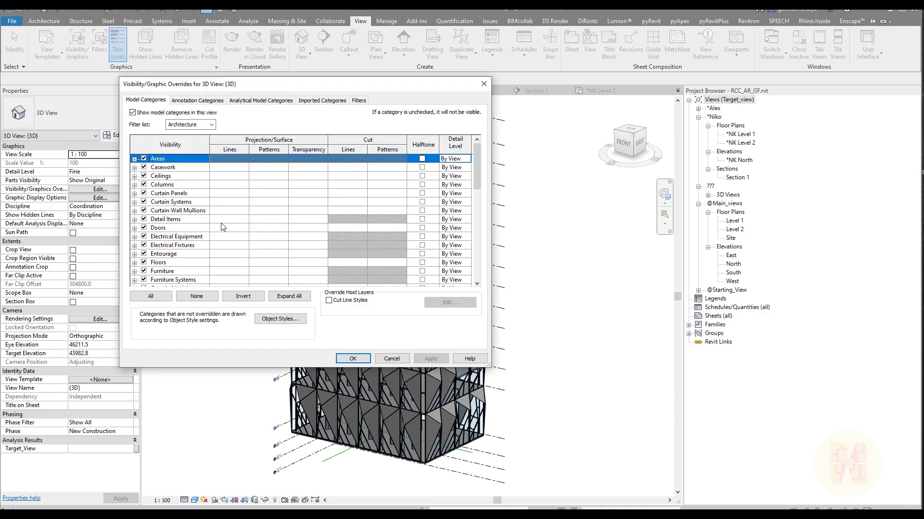
pyautogui.scroll(-1, 152, 235)
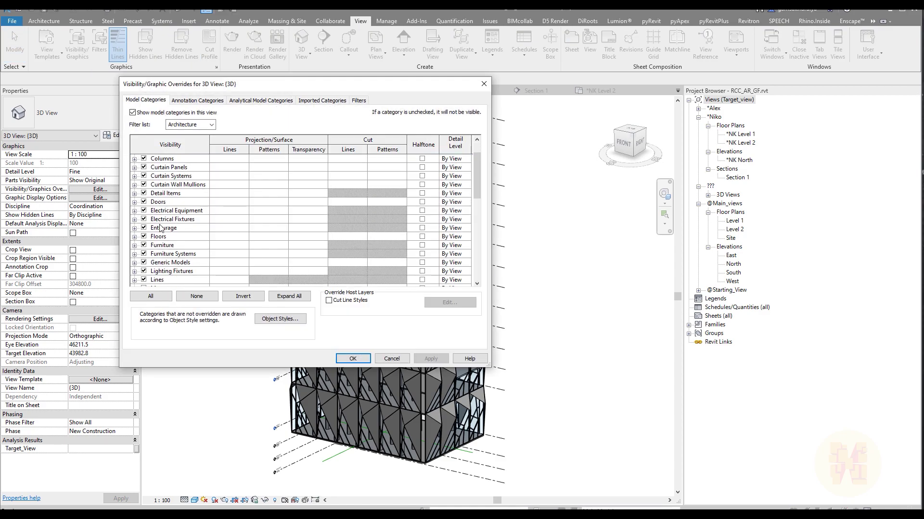
pyautogui.scroll(-3, 161, 229)
pyautogui.scroll(4, 161, 222)
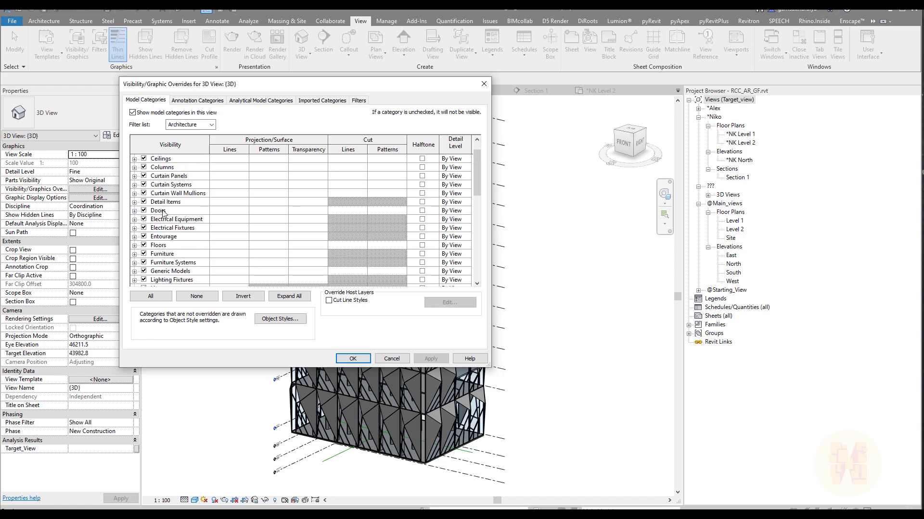
pyautogui.click(143, 176)
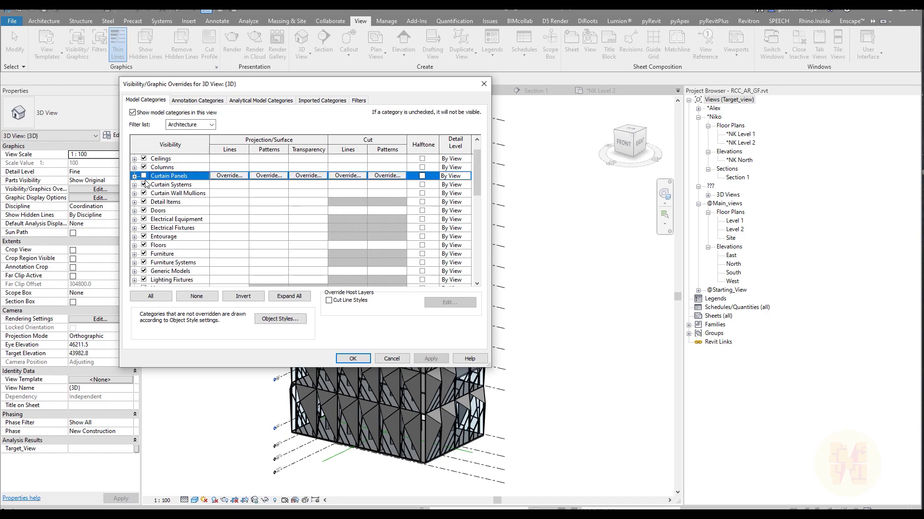
pyautogui.click(352, 359)
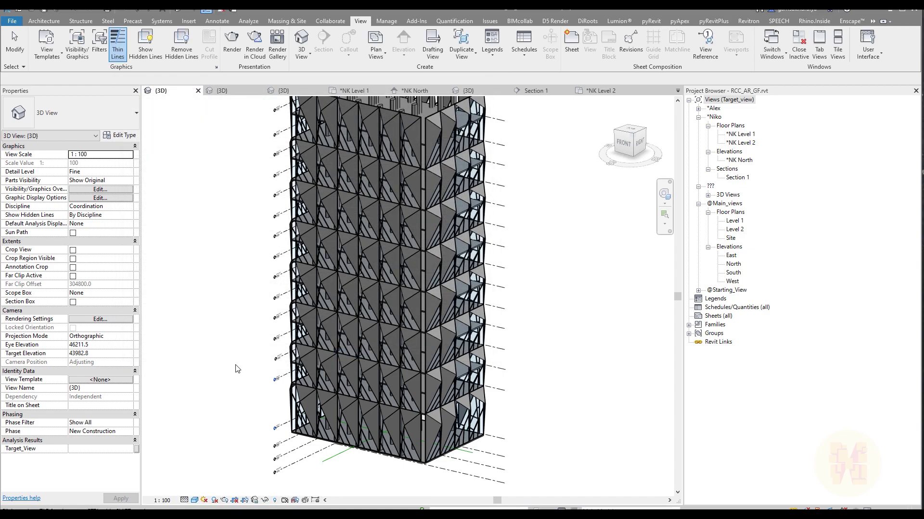
# Inspect the parts of a facade panel on the tower's front to identify which category they belong to.
pyautogui.click(77, 43)
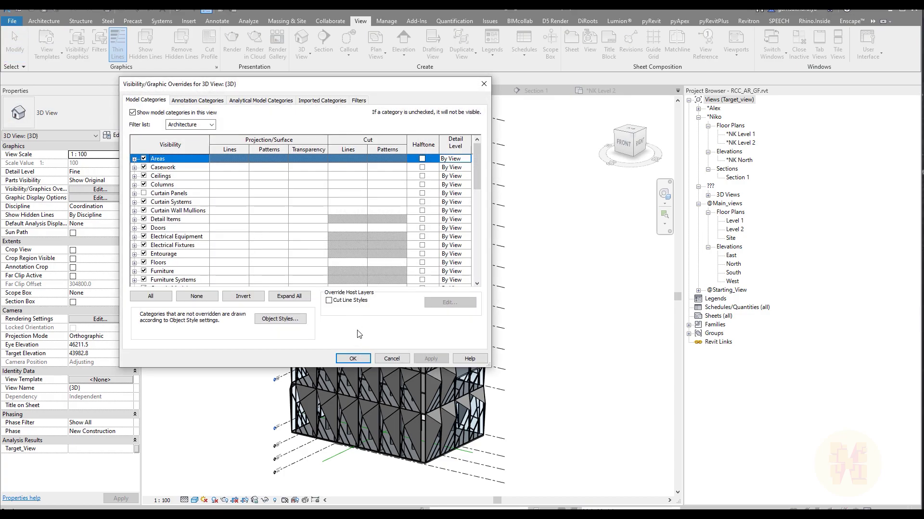
pyautogui.click(396, 359)
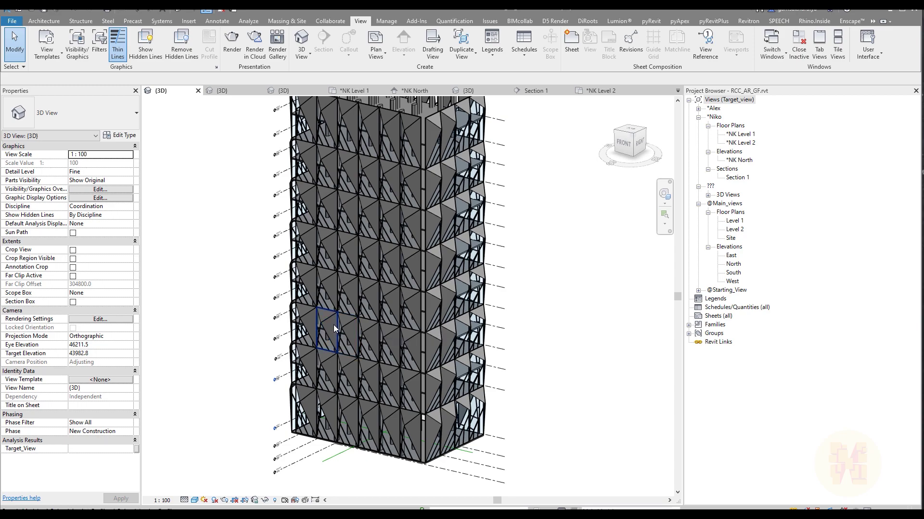
pyautogui.click(333, 325)
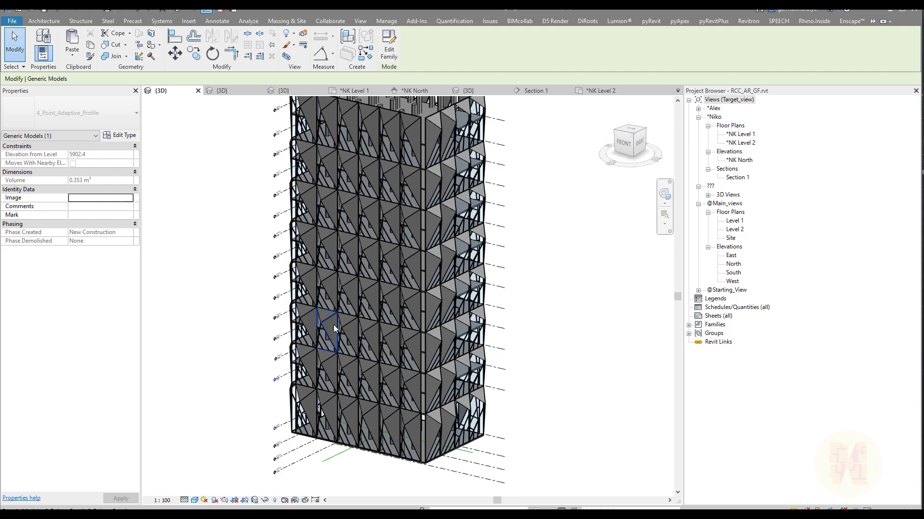
pyautogui.click(333, 325)
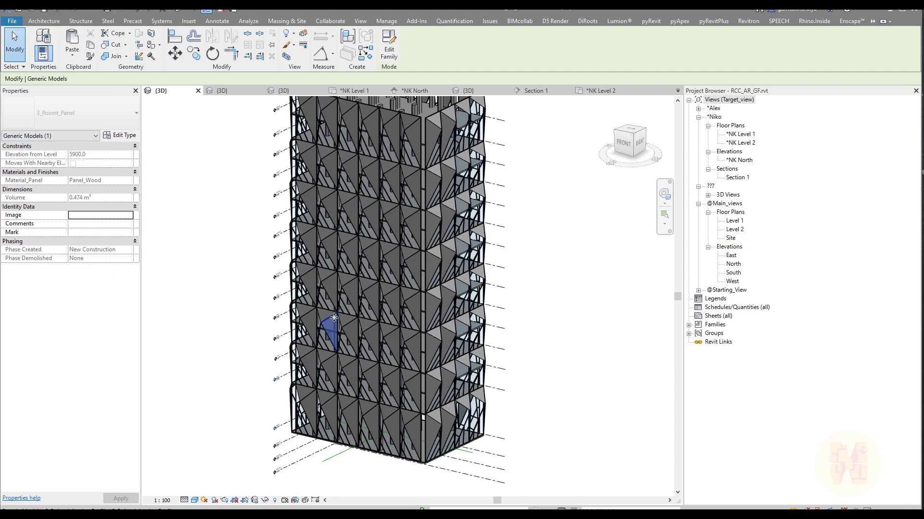
pyautogui.click(156, 175)
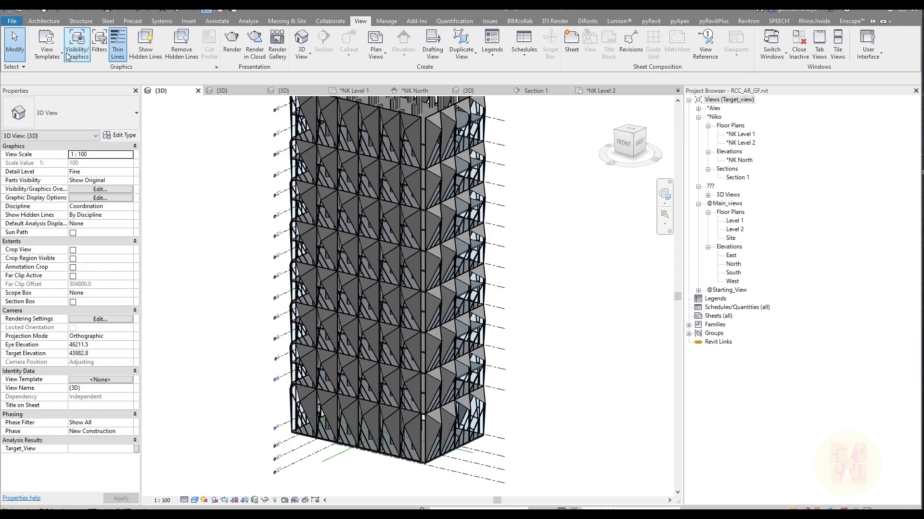
# Turn off the visibility of the Generic Models category in the 3D view to expose the floors and columns.
pyautogui.click(76, 48)
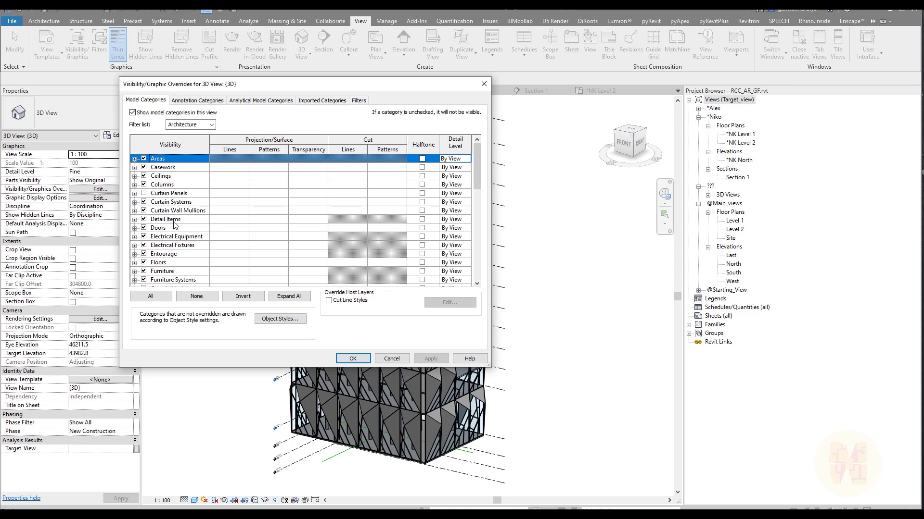
pyautogui.scroll(-2, 174, 225)
pyautogui.click(144, 254)
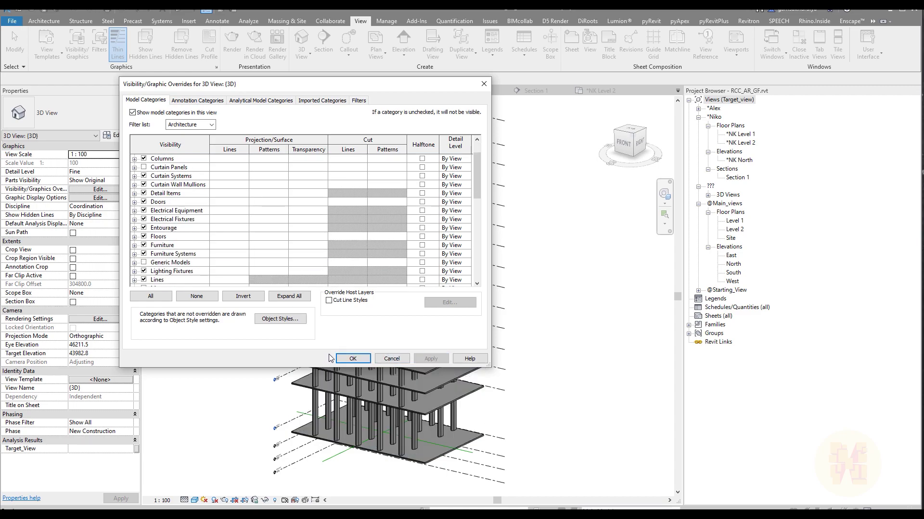
pyautogui.click(352, 358)
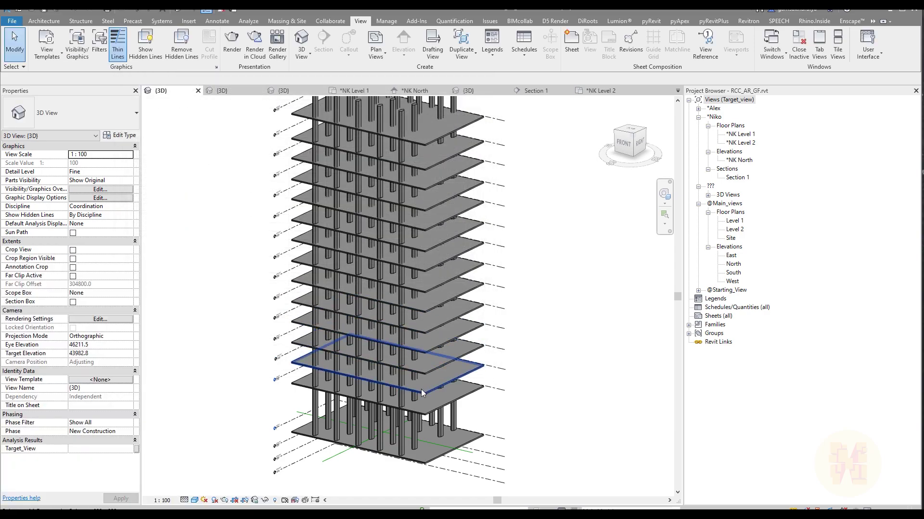
# Set the top offset of all columns running from Level 2 to Level 3 to -300.
pyautogui.keyDown('shift'); pyautogui.moveTo(422, 384); pyautogui.dragTo(493, 355, button='middle'); pyautogui.keyUp('shift')
pyautogui.scroll(5, 386, 398)
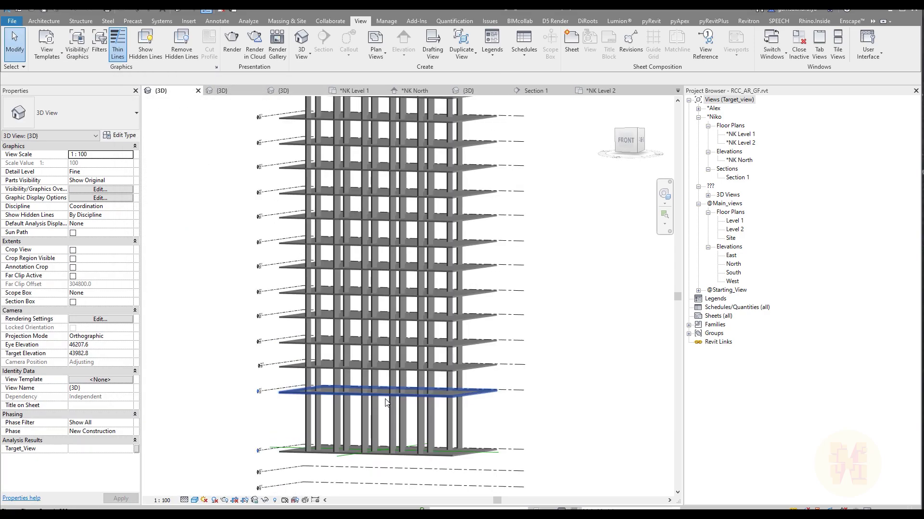
pyautogui.keyDown('shift'); pyautogui.moveTo(449, 376); pyautogui.dragTo(530, 361, button='middle'); pyautogui.keyUp('shift')
pyautogui.moveTo(529, 361); pyautogui.dragTo(260, 370)
pyautogui.keyDown('shift'); pyautogui.moveTo(377, 364); pyautogui.dragTo(270, 385, button='middle'); pyautogui.keyUp('shift')
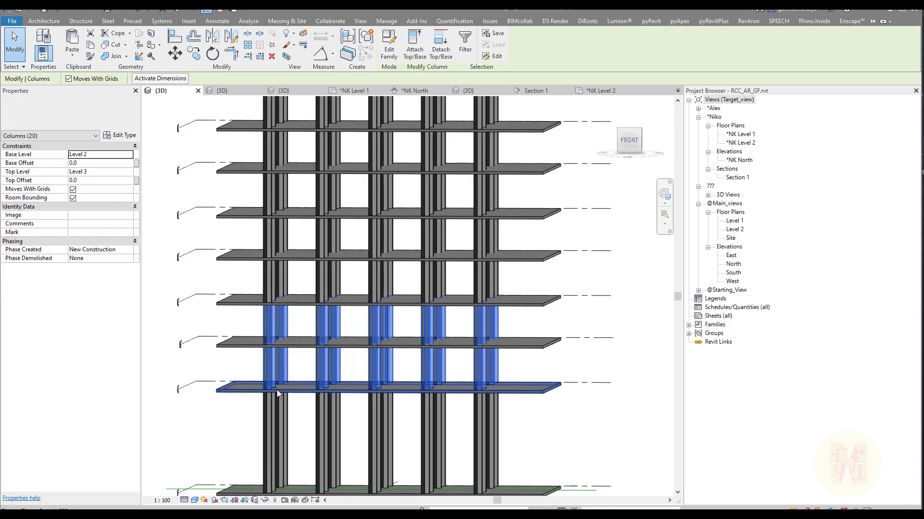
pyautogui.scroll(5, 244, 388)
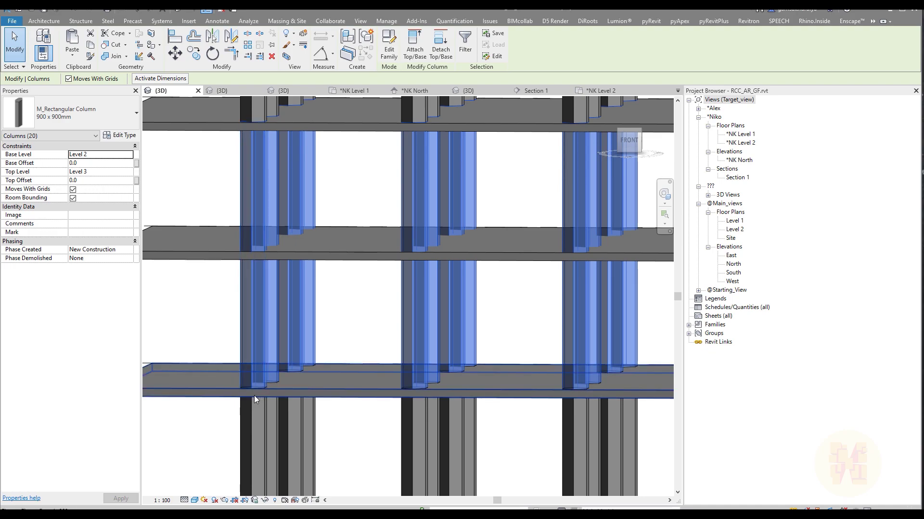
pyautogui.keyDown('shift'); pyautogui.moveTo(229, 387); pyautogui.dragTo(205, 363, button='middle'); pyautogui.keyUp('shift')
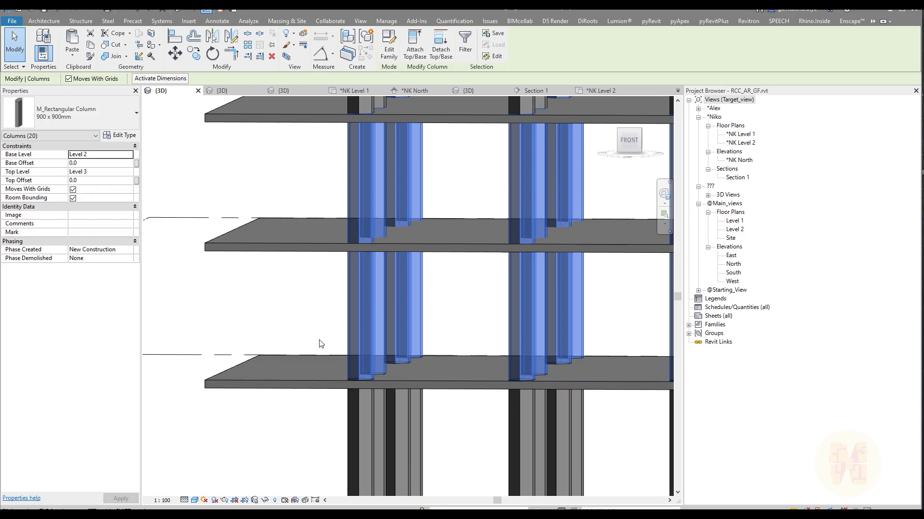
pyautogui.moveTo(348, 193); pyautogui.dragTo(361, 289, button='middle')
pyautogui.keyDown('shift'); pyautogui.moveTo(361, 303); pyautogui.dragTo(374, 273, button='middle'); pyautogui.keyUp('shift')
pyautogui.click(93, 182)
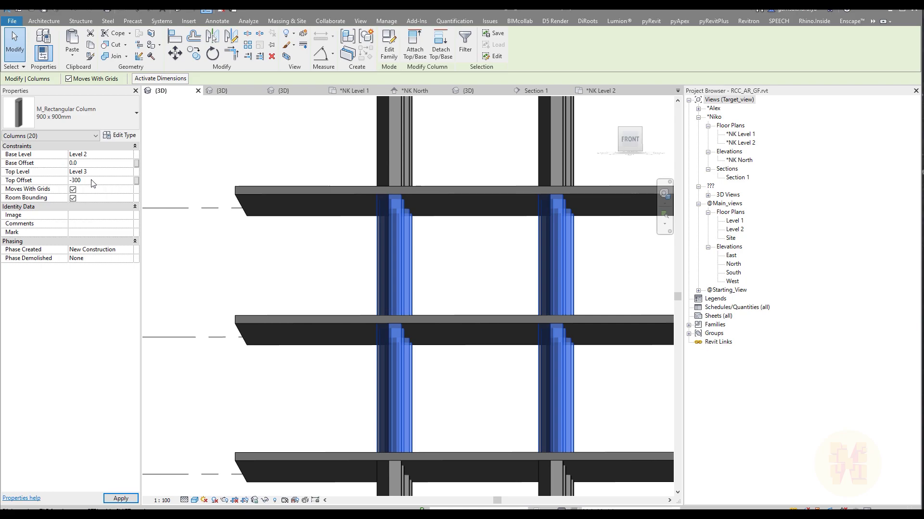
pyautogui.scroll(-1, 228, 291)
pyautogui.click(234, 290)
# Select all columns from Level 3 up to ROOF together and set their top offset to -300.
pyautogui.keyDown('shift'); pyautogui.moveTo(289, 286); pyautogui.dragTo(378, 267, button='middle'); pyautogui.keyUp('shift')
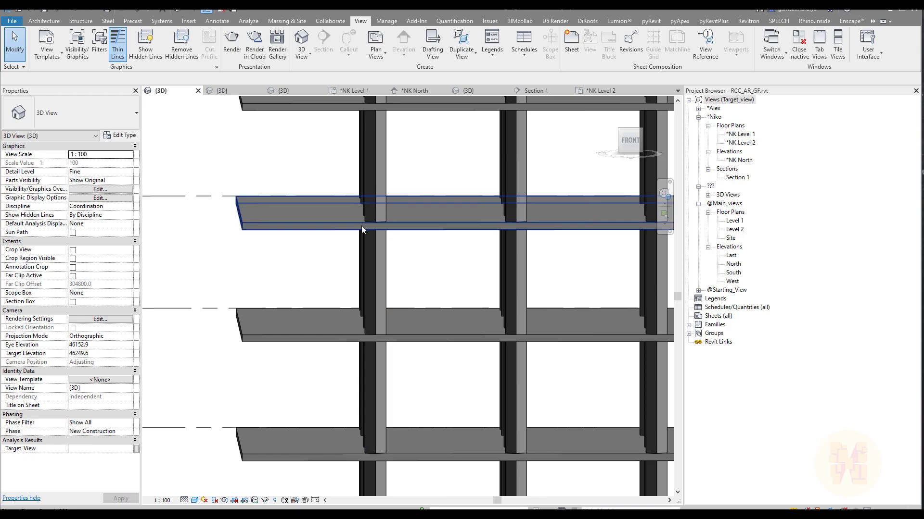
pyautogui.scroll(-3, 342, 248)
pyautogui.keyDown('shift'); pyautogui.moveTo(355, 247); pyautogui.dragTo(295, 265, button='middle'); pyautogui.keyUp('shift')
pyautogui.moveTo(505, 229); pyautogui.dragTo(215, 237)
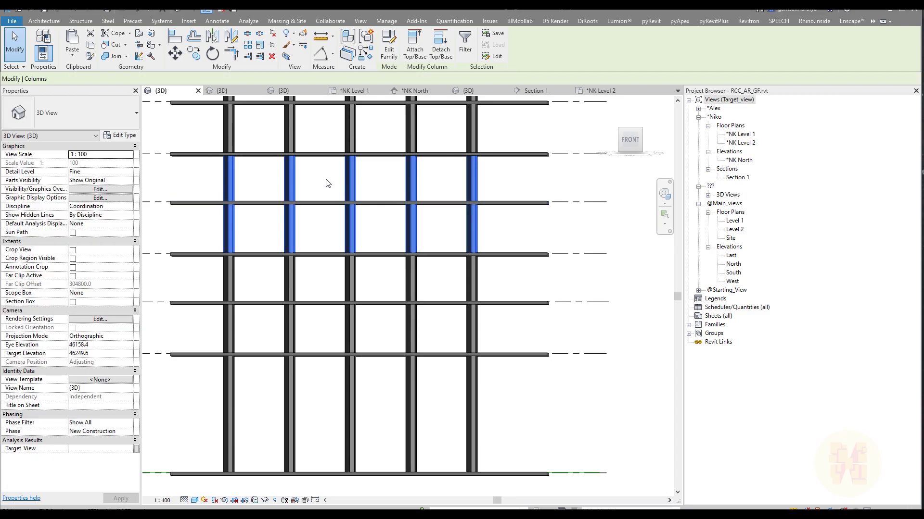
pyautogui.moveTo(327, 183); pyautogui.dragTo(363, 289, button='middle')
pyautogui.keyDown('ctrl'); pyautogui.moveTo(552, 220); pyautogui.dragTo(232, 233); pyautogui.keyUp('ctrl')
pyautogui.moveTo(334, 201); pyautogui.dragTo(334, 348, button='middle')
pyautogui.keyDown('ctrl'); pyautogui.moveTo(544, 261); pyautogui.dragTo(234, 283); pyautogui.keyUp('ctrl')
pyautogui.moveTo(370, 227); pyautogui.dragTo(375, 318, button='middle')
pyautogui.keyDown('ctrl'); pyautogui.moveTo(563, 258); pyautogui.dragTo(227, 281); pyautogui.keyUp('ctrl')
pyautogui.moveTo(353, 280); pyautogui.dragTo(360, 290, button='middle')
pyautogui.keyDown('ctrl'); pyautogui.moveTo(550, 262); pyautogui.dragTo(245, 274); pyautogui.keyUp('ctrl')
pyautogui.moveTo(289, 269); pyautogui.dragTo(283, 376, button='middle')
pyautogui.keyDown('ctrl'); pyautogui.moveTo(536, 273); pyautogui.dragTo(255, 294); pyautogui.keyUp('ctrl')
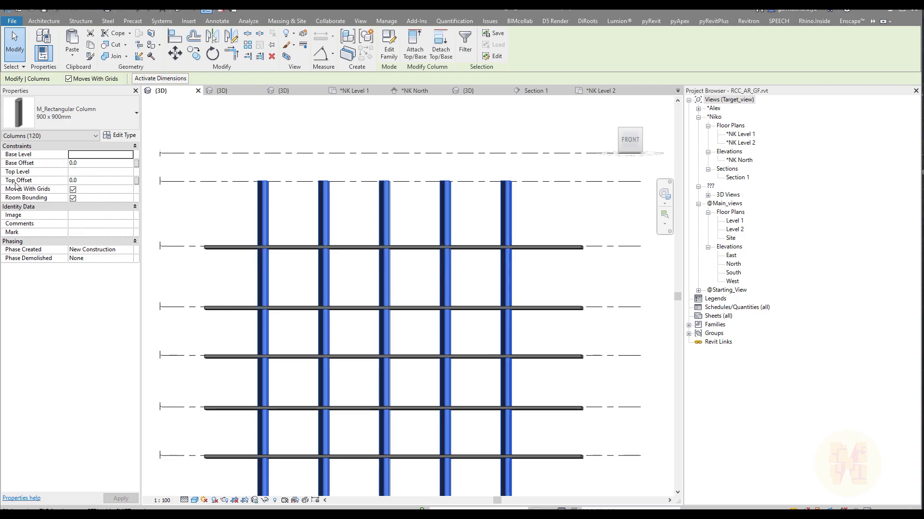
pyautogui.click(99, 181)
pyautogui.write('-30')
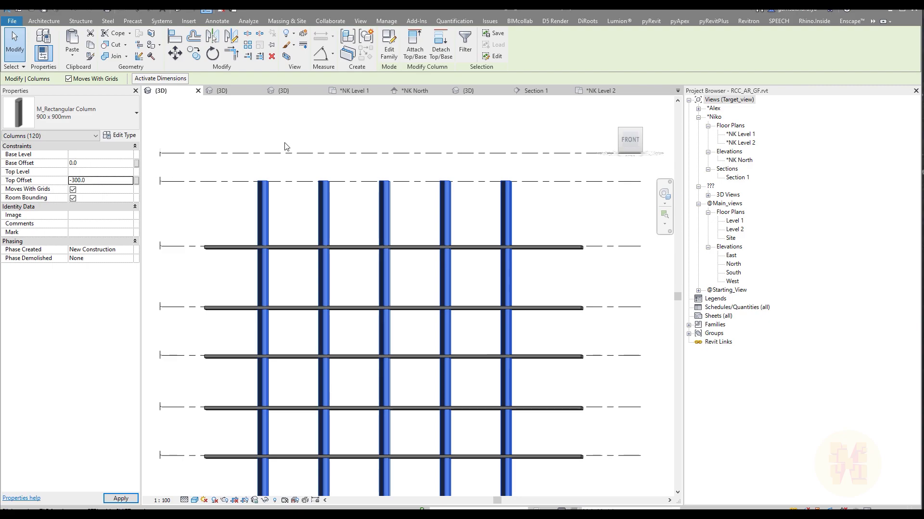
pyautogui.press('Escape')
# Set the top offset of all columns running from Level 1 to Level 2 to -300.
pyautogui.scroll(-1, 305, 136)
pyautogui.keyDown('shift'); pyautogui.moveTo(308, 294); pyautogui.dragTo(470, 295, button='middle'); pyautogui.keyUp('shift')
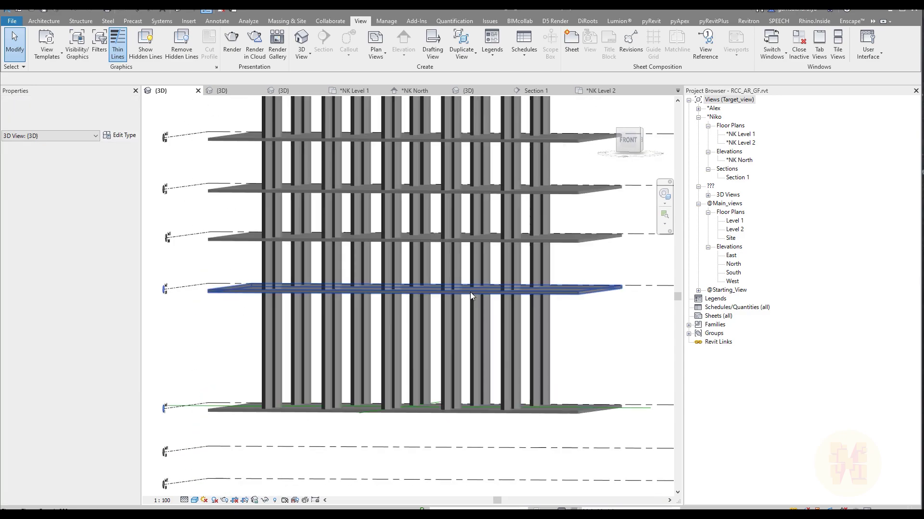
pyautogui.scroll(5, 471, 294)
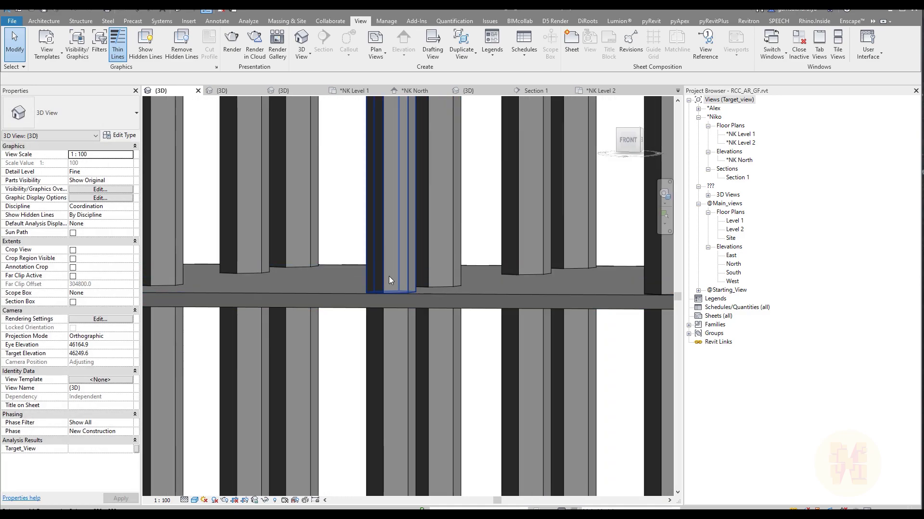
pyautogui.click(389, 329)
pyautogui.moveTo(429, 371); pyautogui.dragTo(437, 307, button='middle')
pyautogui.scroll(-2, 435, 297)
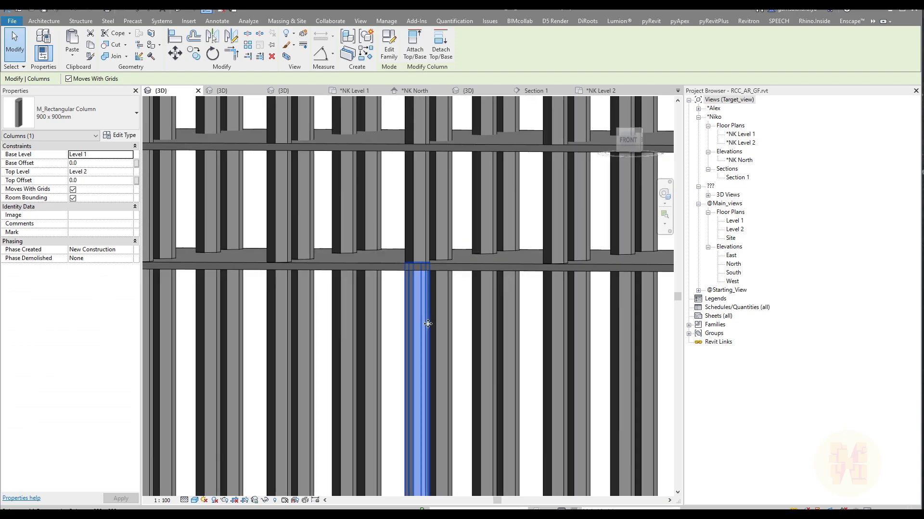
pyautogui.scroll(-4, 428, 323)
pyautogui.keyDown('shift'); pyautogui.moveTo(425, 340); pyautogui.dragTo(527, 353, button='middle'); pyautogui.keyUp('shift')
pyautogui.moveTo(528, 351); pyautogui.dragTo(199, 376)
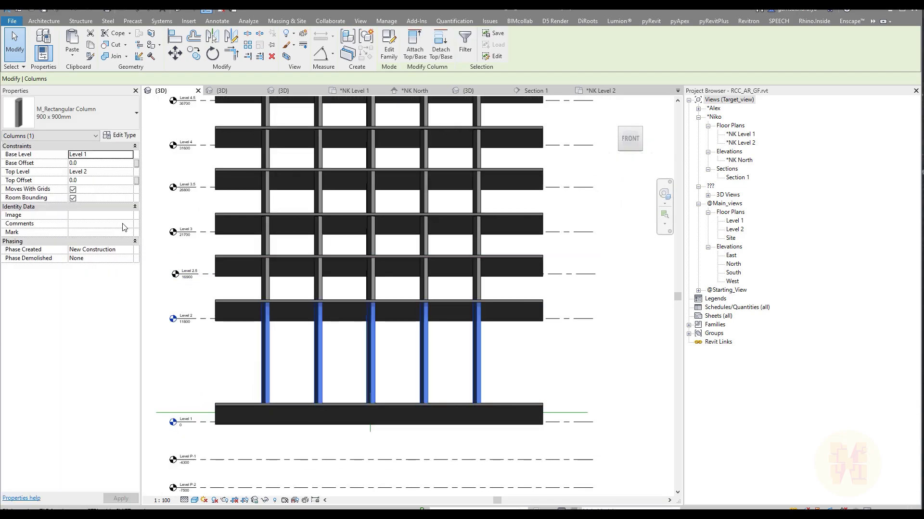
pyautogui.click(100, 180)
pyautogui.write('-30')
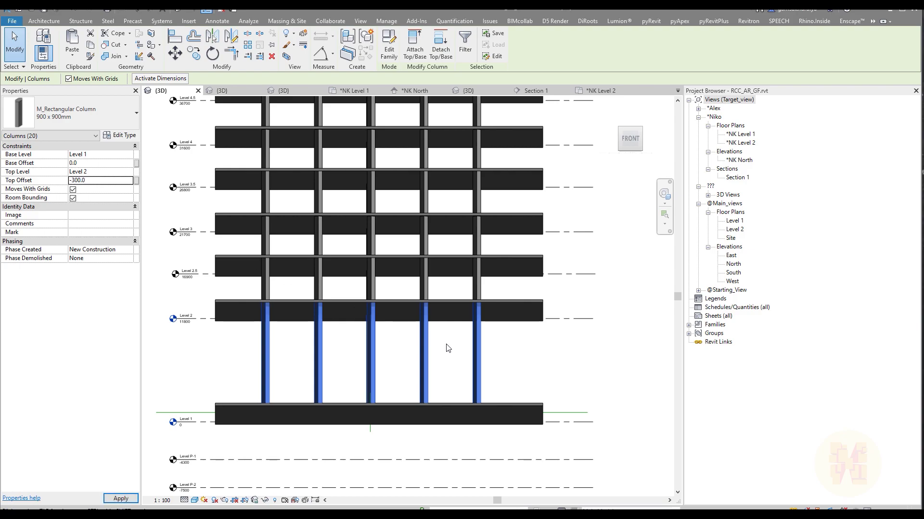
# Turn the visibility of the Curtain Panels and Generic Models categories back on in the 3D view.
pyautogui.click(630, 371)
pyautogui.scroll(-2, 555, 342)
pyautogui.keyDown('shift'); pyautogui.moveTo(555, 342); pyautogui.dragTo(555, 365, button='middle'); pyautogui.keyUp('shift')
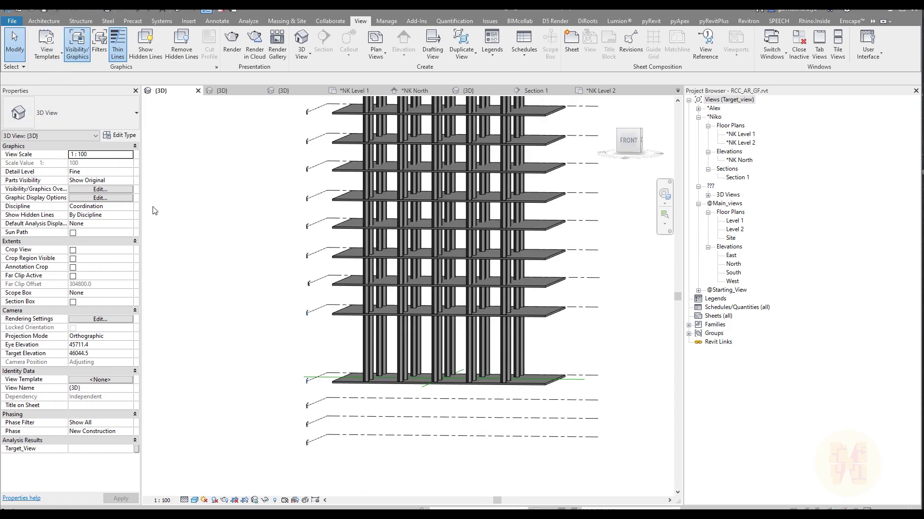
pyautogui.press('v')
pyautogui.press('g')
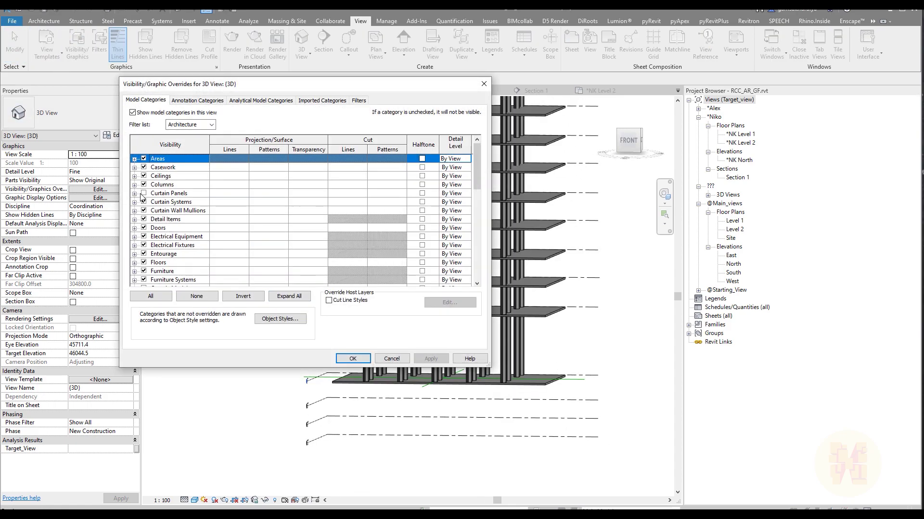
pyautogui.click(143, 193)
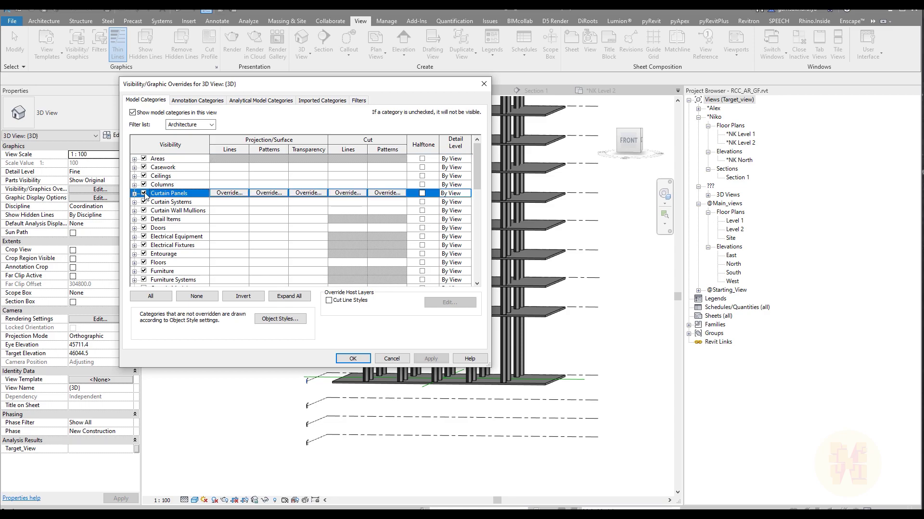
pyautogui.scroll(-2, 145, 245)
pyautogui.click(144, 246)
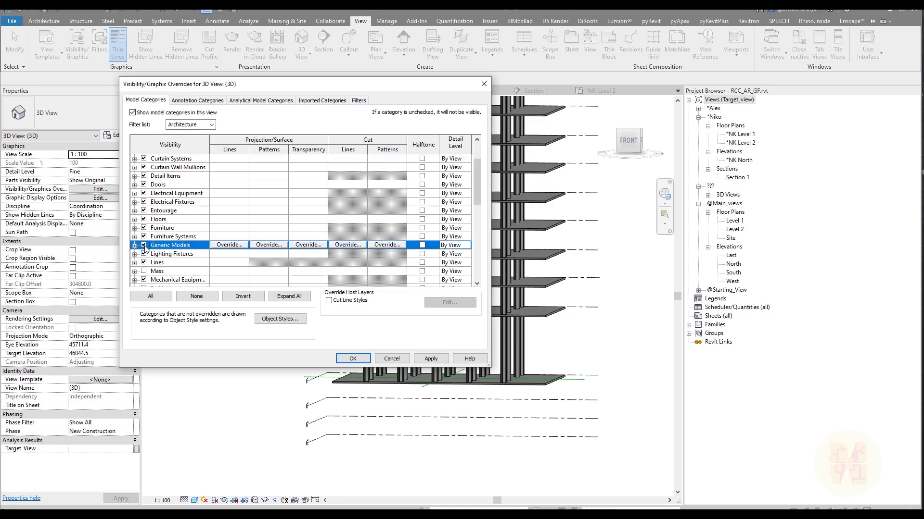
pyautogui.click(351, 360)
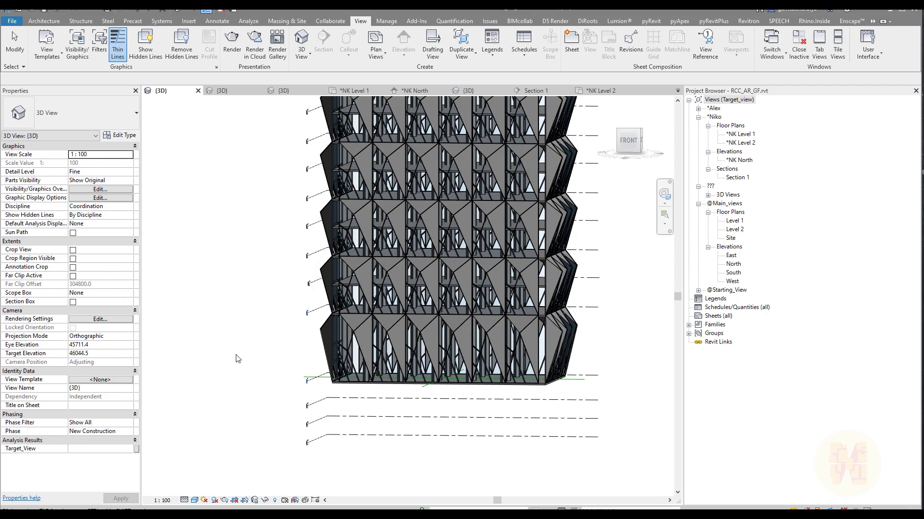
# Open Section 1 and examine how the columns meet the floor slabs on the upper levels.
pyautogui.click(535, 91)
pyautogui.scroll(5, 344, 235)
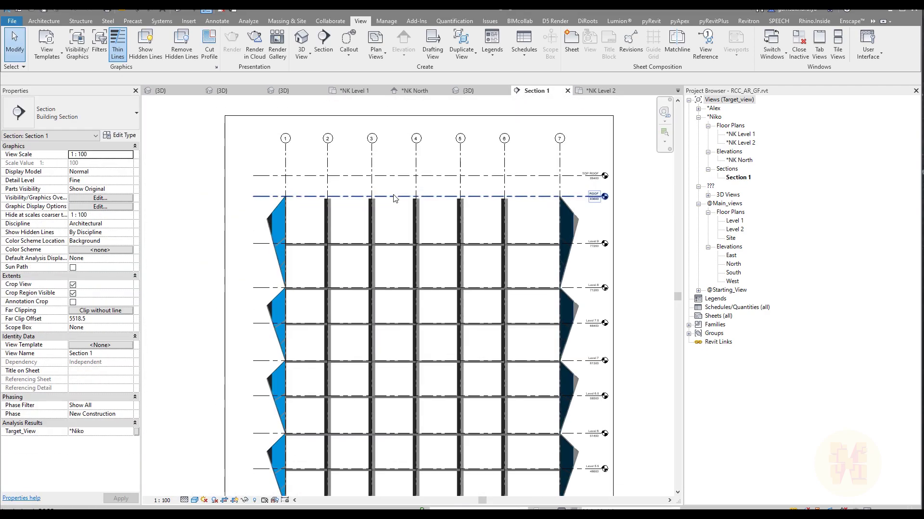
pyautogui.scroll(-1, 272, 256)
pyautogui.click(272, 256)
pyautogui.scroll(2, 282, 308)
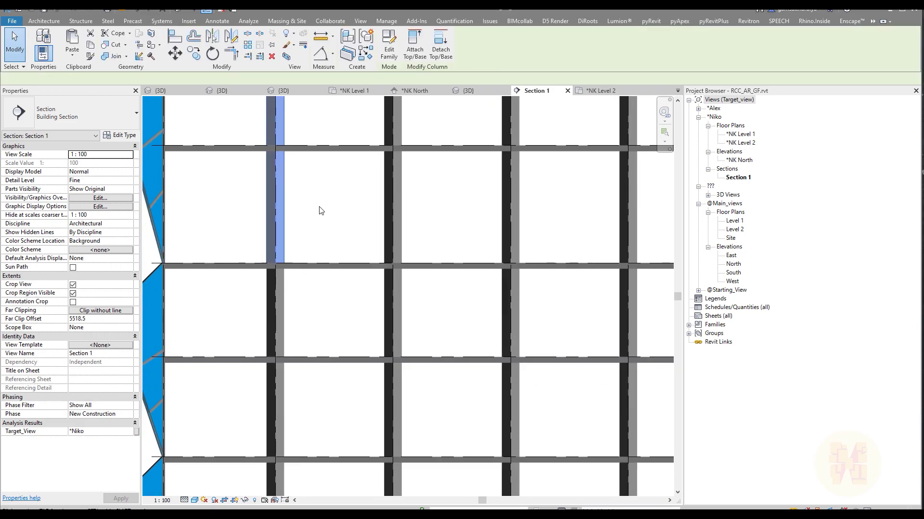
pyautogui.click(282, 304)
pyautogui.moveTo(315, 287); pyautogui.dragTo(342, 167, button='middle')
pyautogui.click(309, 361)
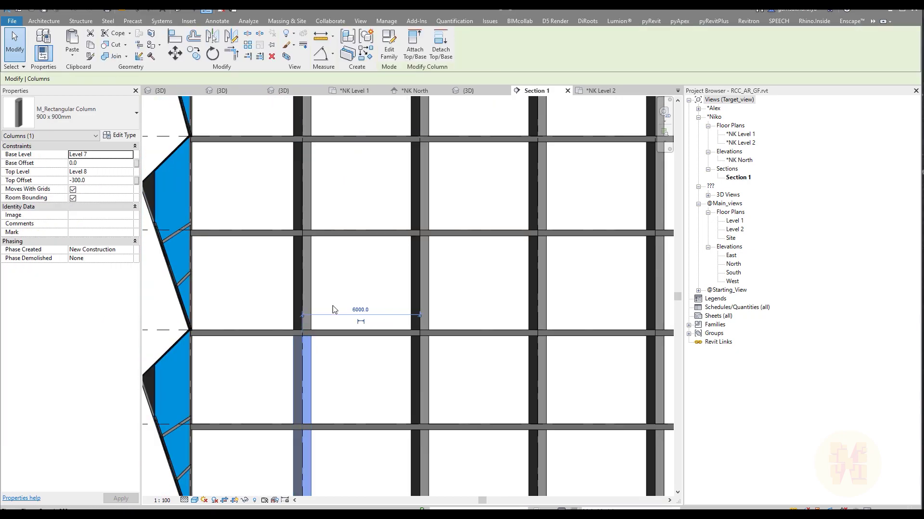
pyautogui.scroll(-2, 340, 295)
pyautogui.scroll(-3, 340, 299)
pyautogui.click(341, 300)
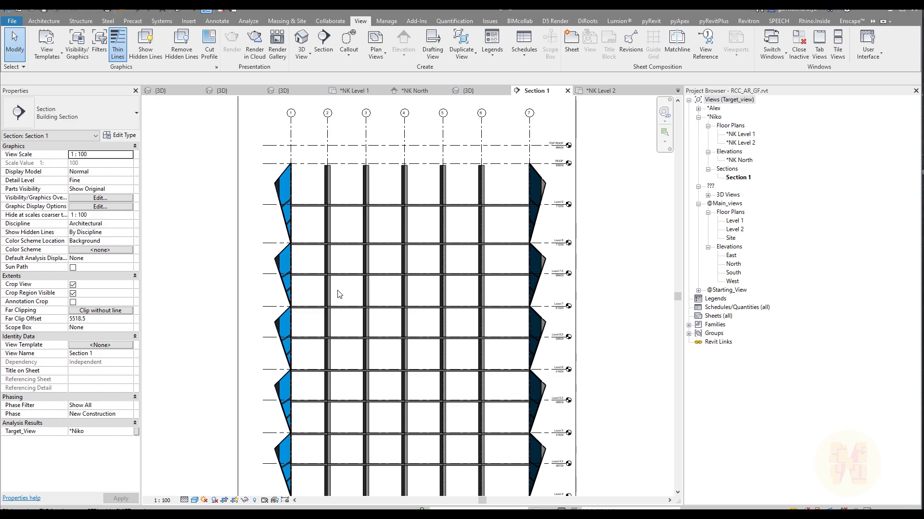
# Open the *NK Level 2 floor plan and examine the gap between the facade panels at the corner near grid 1.
pyautogui.doubleClick(739, 135)
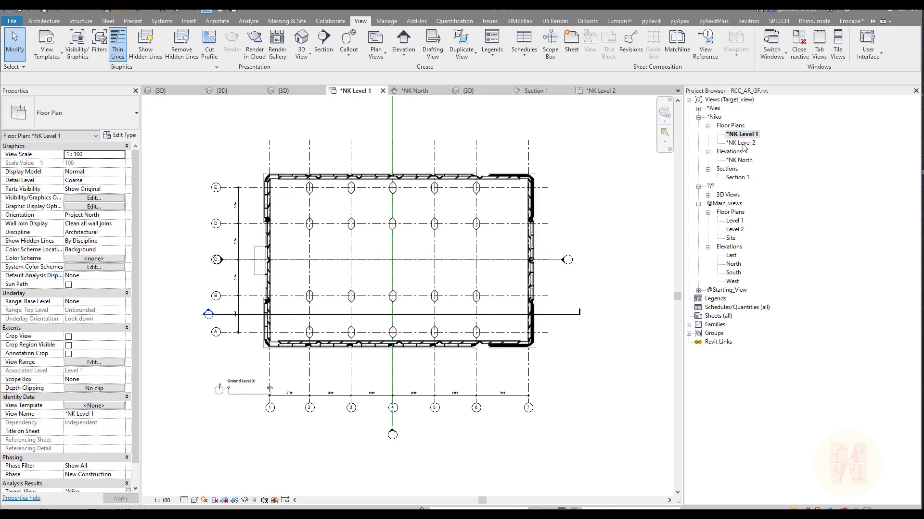
pyautogui.doubleClick(741, 143)
pyautogui.scroll(4, 260, 370)
pyautogui.scroll(7, 259, 372)
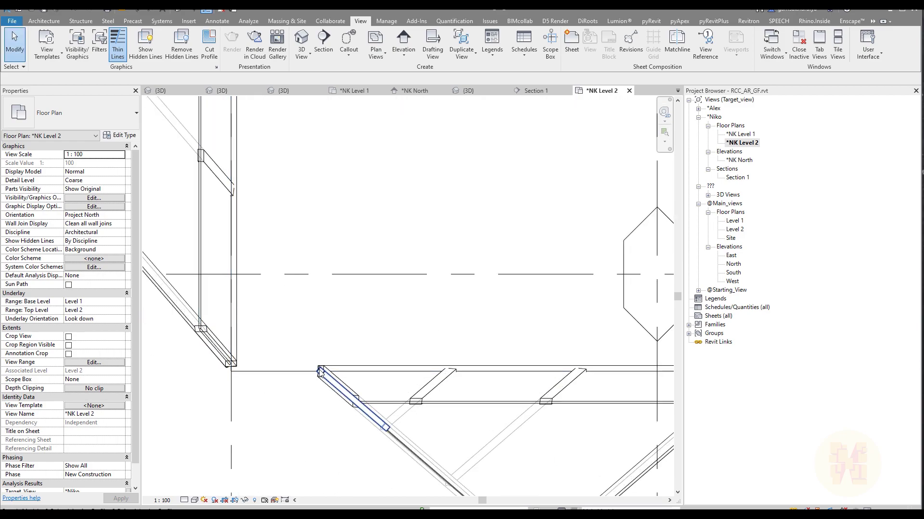
pyautogui.scroll(-6, 343, 365)
pyautogui.scroll(-4, 352, 368)
pyautogui.scroll(3, 544, 373)
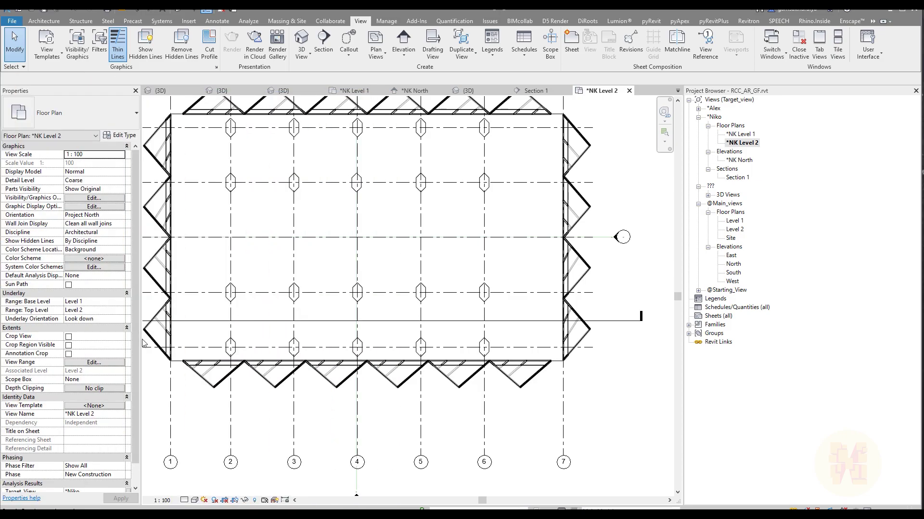
pyautogui.scroll(6, 160, 364)
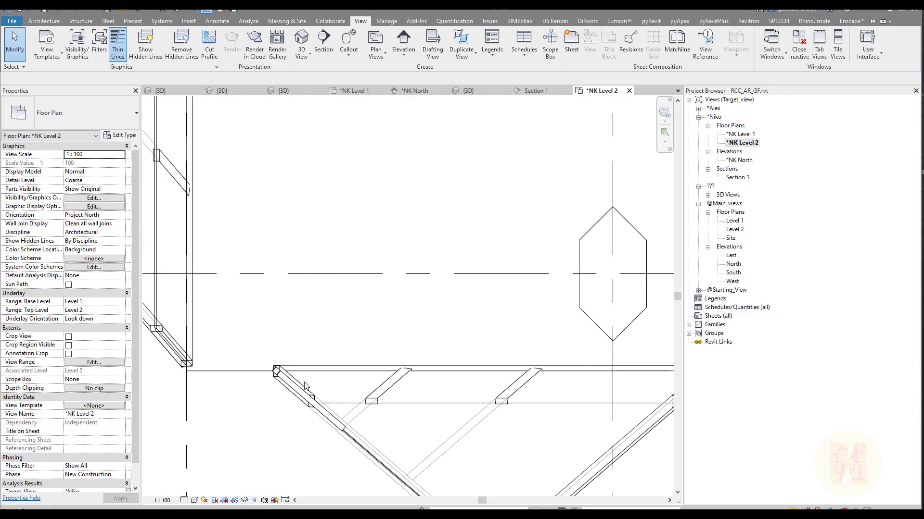
# Set up an architectural wall of type Generic - 300mm with its location line at Finish Face: Exterior.
pyautogui.click(42, 21)
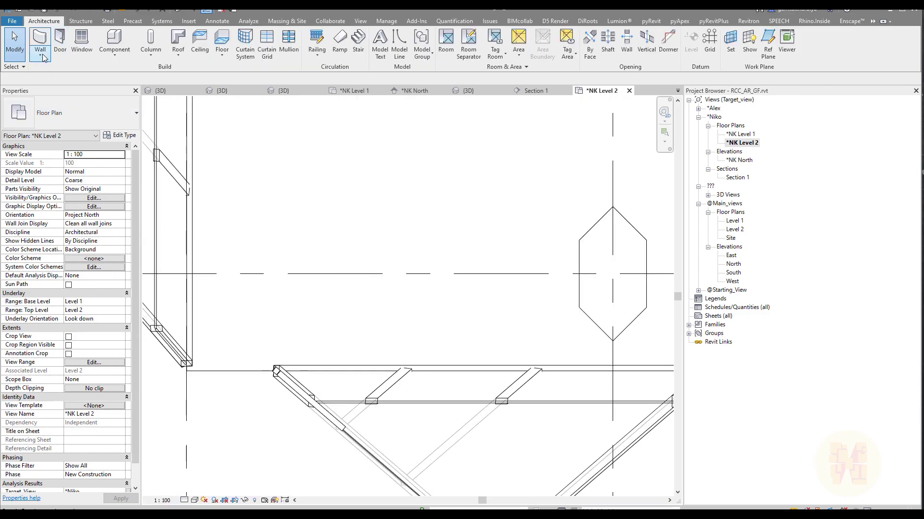
pyautogui.click(38, 57)
pyautogui.click(60, 74)
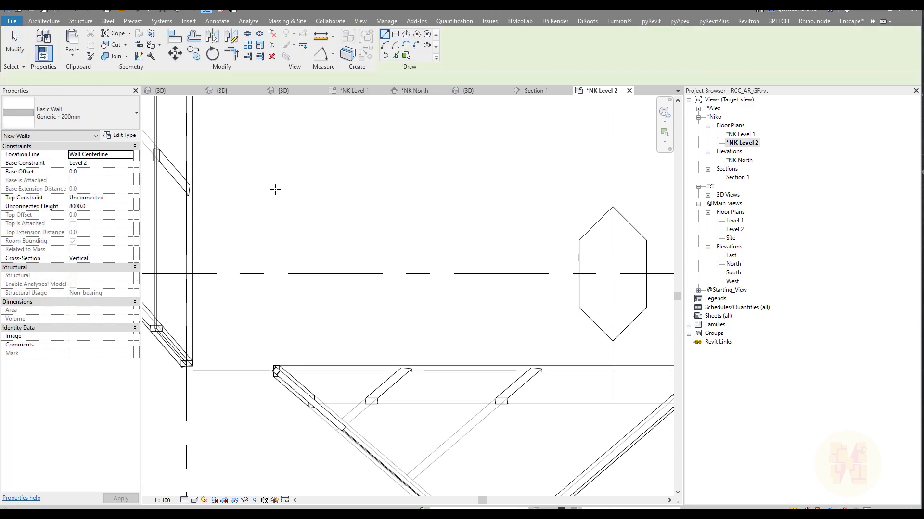
pyautogui.click(80, 113)
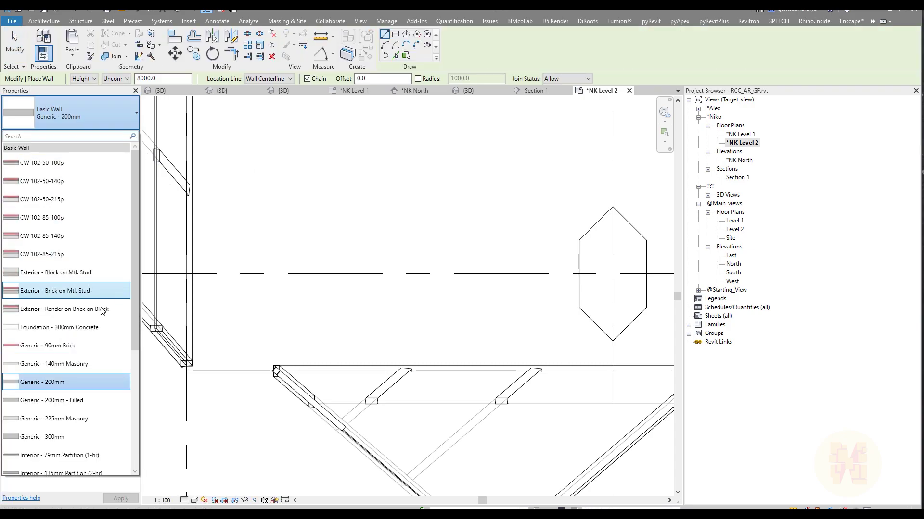
pyautogui.click(89, 436)
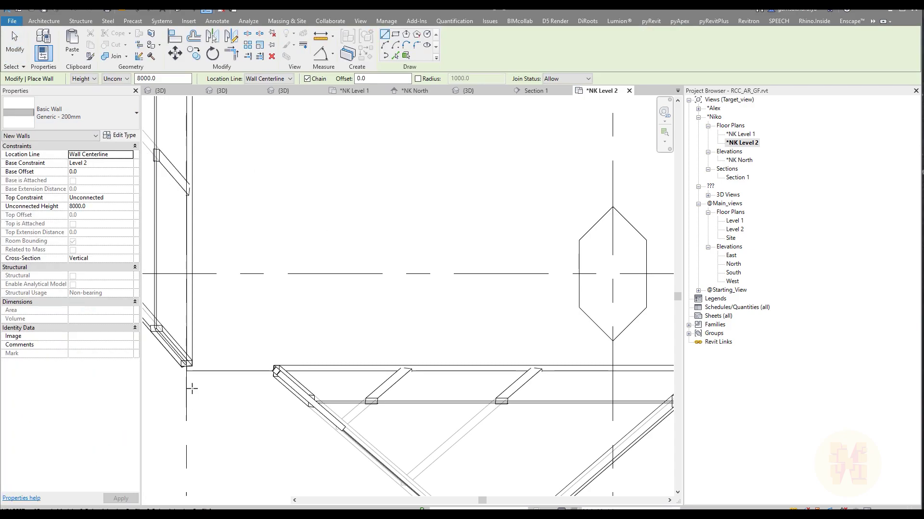
pyautogui.scroll(2, 190, 377)
pyautogui.scroll(2, 190, 378)
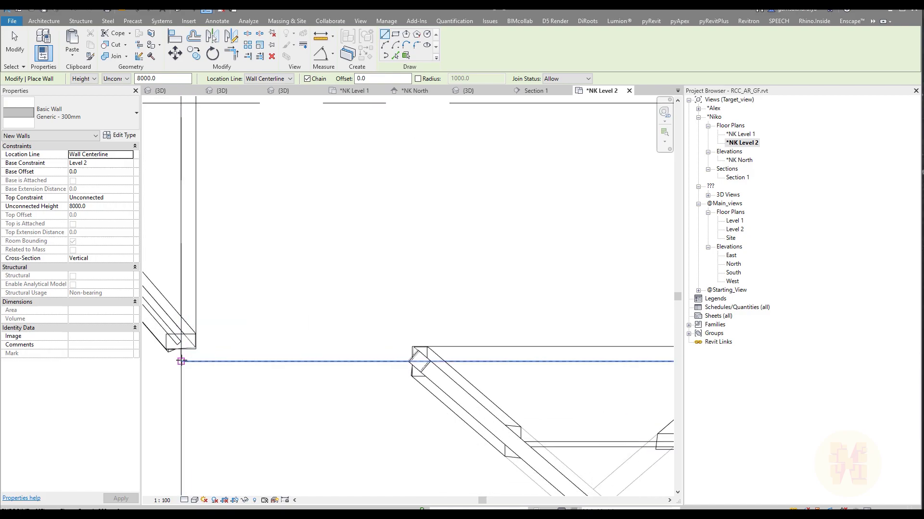
pyautogui.click(181, 361)
pyautogui.press('Escape')
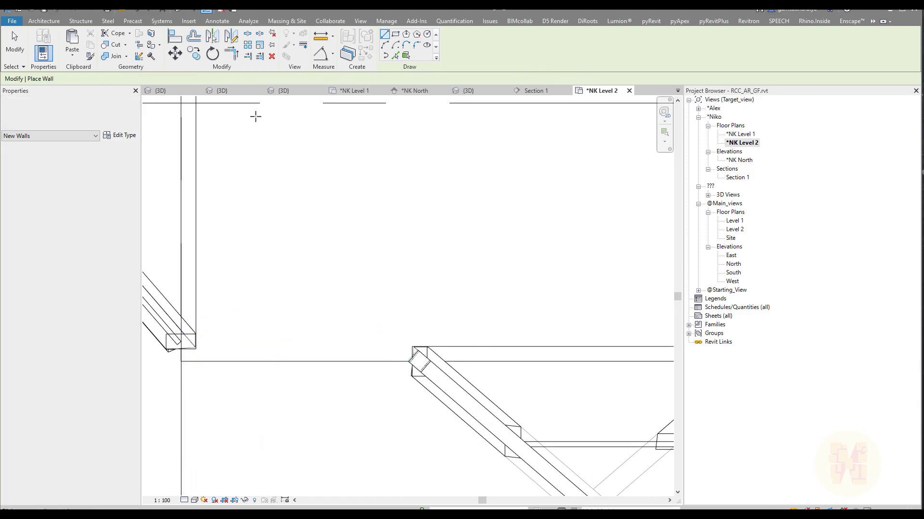
pyautogui.click(276, 79)
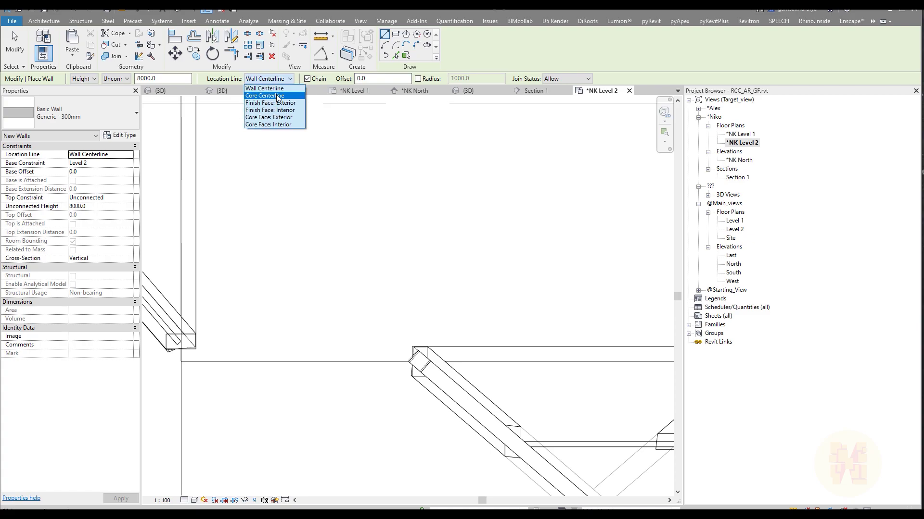
pyautogui.click(292, 102)
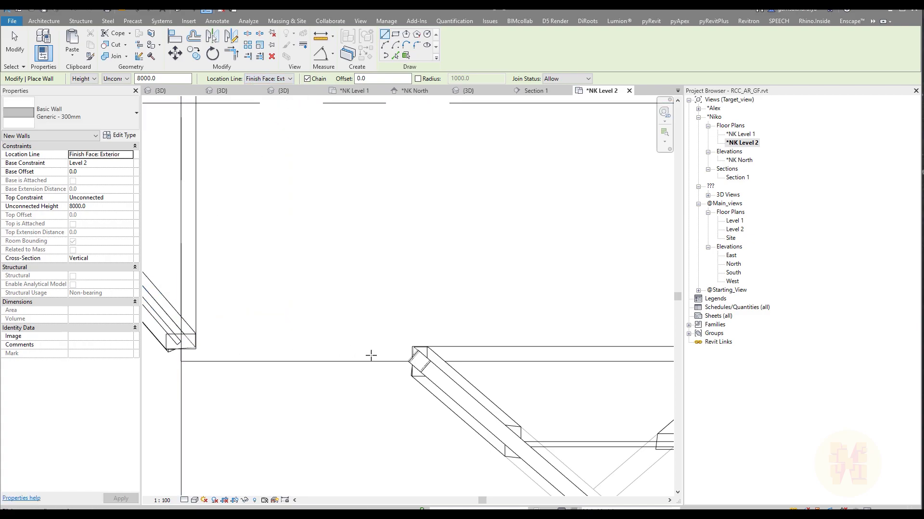
# Draw the wall across the corner gap from the front facade panel's outer corner to grid line 1.
pyautogui.click(411, 376)
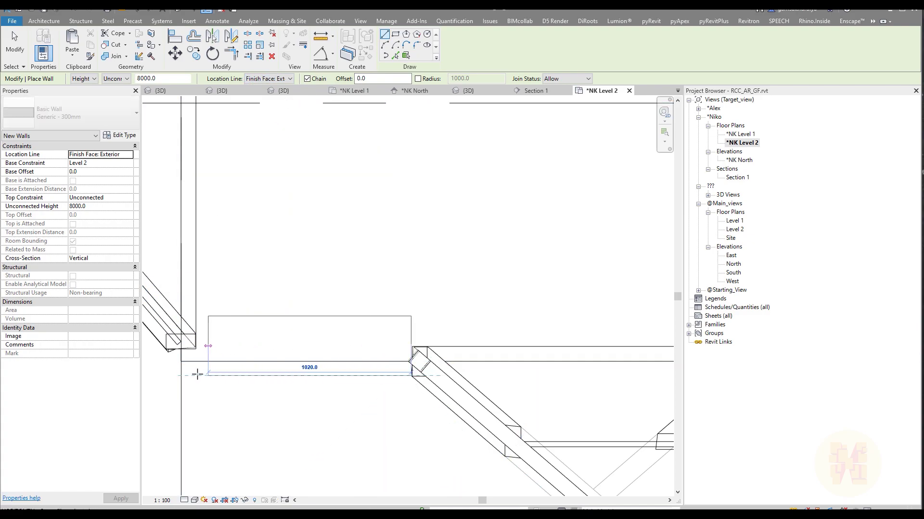
pyautogui.click(182, 374)
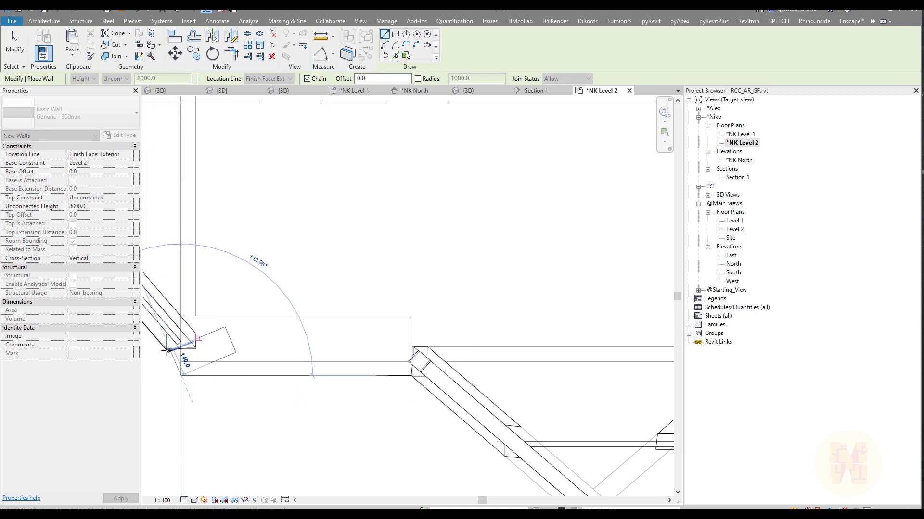
pyautogui.press('Escape')
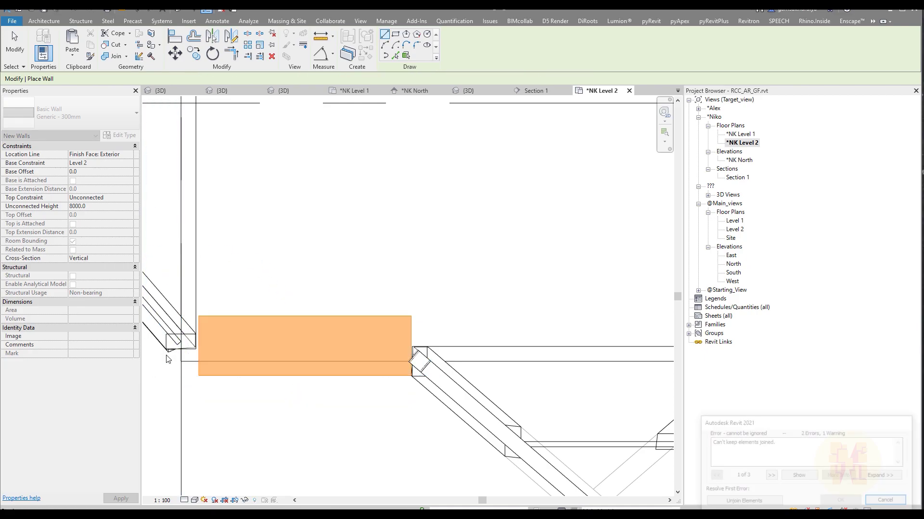
pyautogui.click(753, 503)
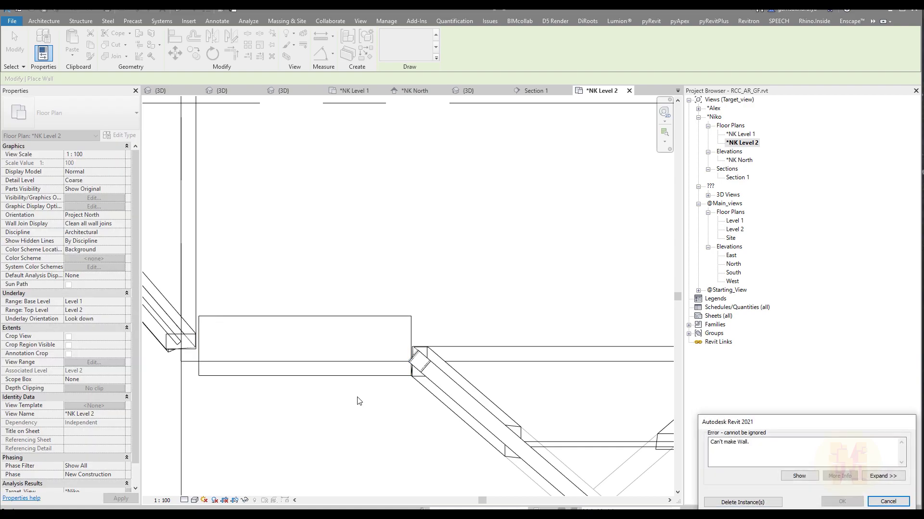
pyautogui.click(880, 502)
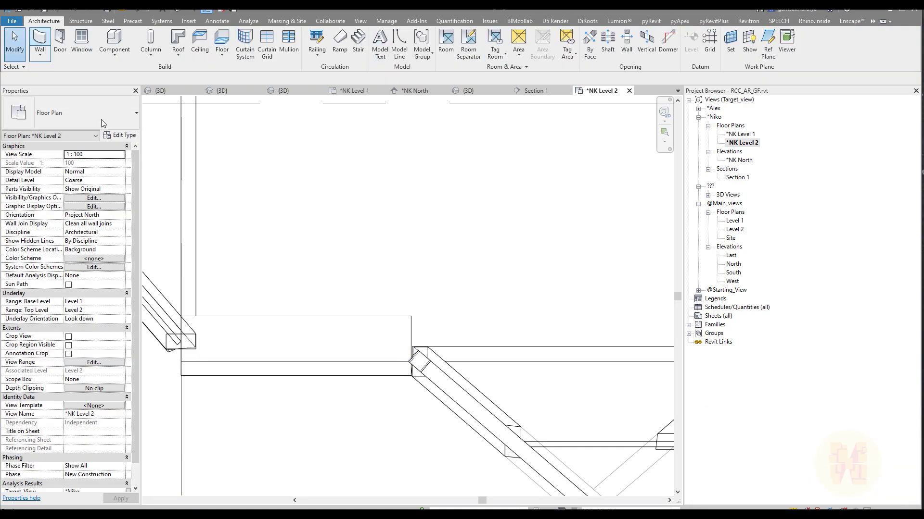
# Try to draw a short connecting wall from the new wall's end at grid 1 towards the side facade panel.
pyautogui.press('w')
pyautogui.press('a')
pyautogui.click(182, 376)
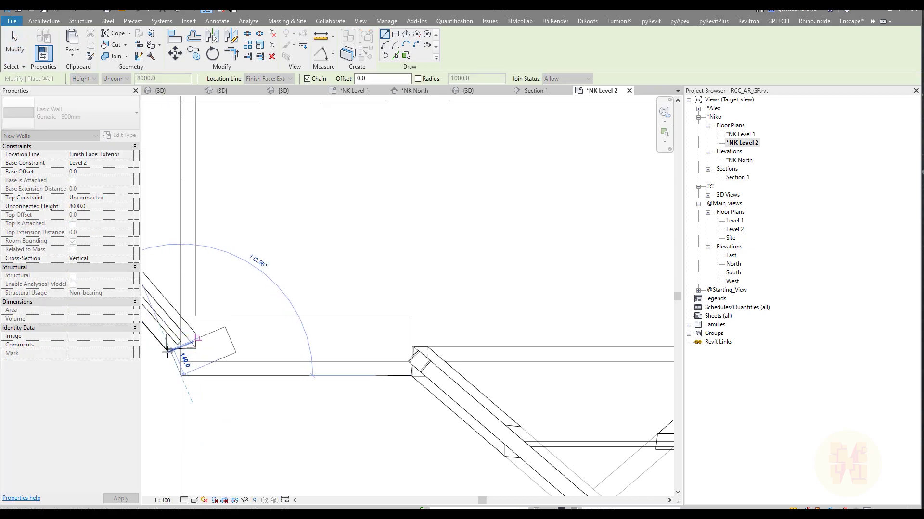
pyautogui.scroll(3, 158, 360)
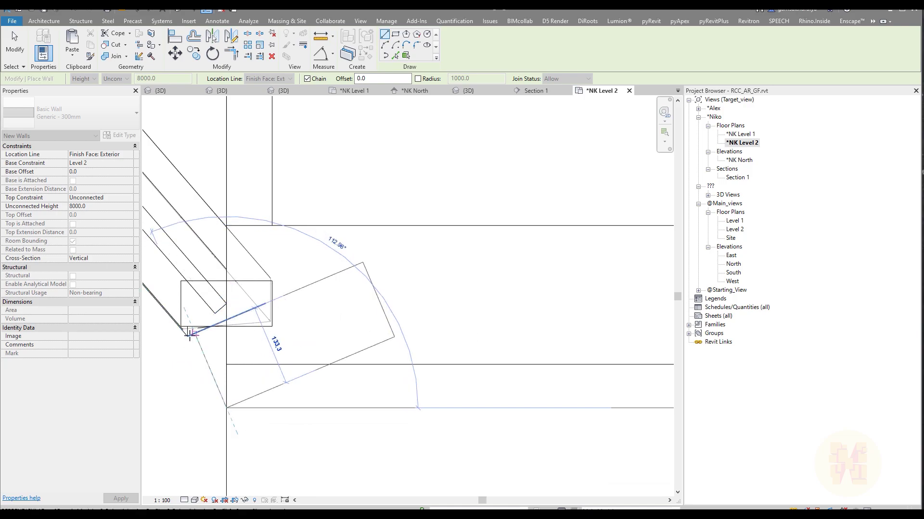
pyautogui.click(292, 366)
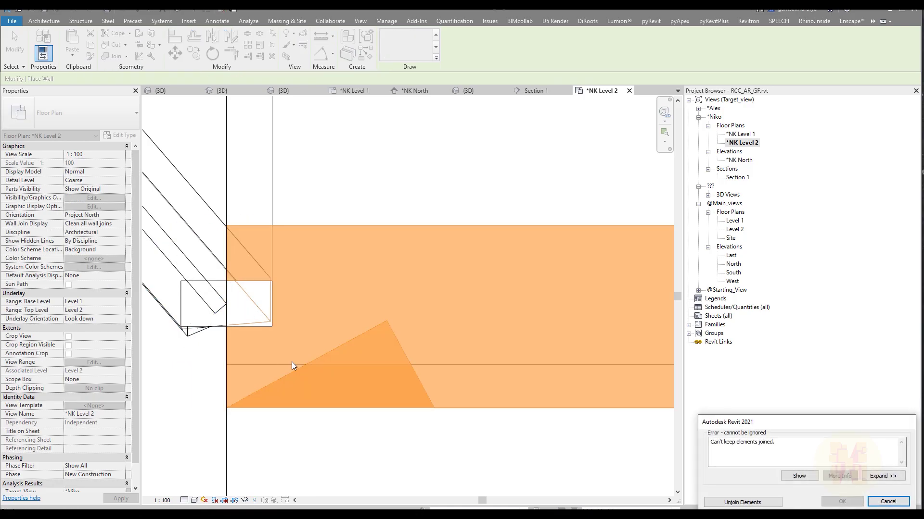
pyautogui.click(888, 502)
pyautogui.press('Escape')
# Draw an angled wall about 420 mm long from the side facade panel's outer corner, crossing the end of the first wall.
pyautogui.scroll(-2, 274, 348)
pyautogui.moveTo(261, 342); pyautogui.dragTo(301, 320, button='middle')
pyautogui.click(35, 43)
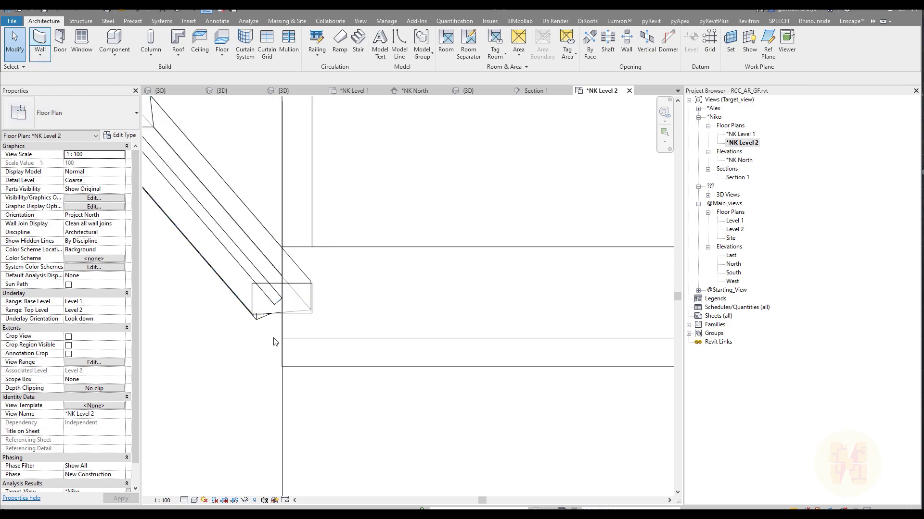
pyautogui.click(257, 320)
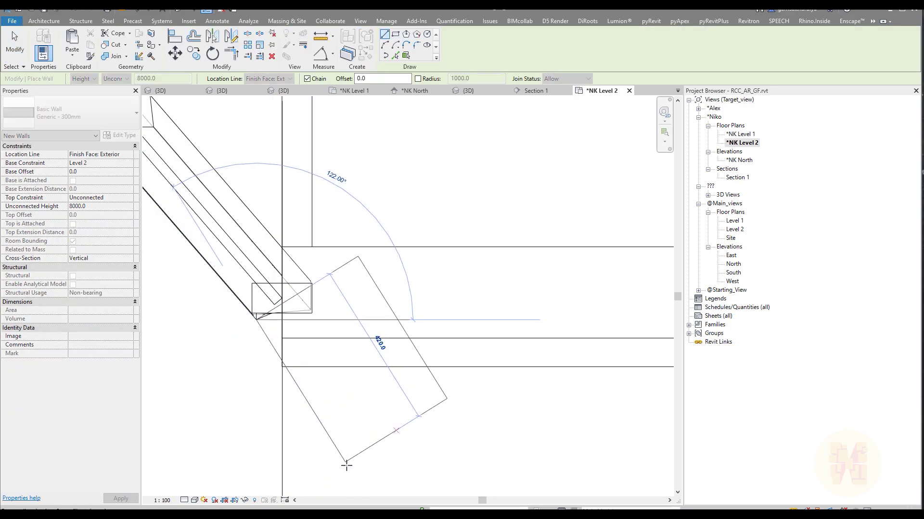
pyautogui.click(338, 469)
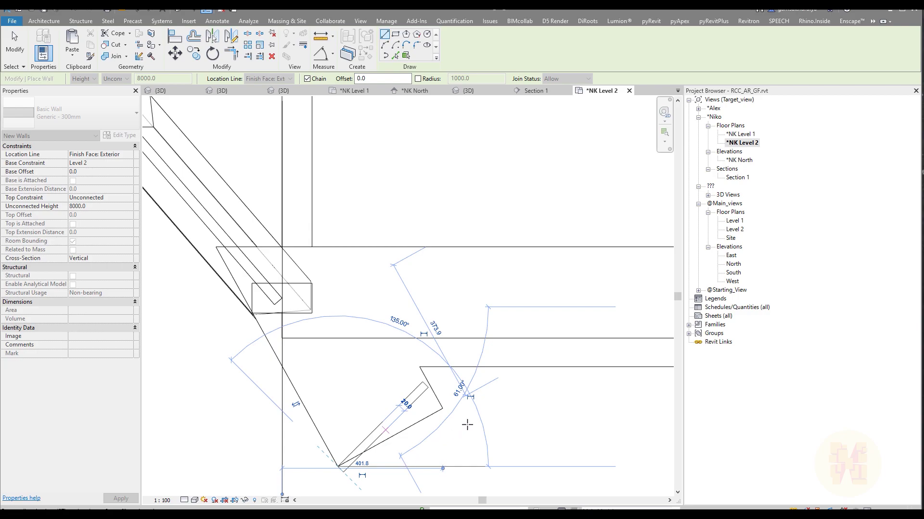
pyautogui.press('Escape')
pyautogui.press('Escape')
# Move the angled wall's free end to the opposite side, inside the side facade panel, and select the wall.
pyautogui.click(409, 439)
pyautogui.moveTo(338, 467); pyautogui.dragTo(173, 171)
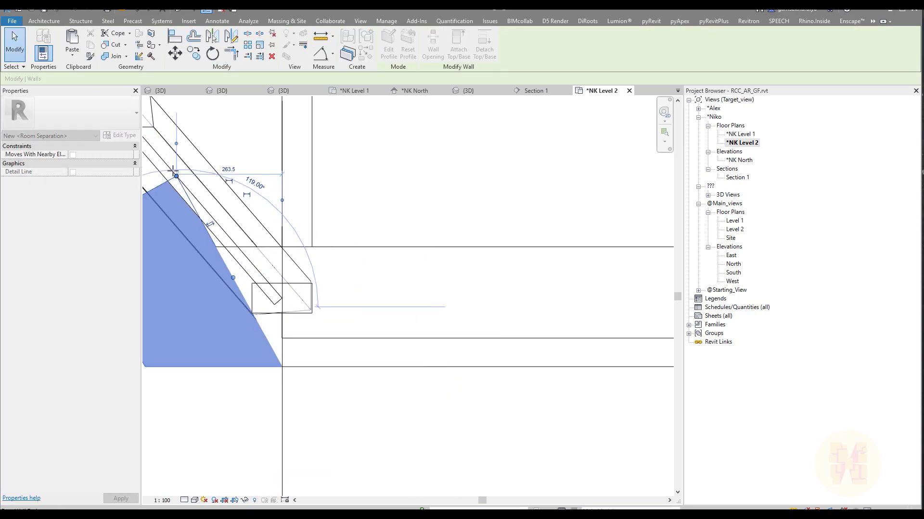
pyautogui.scroll(-2, 342, 331)
pyautogui.moveTo(342, 333); pyautogui.dragTo(353, 342, button='middle')
pyautogui.press('Escape')
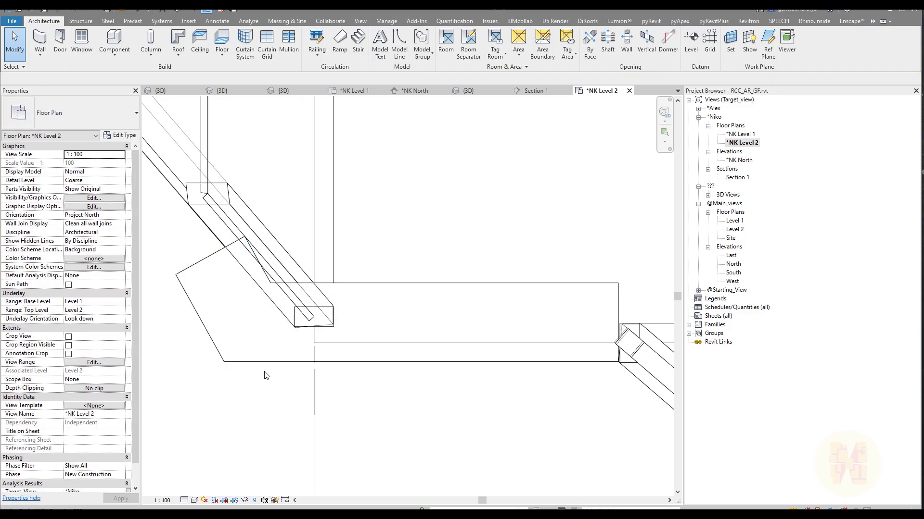
pyautogui.click(212, 343)
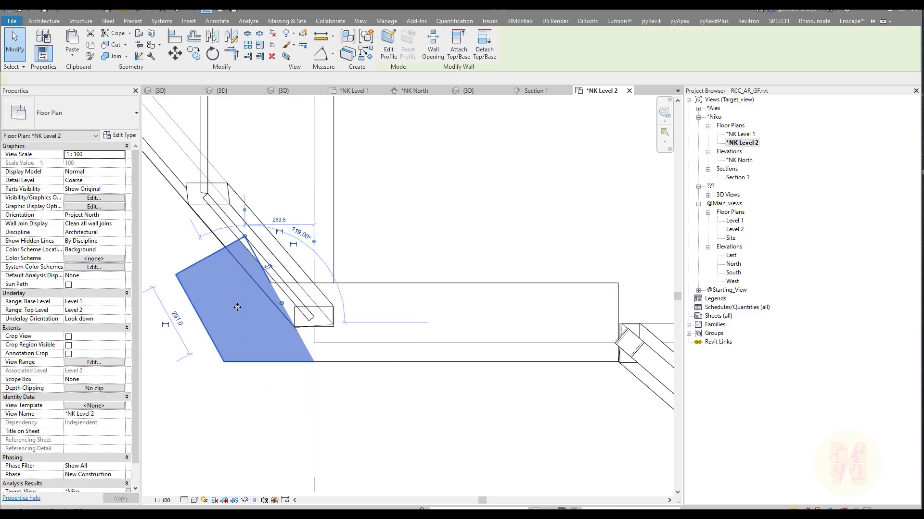
# Move the angled wall sideways so it overlaps the end of the wall that spans the corner gap.
pyautogui.moveTo(236, 307); pyautogui.dragTo(352, 317)
pyautogui.press('r')
pyautogui.press('s')
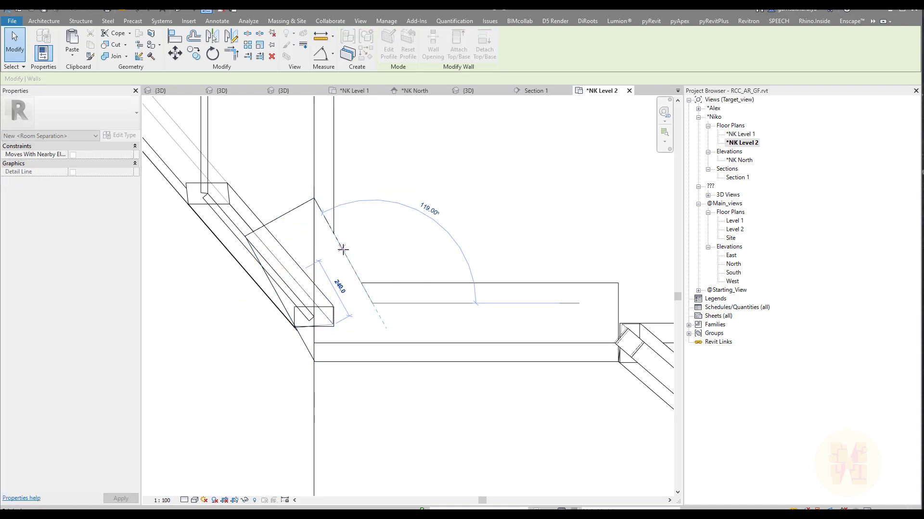
pyautogui.press('Escape')
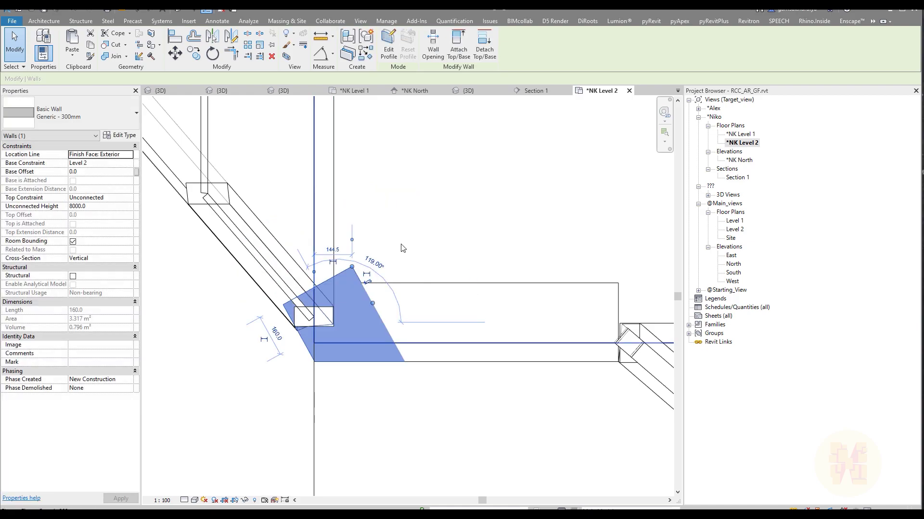
pyautogui.press('Escape')
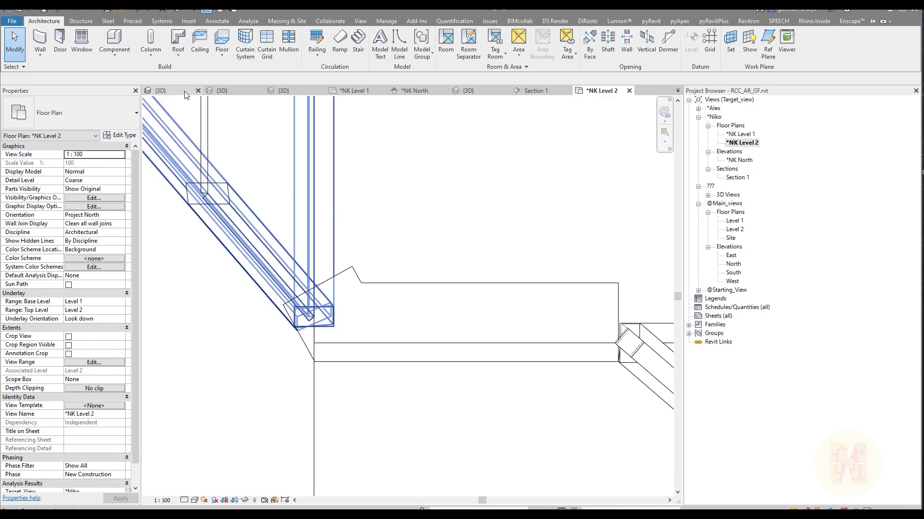
# Switch to the 3D view and bring the facade corner with the new walls into close view.
pyautogui.click(169, 12)
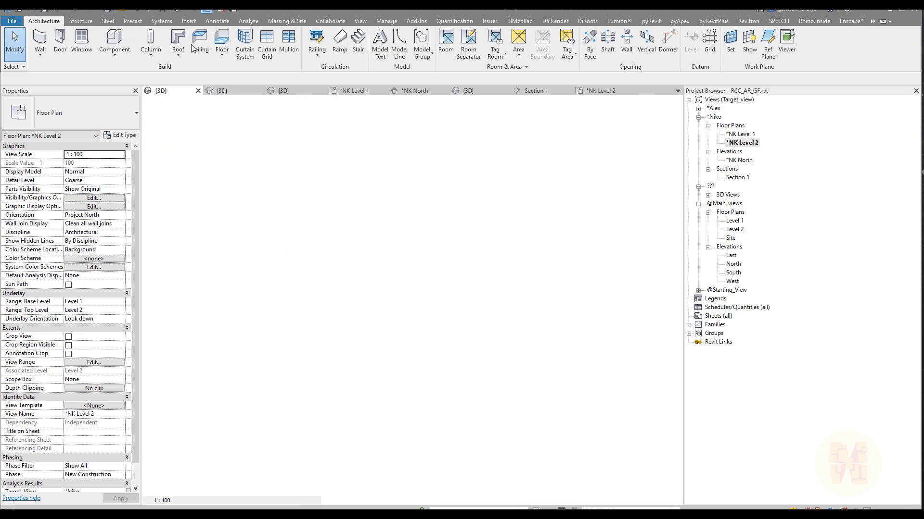
pyautogui.scroll(3, 337, 344)
pyautogui.moveTo(293, 331)
pyautogui.keyDown('shift'); pyautogui.mouseDown(button='middle')
pyautogui.moveTo(353, 331)
pyautogui.moveTo(306, 333)
pyautogui.mouseUp(button='middle'); pyautogui.keyUp('shift')
pyautogui.scroll(10, 303, 317)
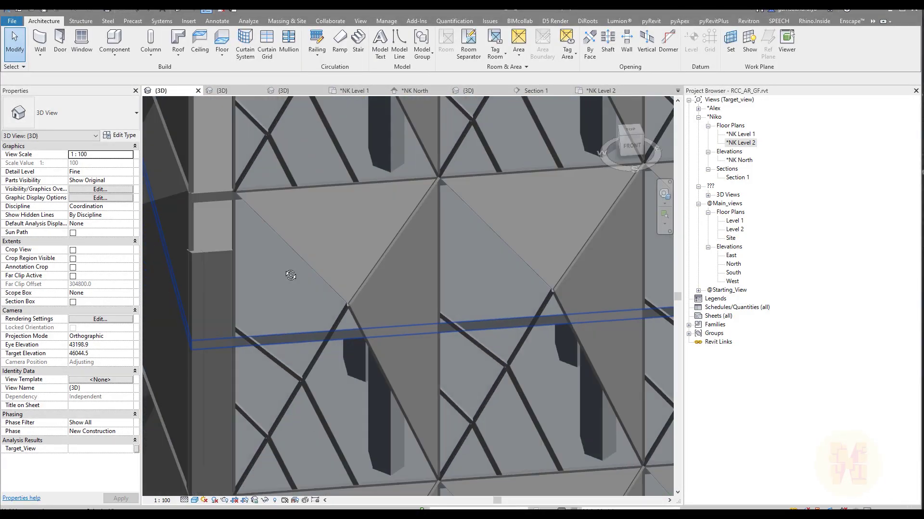
pyautogui.keyDown('shift'); pyautogui.moveTo(291, 275); pyautogui.dragTo(344, 274, button='middle'); pyautogui.keyUp('shift')
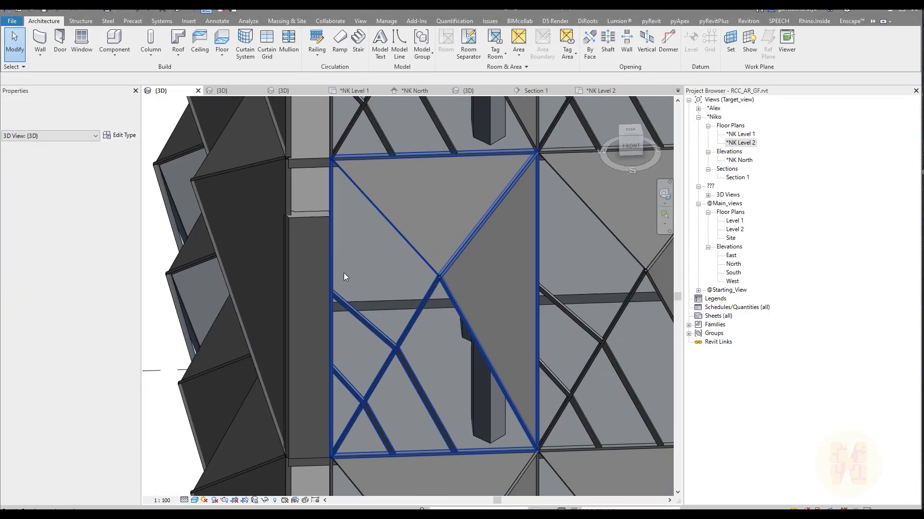
# Try to align the angled wall with the edge of the adjoining side facade panel.
pyautogui.scroll(4, 304, 207)
pyautogui.keyDown('shift'); pyautogui.moveTo(305, 209); pyautogui.dragTo(309, 229, button='middle'); pyautogui.keyUp('shift')
pyautogui.click(309, 230)
pyautogui.click(330, 242)
pyautogui.press('Escape')
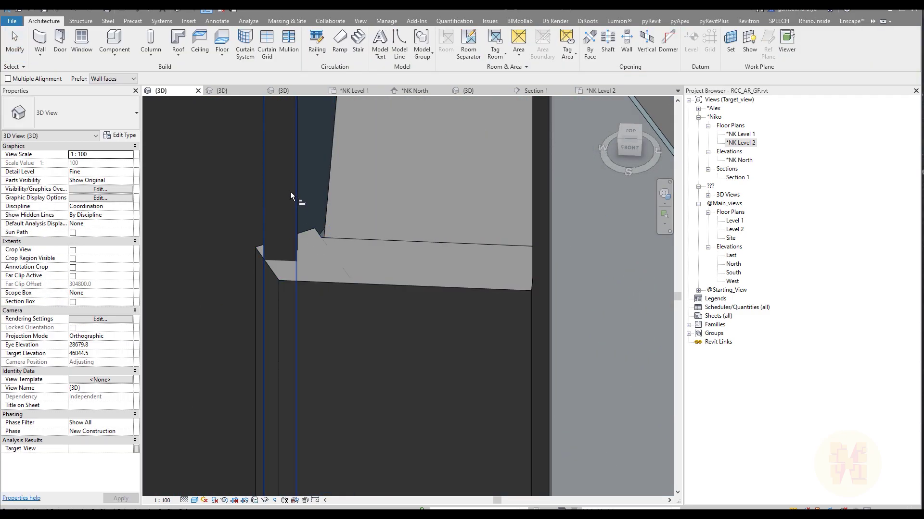
pyautogui.click(290, 193)
pyautogui.click(308, 233)
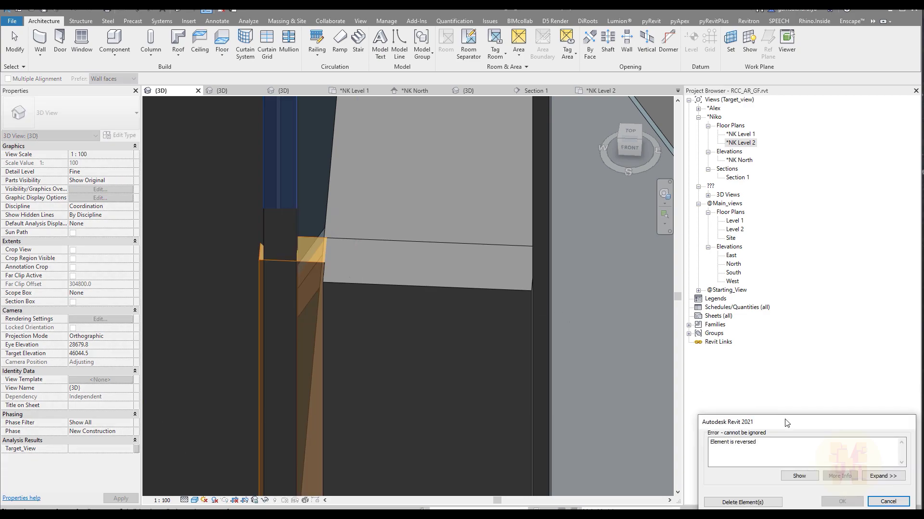
pyautogui.click(887, 502)
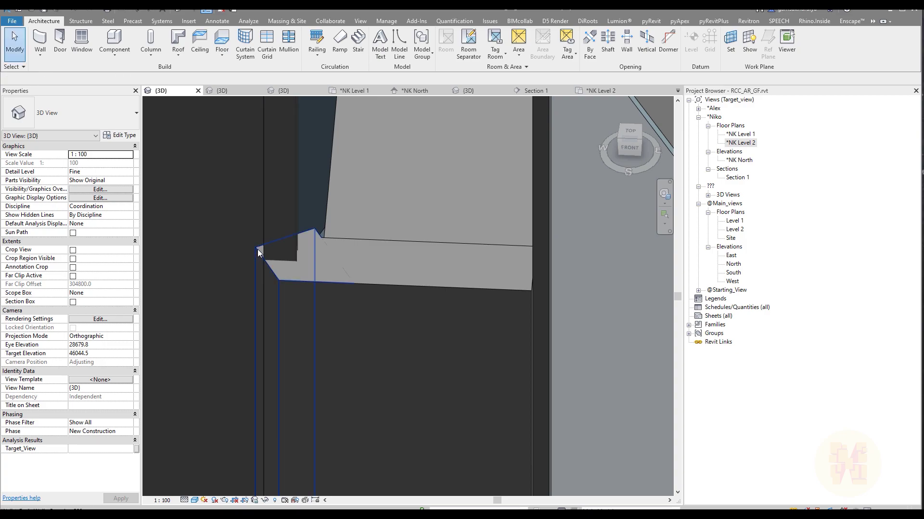
# Delete the angled wall at the corner and select the remaining 300 mm wall across the gap.
pyautogui.click(258, 249)
pyautogui.press('Delete')
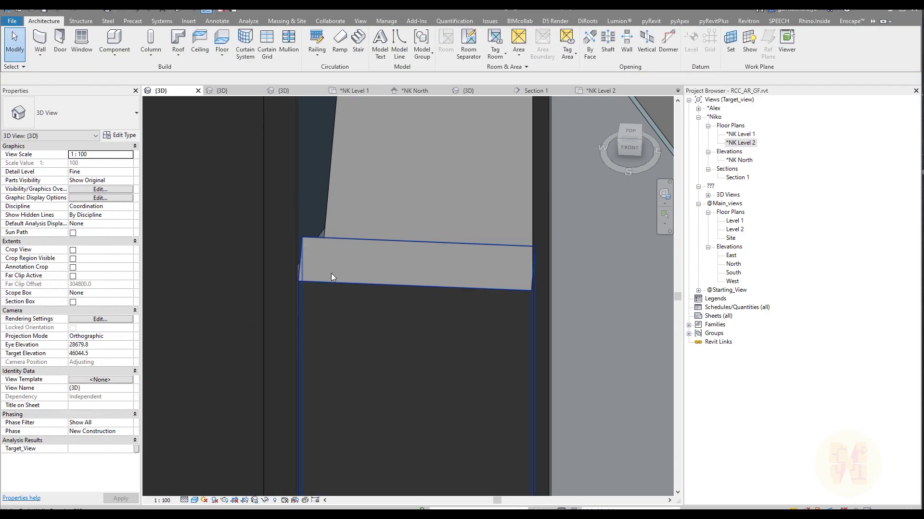
pyautogui.click(331, 274)
pyautogui.scroll(-2, 325, 280)
pyautogui.moveTo(383, 305); pyautogui.dragTo(406, 190, button='middle')
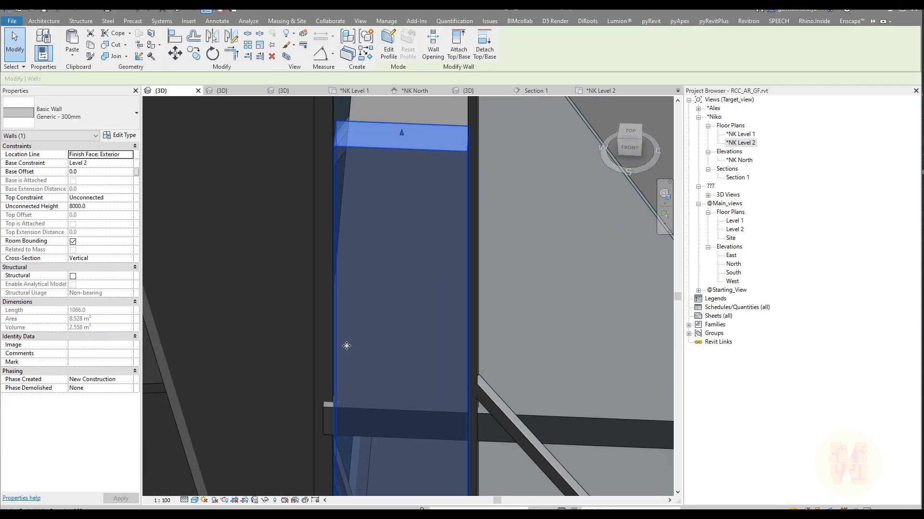
# Align the end of the remaining gap wall with the edge of the side facade panel.
pyautogui.press('Escape')
pyautogui.press('a')
pyautogui.press('l')
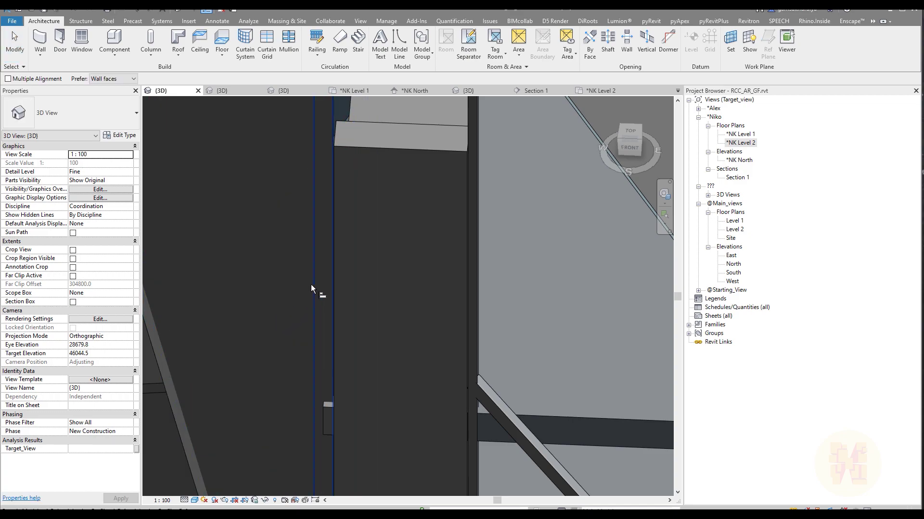
pyautogui.click(310, 284)
pyautogui.keyDown('shift'); pyautogui.moveTo(311, 284); pyautogui.dragTo(447, 149, button='middle'); pyautogui.keyUp('shift')
pyautogui.scroll(-3, 377, 291)
pyautogui.scroll(5, 448, 369)
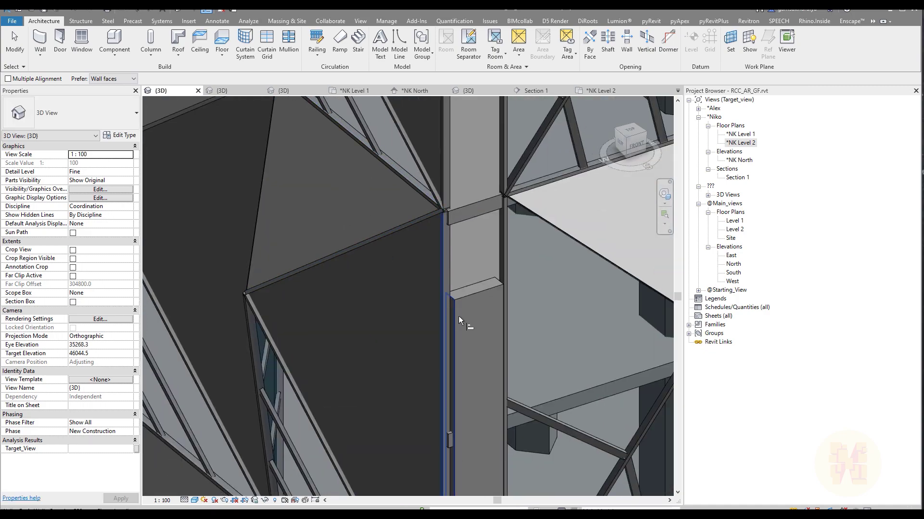
pyautogui.click(446, 304)
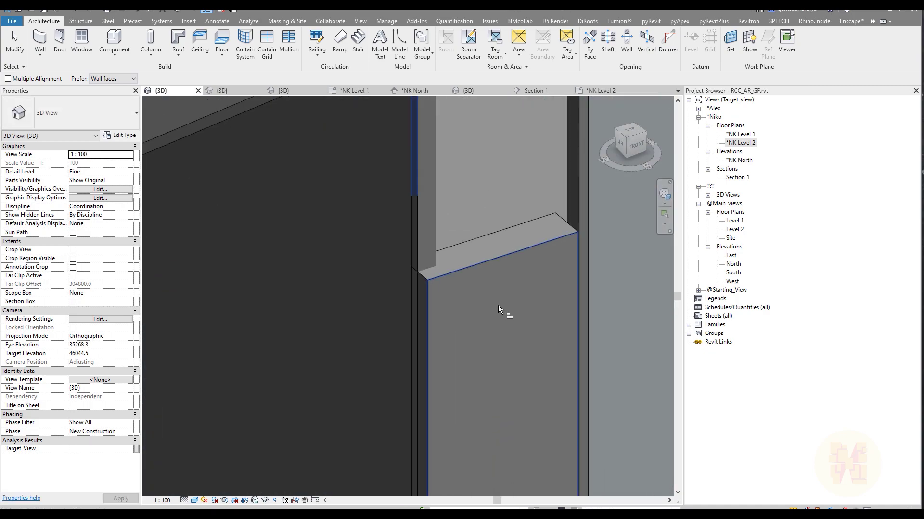
pyautogui.press('Escape')
# Set the top constraint of the corner gap wall to Up to level: Level 3.
pyautogui.scroll(-5, 502, 249)
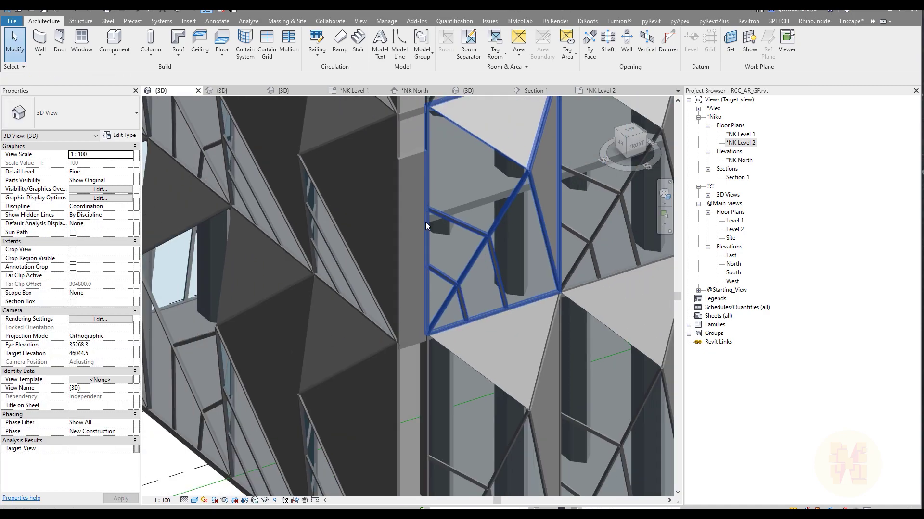
pyautogui.moveTo(433, 271); pyautogui.dragTo(409, 306, button='middle')
pyautogui.click(369, 231)
pyautogui.keyDown('shift'); pyautogui.moveTo(409, 306); pyautogui.dragTo(388, 265, button='middle'); pyautogui.keyUp('shift')
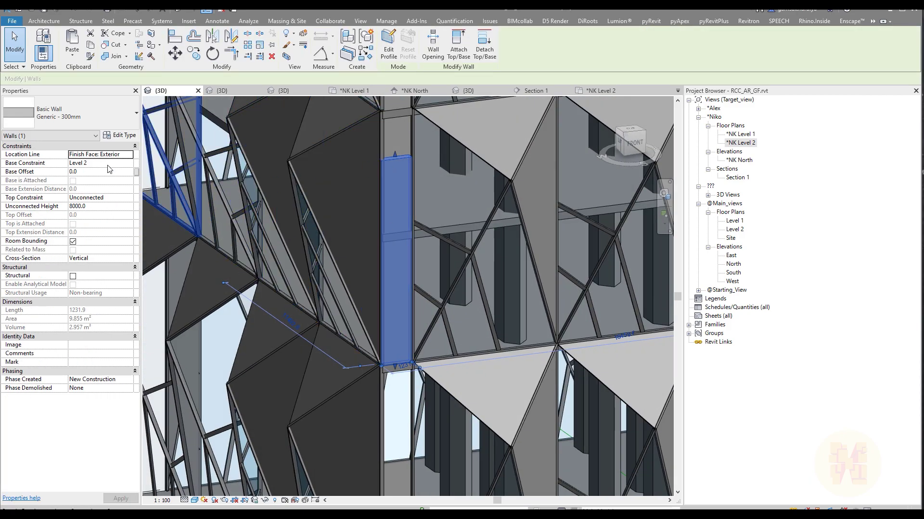
pyautogui.click(129, 198)
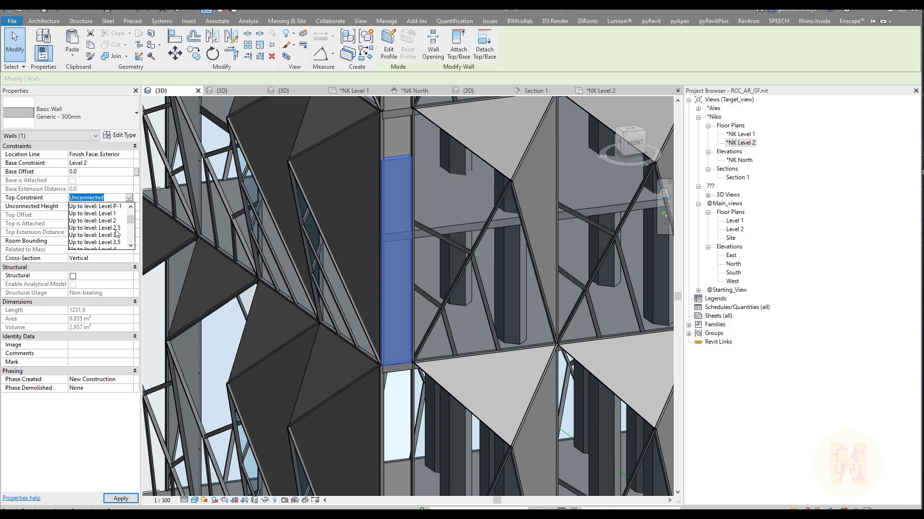
pyautogui.click(115, 238)
pyautogui.moveTo(400, 247); pyautogui.dragTo(406, 279, button='middle')
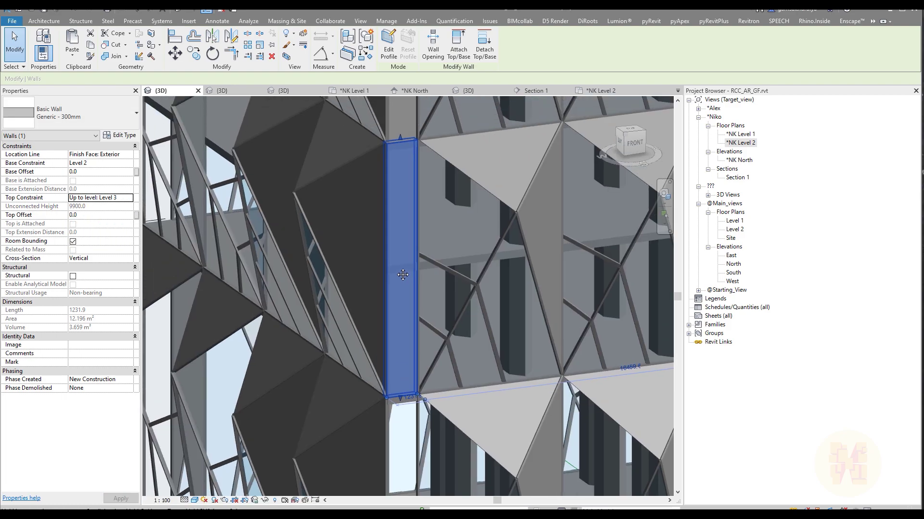
# Give the corner gap wall a top offset of -300 and inspect its upper end at the corner.
pyautogui.click(95, 215)
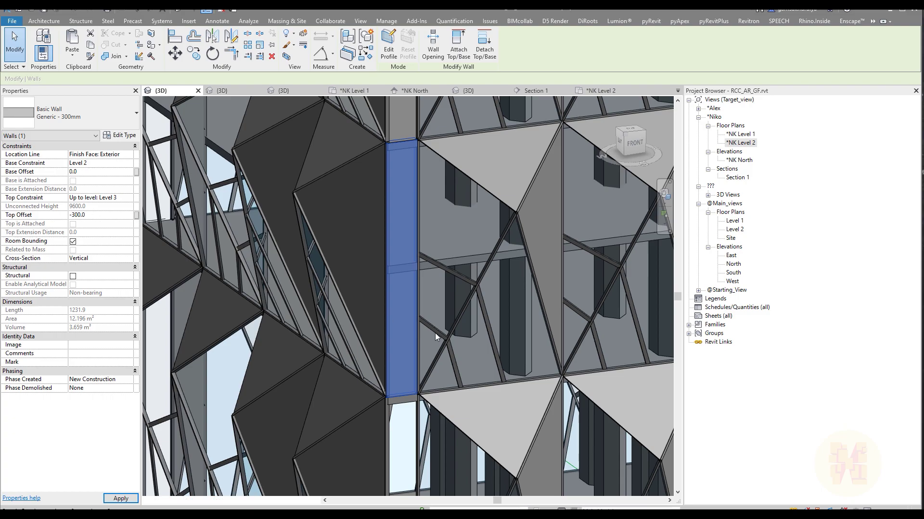
pyautogui.press('Escape')
pyautogui.keyDown('shift'); pyautogui.moveTo(499, 323); pyautogui.dragTo(404, 194, button='middle'); pyautogui.keyUp('shift')
pyautogui.scroll(2, 401, 160)
pyautogui.keyDown('shift'); pyautogui.moveTo(404, 193); pyautogui.dragTo(435, 343, button='middle'); pyautogui.keyUp('shift')
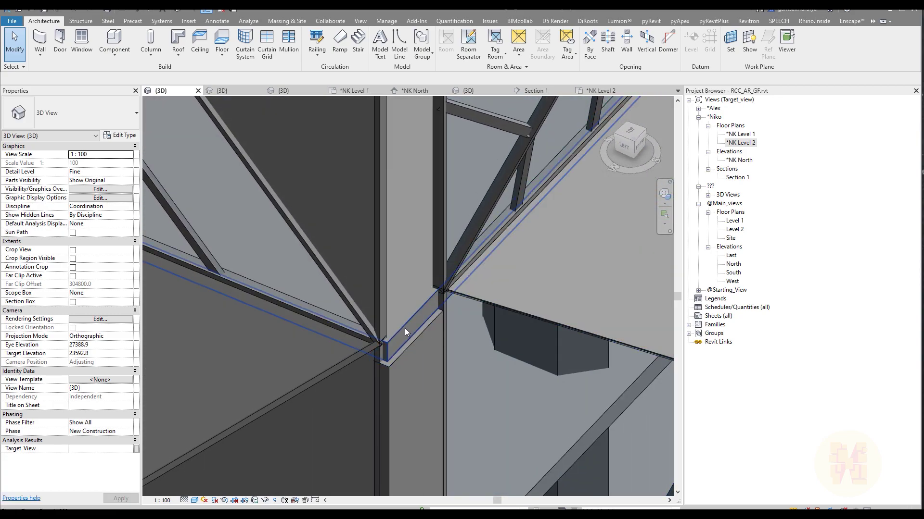
# Set the corner gap wall's top offset to 0.0.
pyautogui.click(412, 353)
pyautogui.click(116, 218)
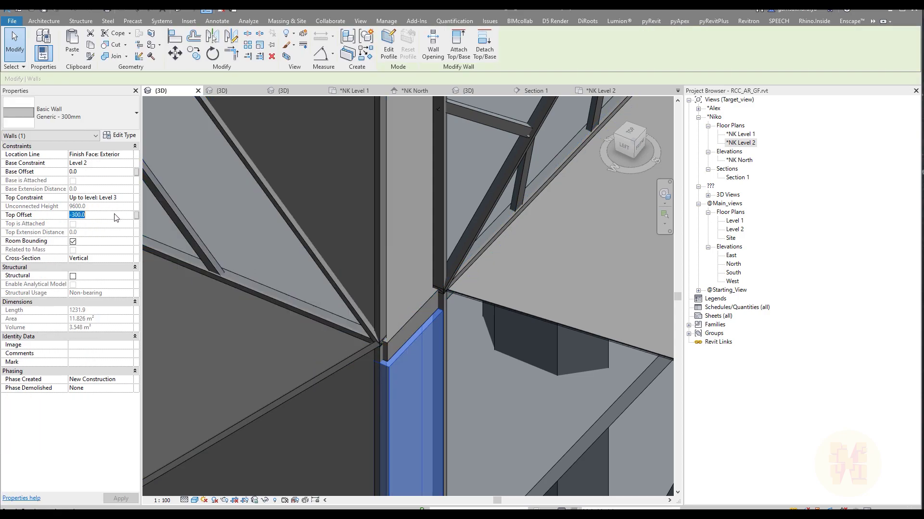
pyautogui.write('0.0')
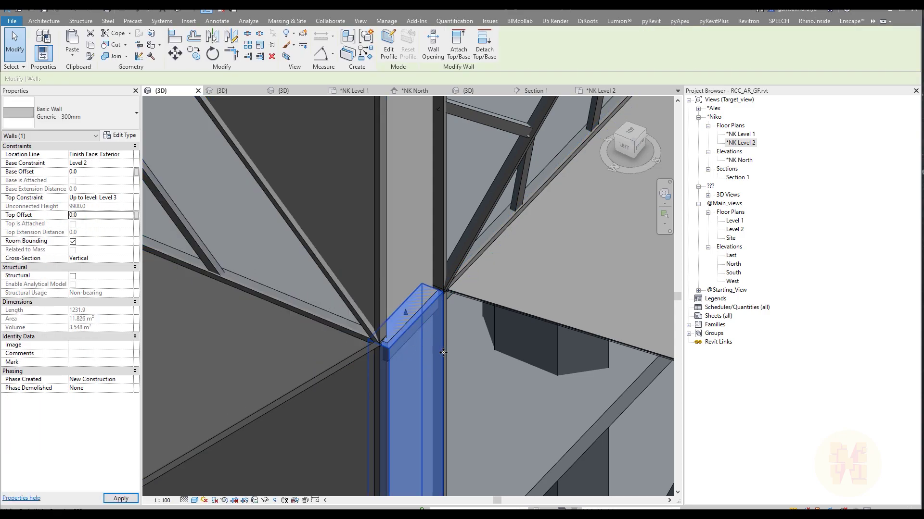
pyautogui.press('Escape')
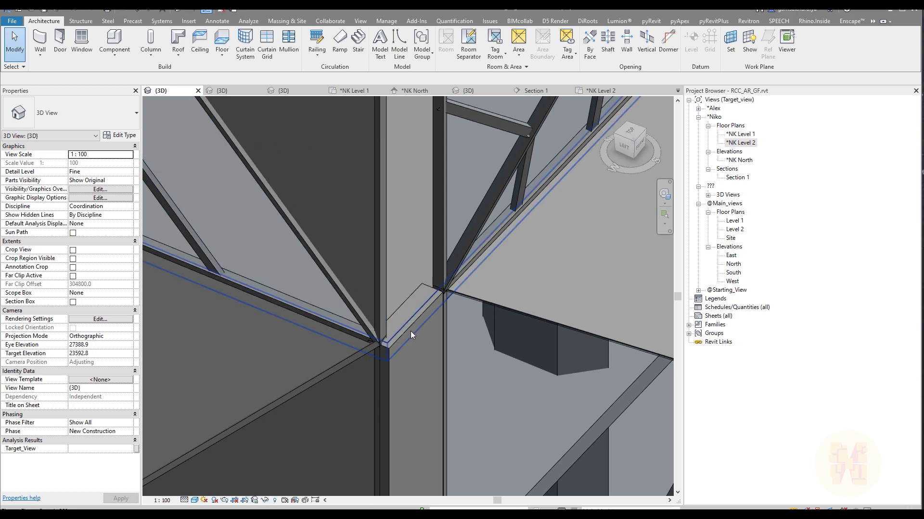
# Join the corner gap wall's geometry with the floor slabs it meets.
pyautogui.click(415, 363)
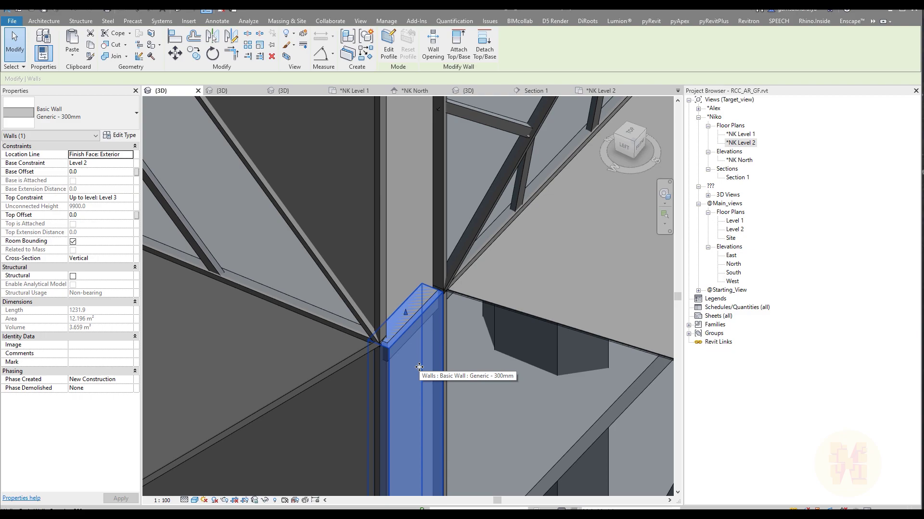
pyautogui.click(115, 57)
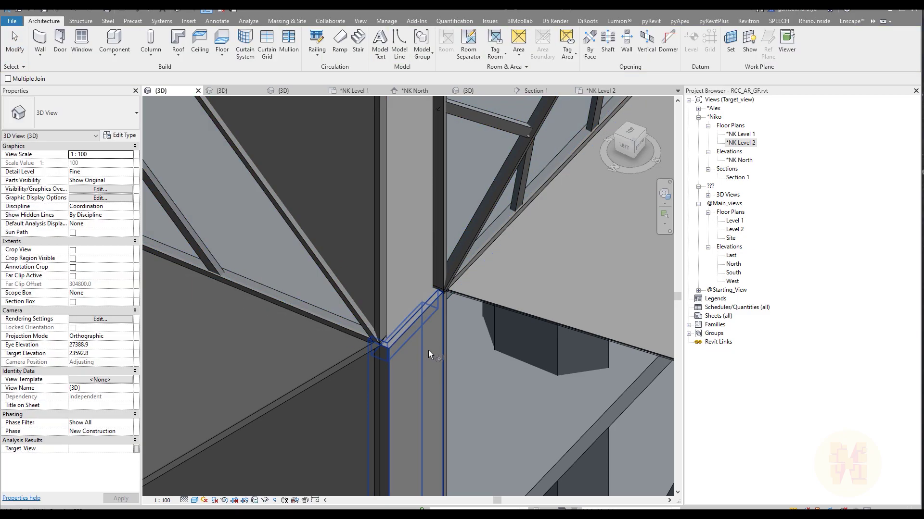
pyautogui.keyDown('shift'); pyautogui.moveTo(381, 344); pyautogui.dragTo(408, 180, button='middle'); pyautogui.keyUp('shift')
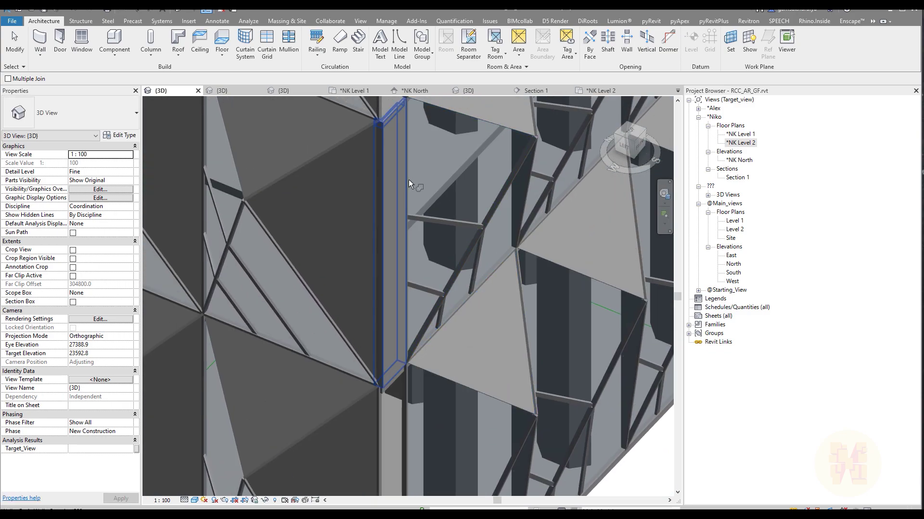
pyautogui.scroll(3, 408, 180)
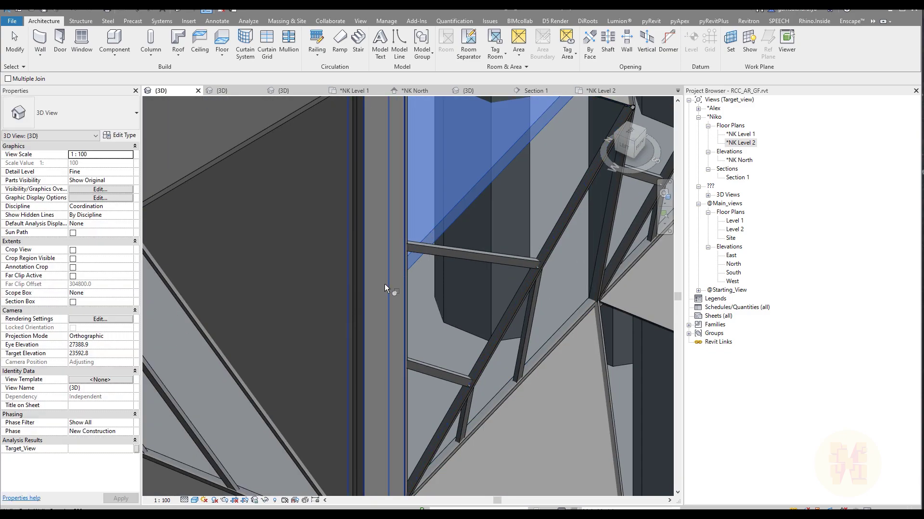
pyautogui.scroll(-3, 413, 302)
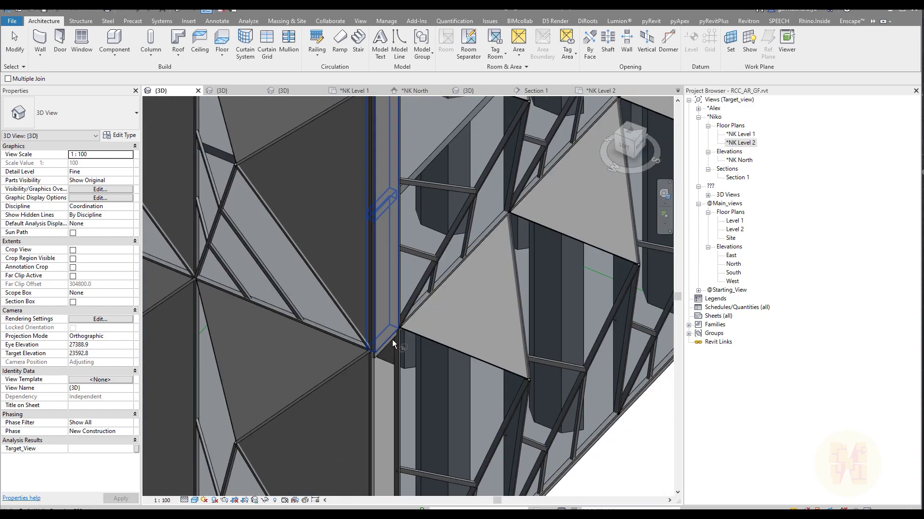
pyautogui.scroll(5, 392, 340)
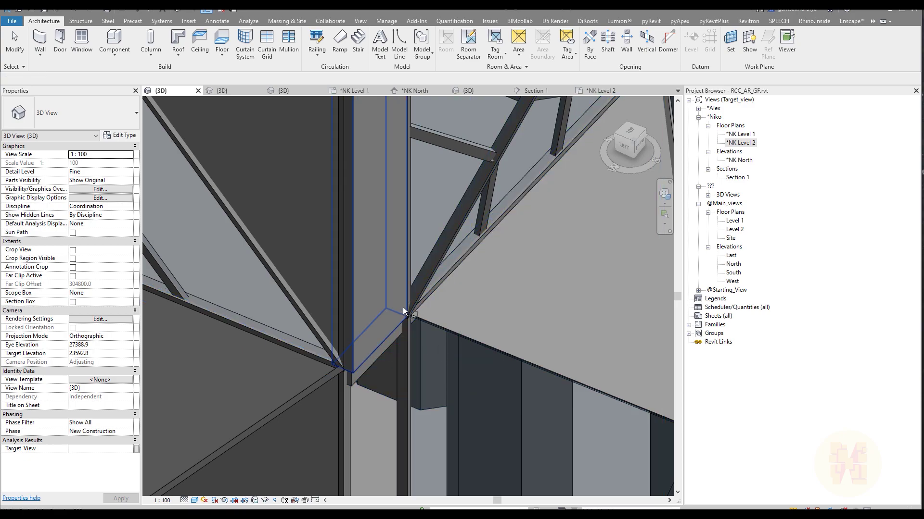
# Select the corner gap wall and set its base constraint to Level 1.
pyautogui.click(382, 322)
pyautogui.scroll(-6, 383, 292)
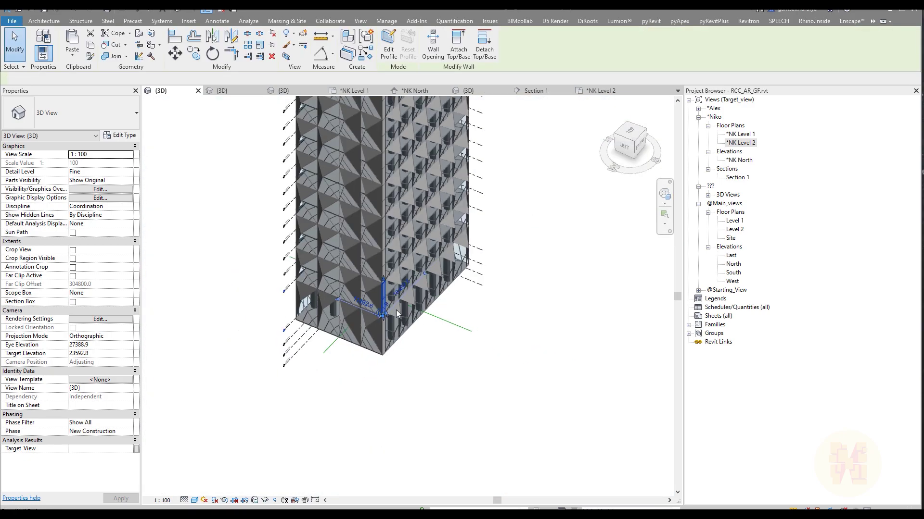
pyautogui.scroll(8, 383, 292)
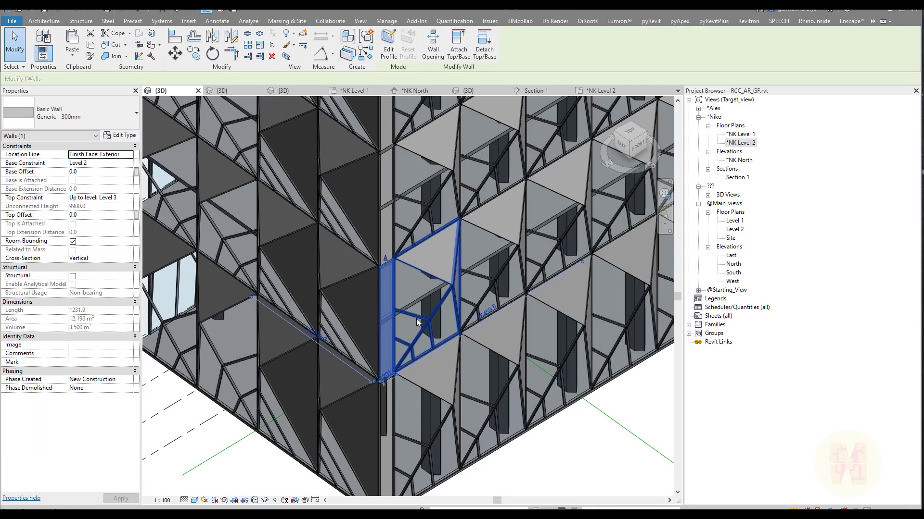
pyautogui.moveTo(412, 315)
pyautogui.keyDown('shift'); pyautogui.mouseDown(button='middle')
pyautogui.moveTo(413, 280)
pyautogui.moveTo(387, 263)
pyautogui.moveTo(394, 215)
pyautogui.moveTo(396, 445)
pyautogui.mouseUp(button='middle'); pyautogui.keyUp('shift')
pyautogui.moveTo(396, 244); pyautogui.dragTo(384, 395, button='middle')
pyautogui.moveTo(410, 310)
pyautogui.mouseDown(button='middle')
pyautogui.moveTo(408, 412)
pyautogui.moveTo(380, 343)
pyautogui.mouseUp(button='middle')
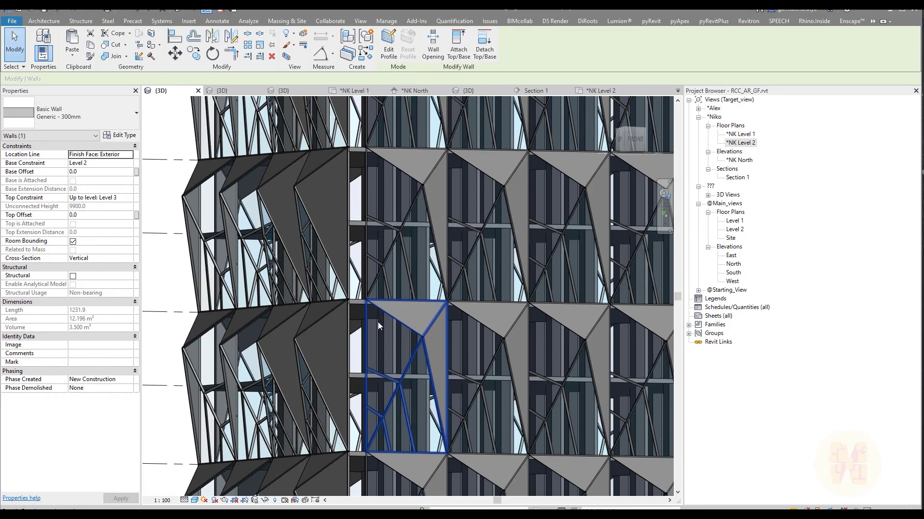
pyautogui.moveTo(375, 278); pyautogui.dragTo(378, 393, button='middle')
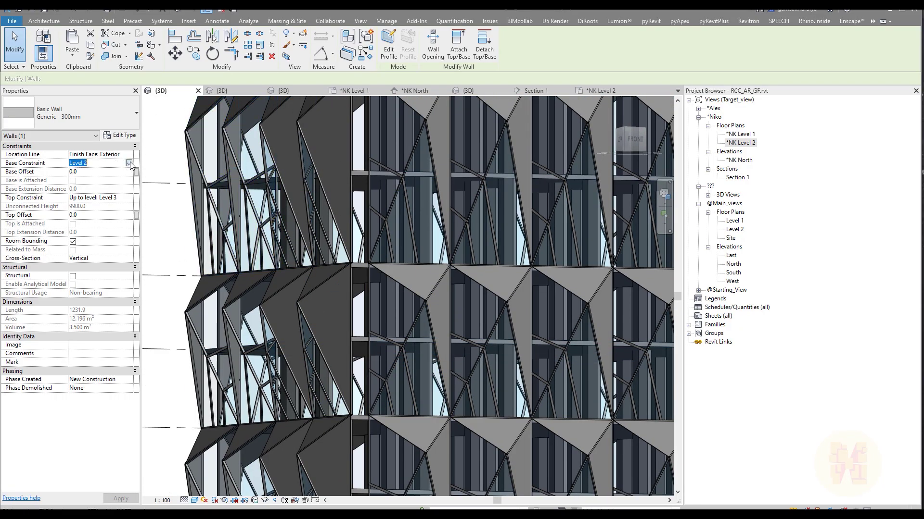
pyautogui.click(129, 163)
pyautogui.click(103, 193)
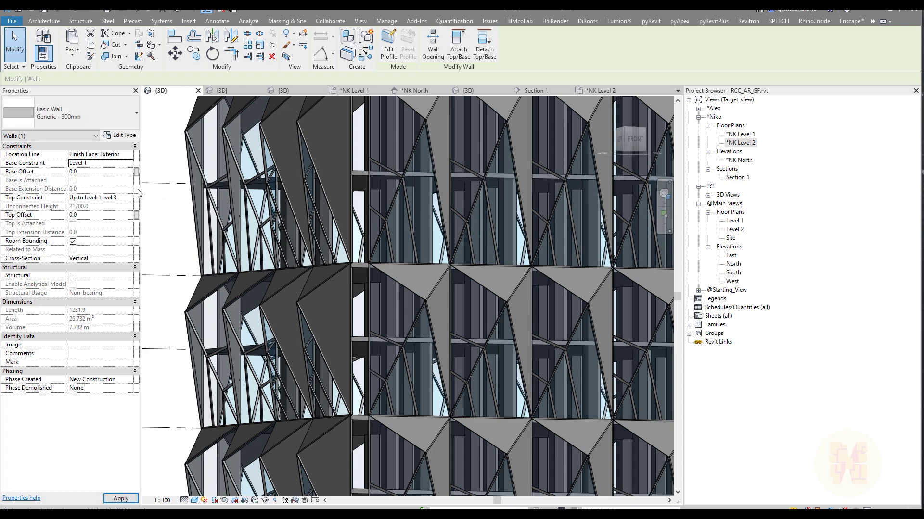
# Set the corner gap wall's top constraint to Up to level: ROOF.
pyautogui.click(129, 198)
pyautogui.scroll(-3, 118, 231)
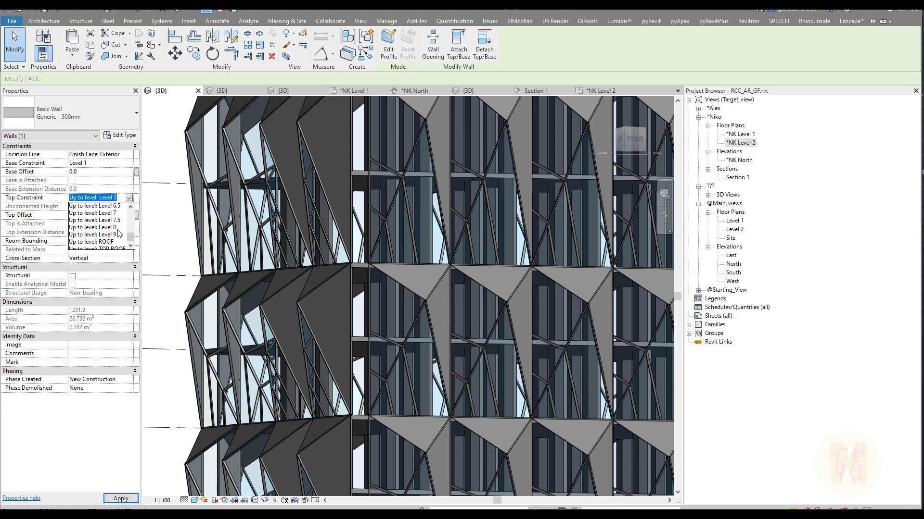
pyautogui.click(113, 235)
pyautogui.scroll(-5, 382, 293)
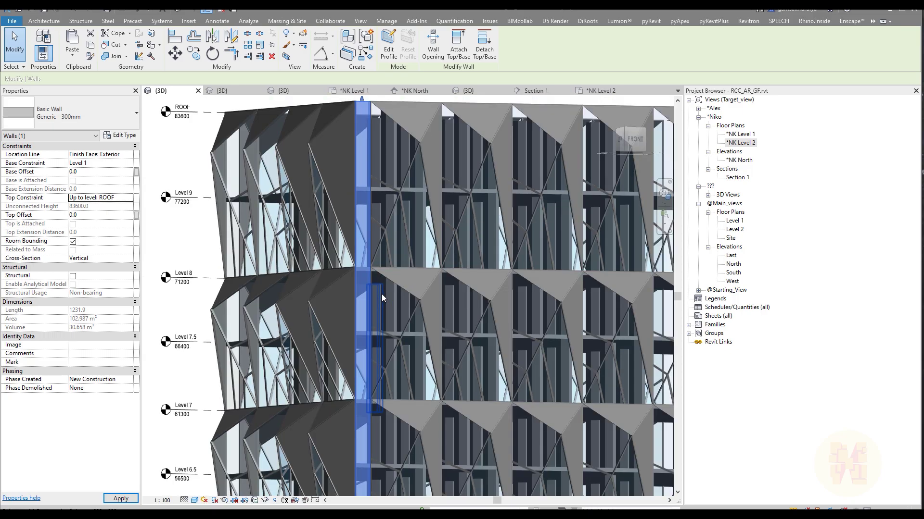
pyautogui.moveTo(402, 462); pyautogui.dragTo(406, 336, button='middle')
pyautogui.press('Escape')
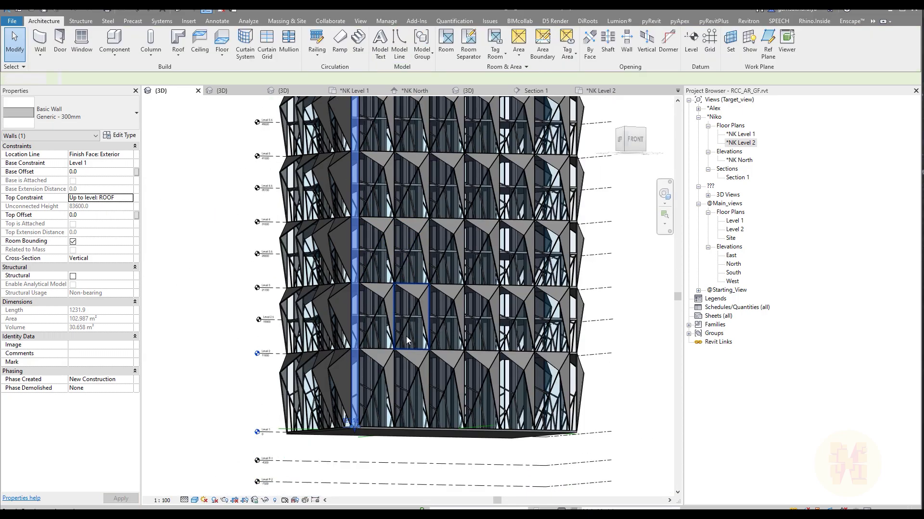
pyautogui.keyDown('shift'); pyautogui.moveTo(395, 258); pyautogui.dragTo(419, 490, button='middle'); pyautogui.keyUp('shift')
pyautogui.moveTo(387, 204); pyautogui.dragTo(411, 361, button='middle')
pyautogui.keyDown('shift'); pyautogui.moveTo(377, 227); pyautogui.dragTo(419, 228, button='middle'); pyautogui.keyUp('shift')
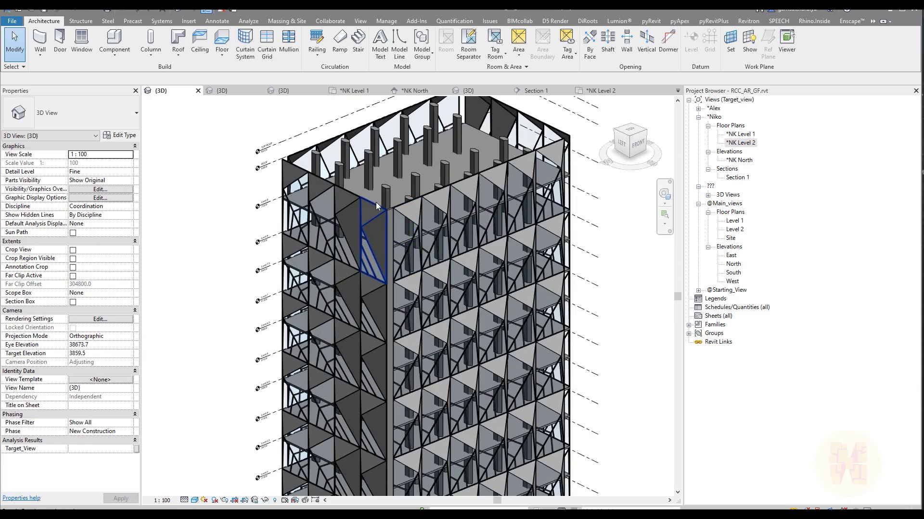
pyautogui.scroll(4, 392, 215)
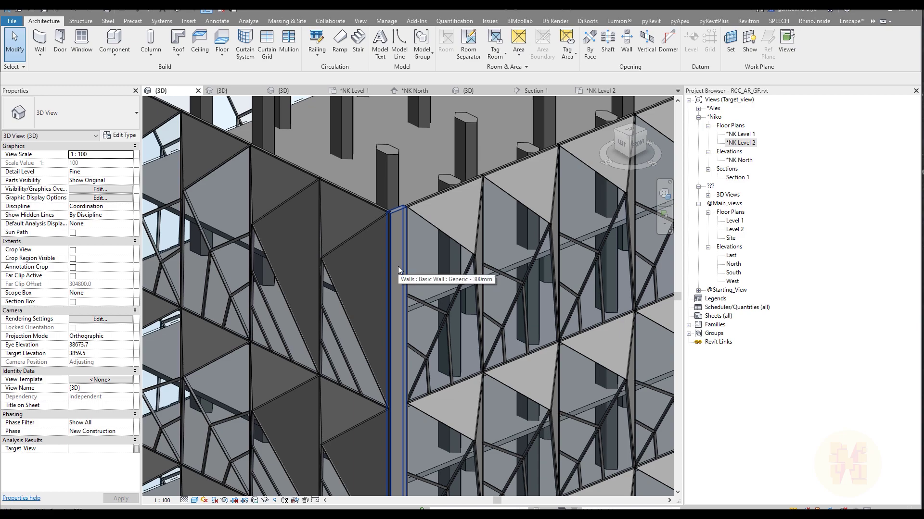
pyautogui.scroll(-10, 397, 266)
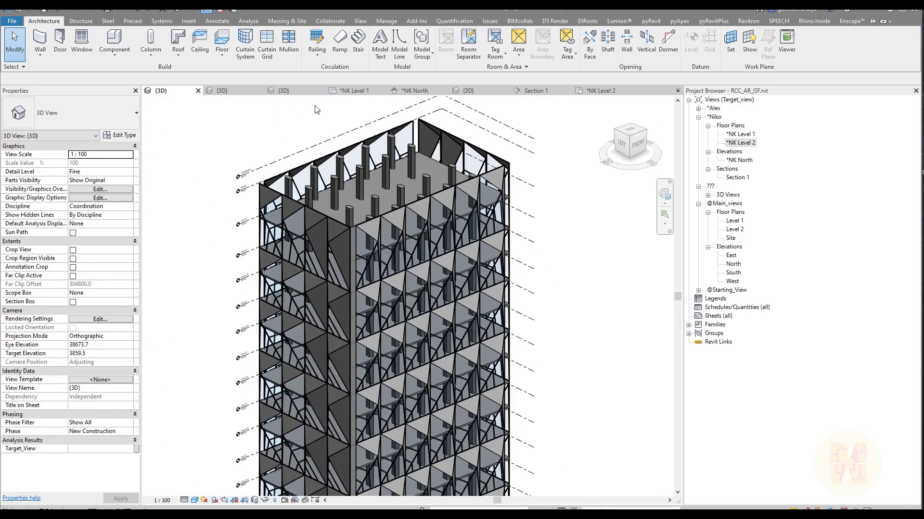
# Open the NK Level 2 floor plan and set its detail level to Fine.
pyautogui.doubleClick(742, 143)
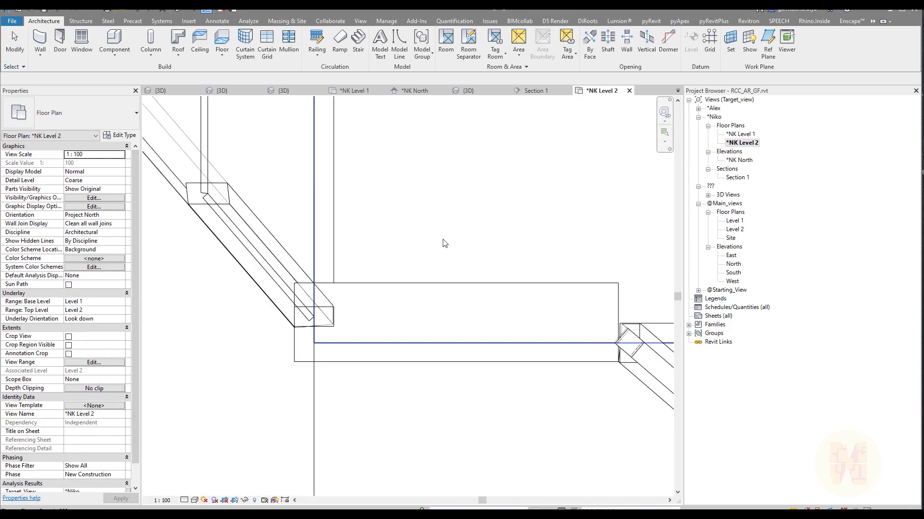
pyautogui.click(433, 314)
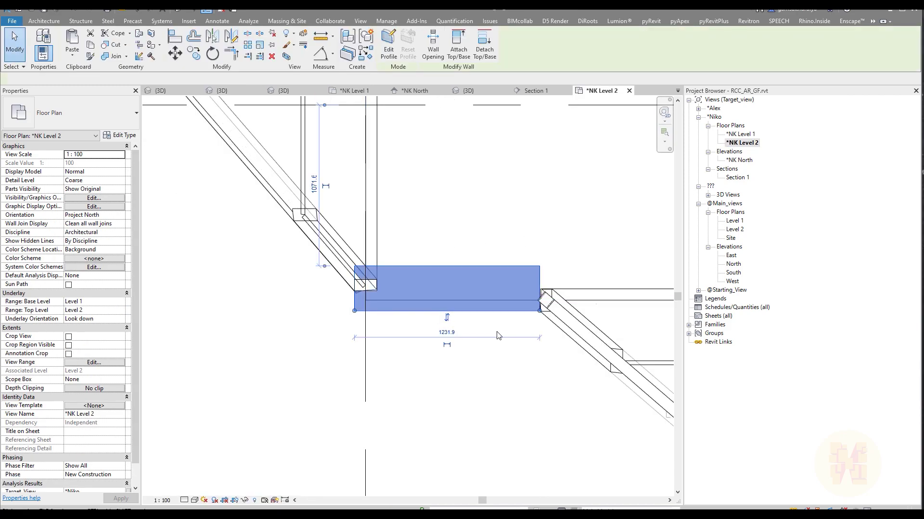
pyautogui.click(261, 468)
pyautogui.click(195, 501)
pyautogui.click(215, 461)
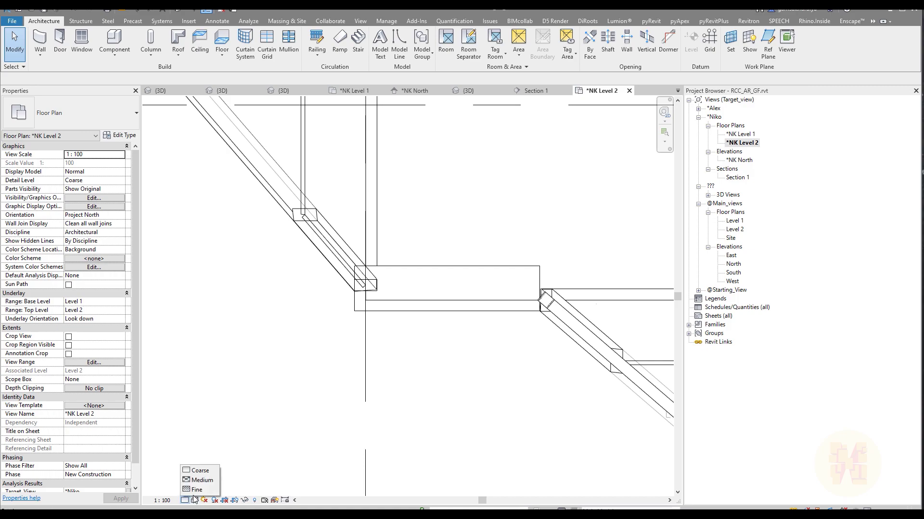
pyautogui.moveTo(443, 373); pyautogui.dragTo(346, 399, button='middle')
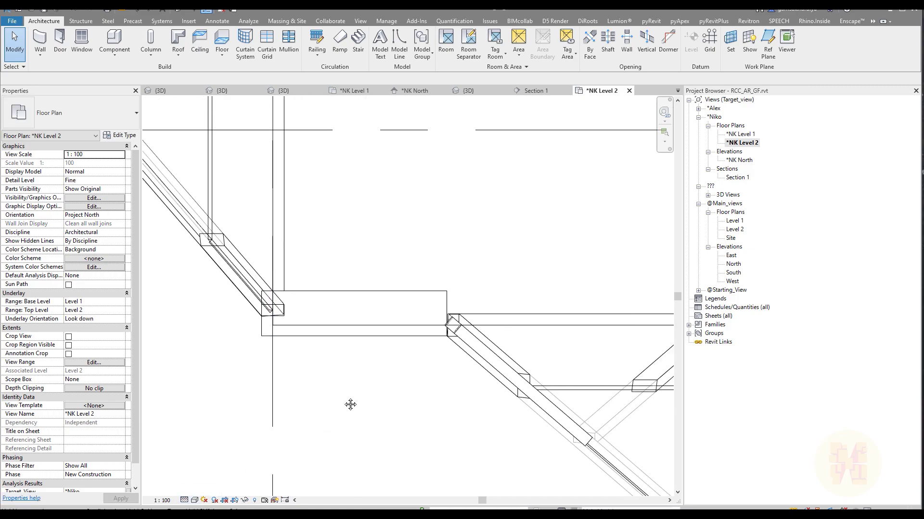
# Try a view scale of 1:500 with Thin Lines turned off to check the plan's line weights.
pyautogui.click(162, 501)
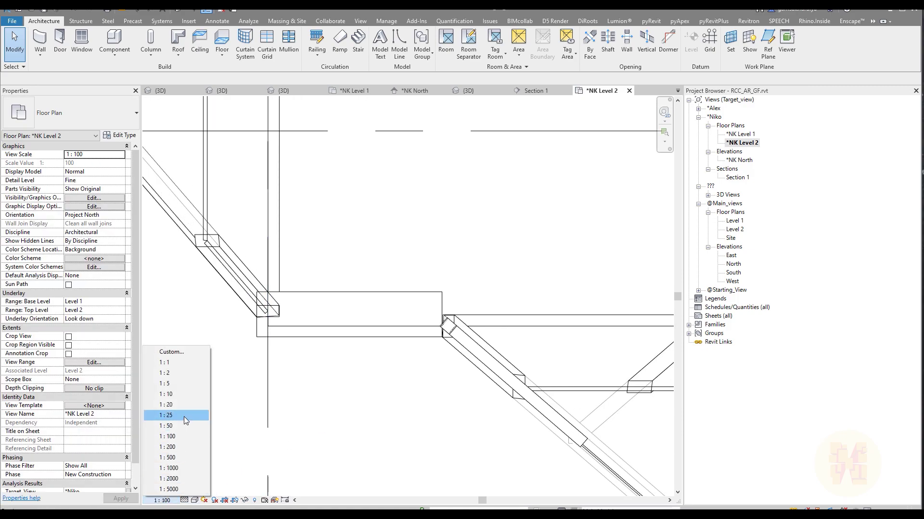
pyautogui.click(177, 457)
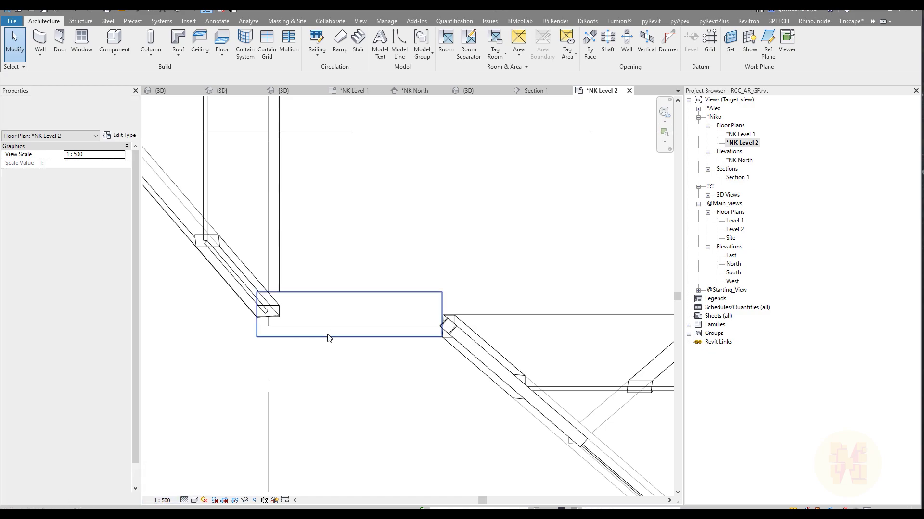
pyautogui.click(207, 10)
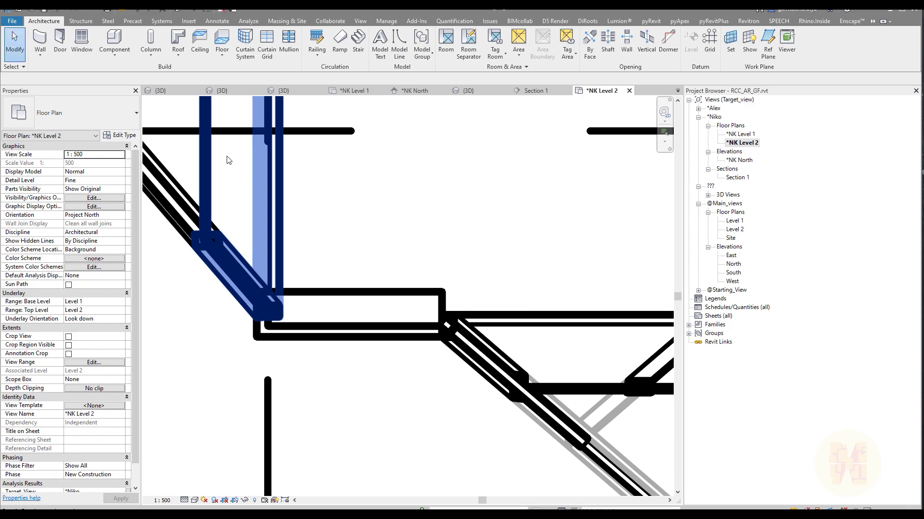
# Set the plan's view scale to 1:200 and turn Thin Lines back on.
pyautogui.click(167, 501)
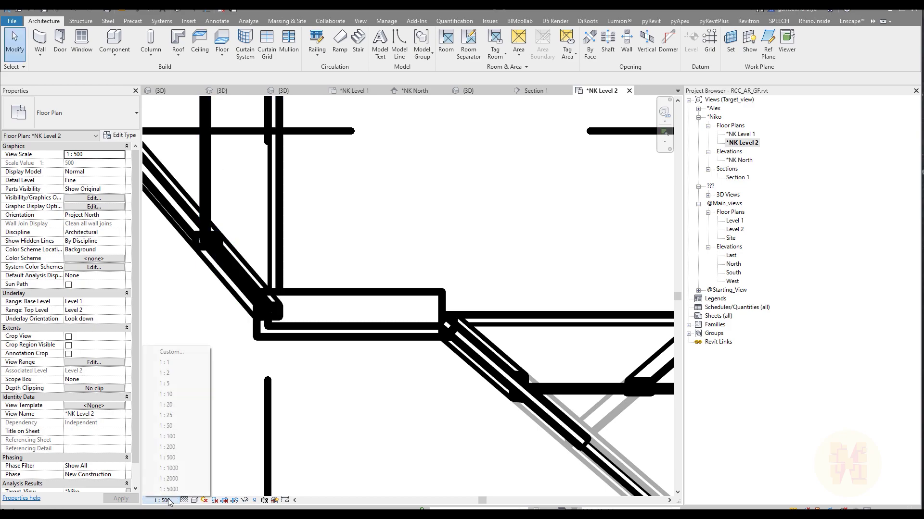
pyautogui.click(177, 447)
pyautogui.scroll(3, 332, 400)
pyautogui.scroll(-3, 332, 399)
pyautogui.scroll(6, 331, 391)
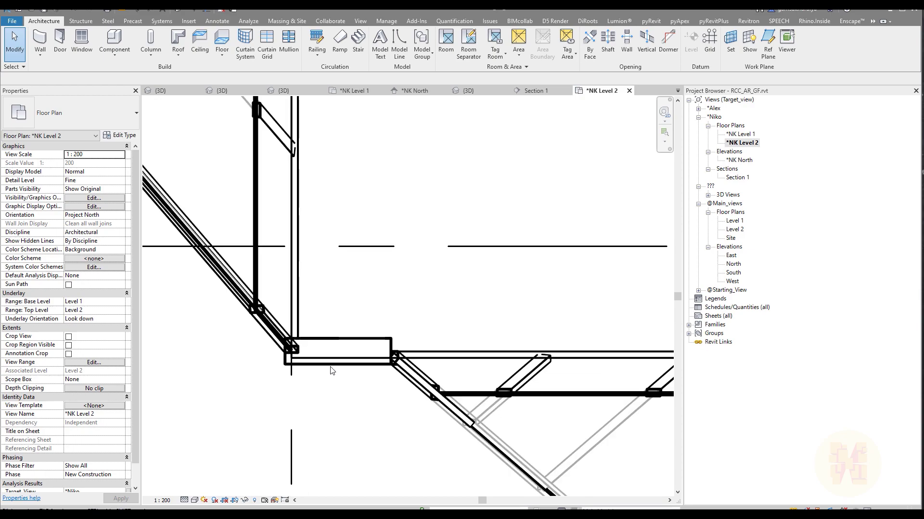
pyautogui.click(205, 11)
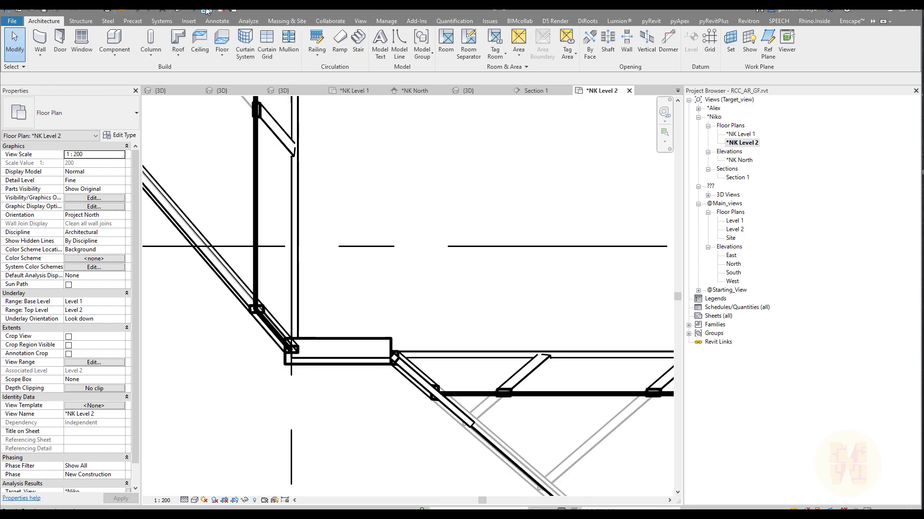
# Copy the corner gap wall along the same facade into the gap at the opposite corner.
pyautogui.click(349, 365)
pyautogui.press('c')
pyautogui.press('o')
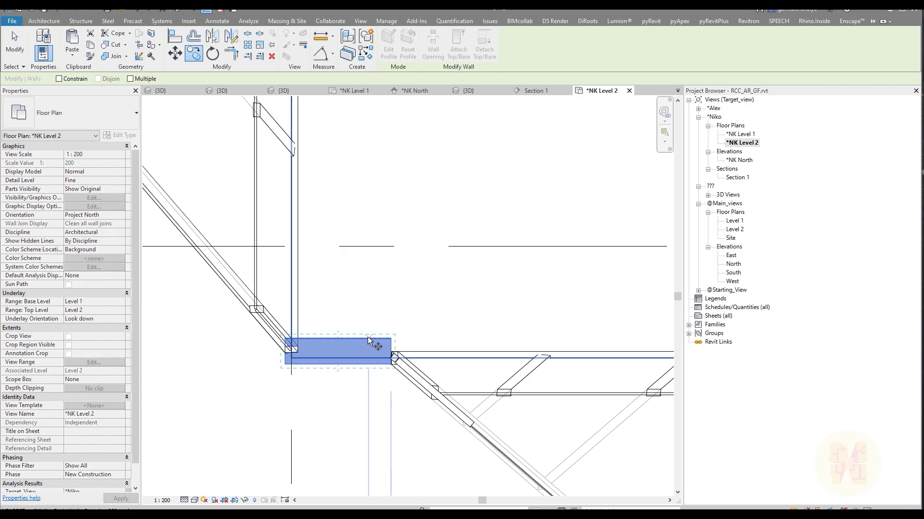
pyautogui.click(283, 337)
pyautogui.scroll(-2, 361, 313)
pyautogui.moveTo(646, 327); pyautogui.dragTo(391, 343, button='middle')
pyautogui.scroll(-5, 391, 342)
pyautogui.scroll(5, 425, 339)
pyautogui.scroll(3, 425, 339)
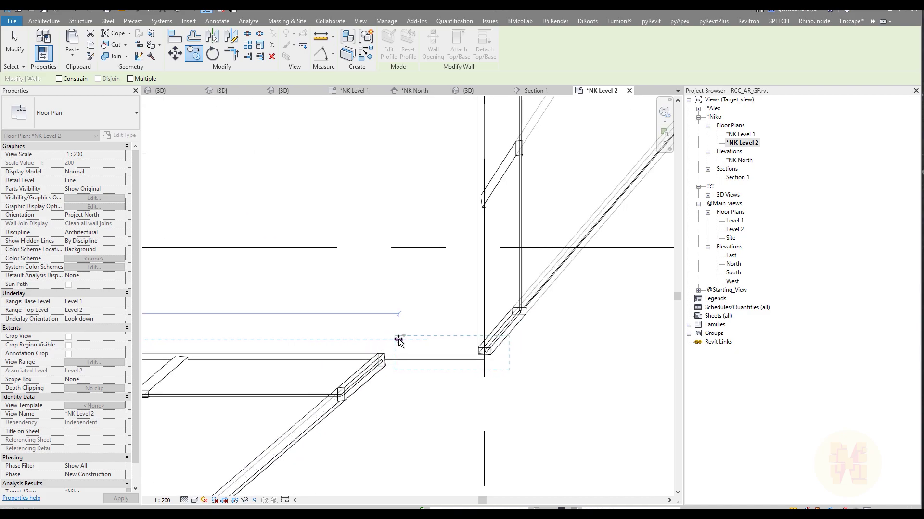
pyautogui.click(398, 340)
pyautogui.scroll(2, 403, 358)
pyautogui.press('Escape')
# Align the copied wall's inner end with the end of the last facade panel's frame.
pyautogui.press('a')
pyautogui.press('l')
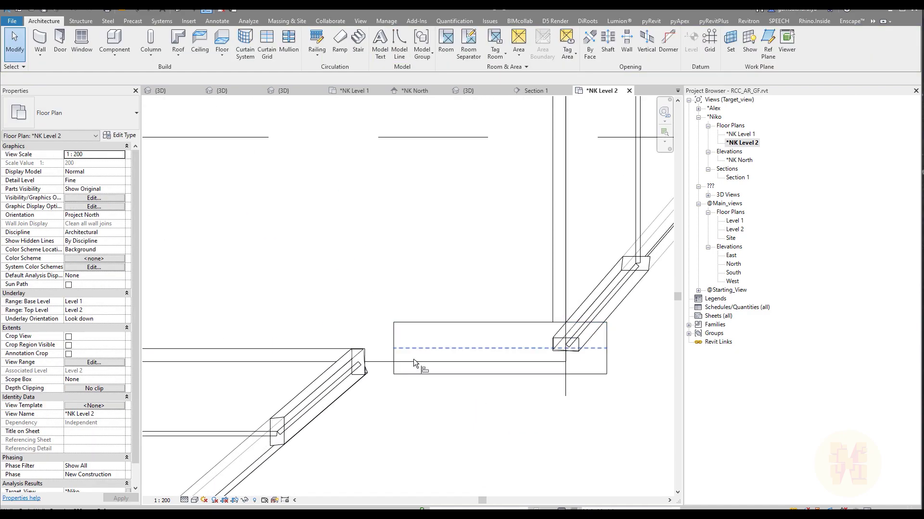
pyautogui.scroll(2, 404, 360)
pyautogui.press('a')
pyautogui.press('l')
pyautogui.click(339, 360)
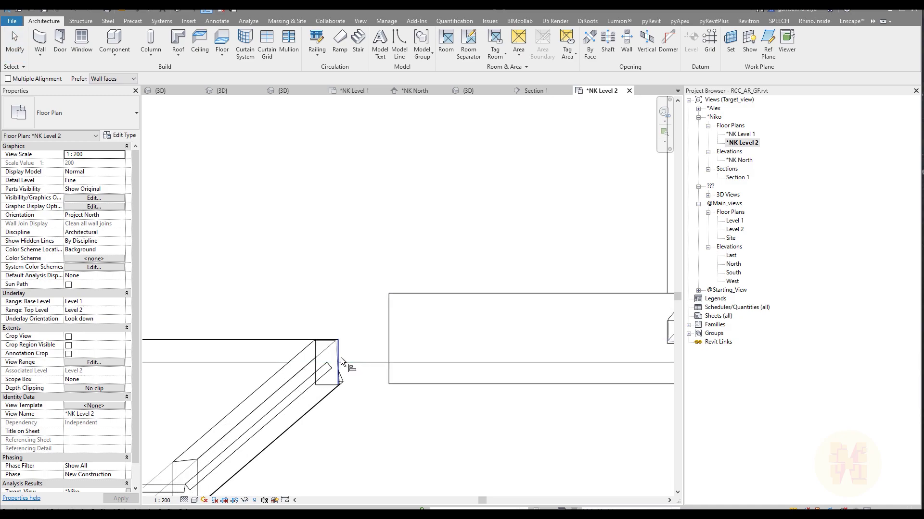
pyautogui.click(386, 341)
# Align the copied wall's outer end with the edge of the side facade's corner panel frame.
pyautogui.scroll(-2, 391, 338)
pyautogui.moveTo(401, 348); pyautogui.dragTo(219, 351, button='middle')
pyautogui.scroll(3, 425, 332)
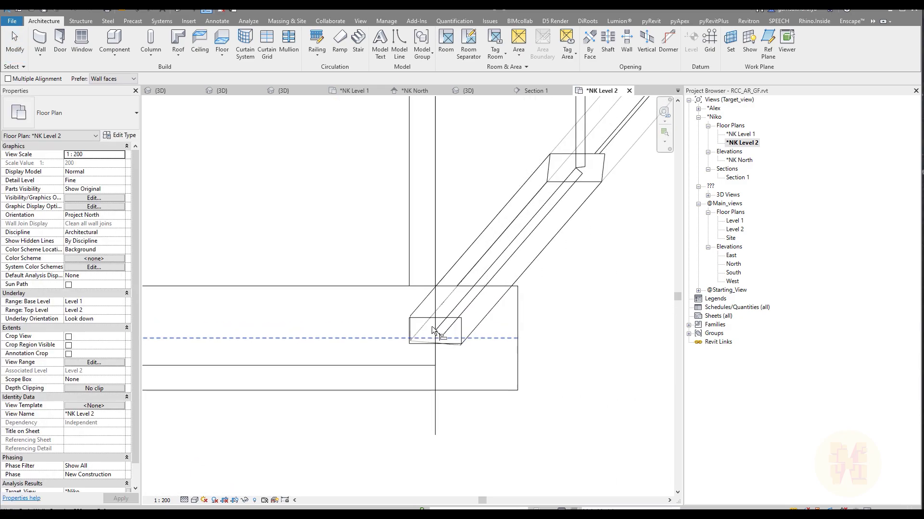
pyautogui.click(462, 333)
pyautogui.click(518, 335)
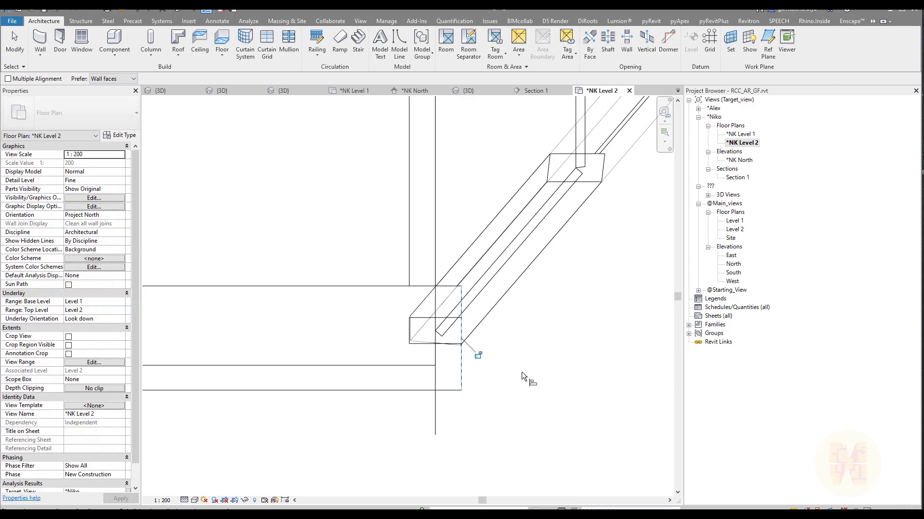
pyautogui.press('Escape')
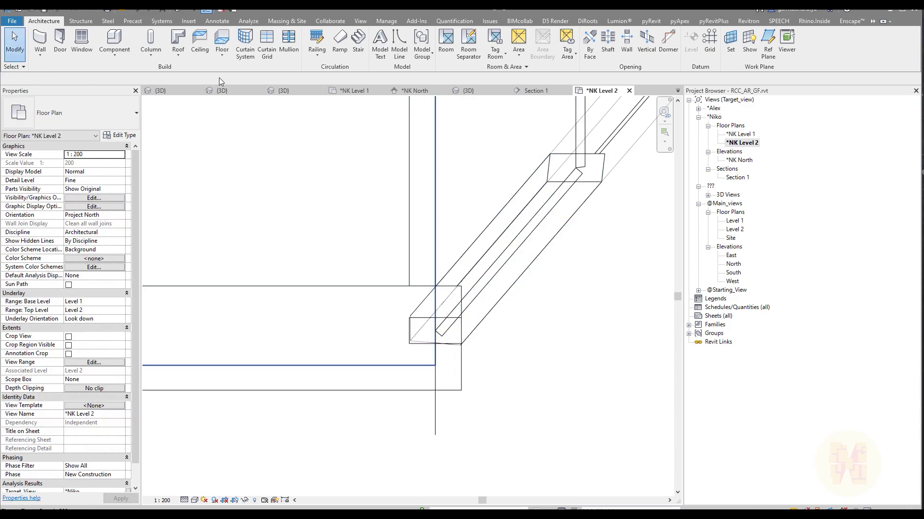
# Close the inactive views and inspect the copied corner wall's upper end at the roof in the 3D view.
pyautogui.click(185, 10)
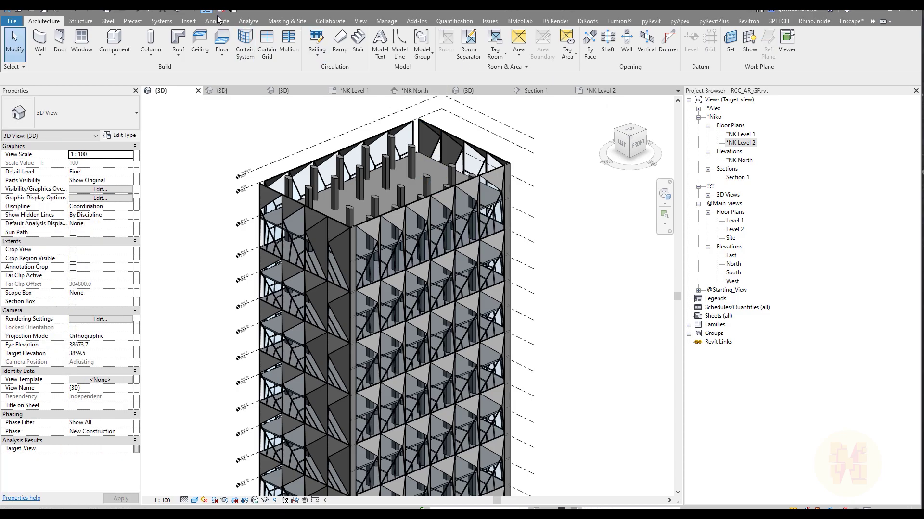
pyautogui.scroll(-1, 495, 187)
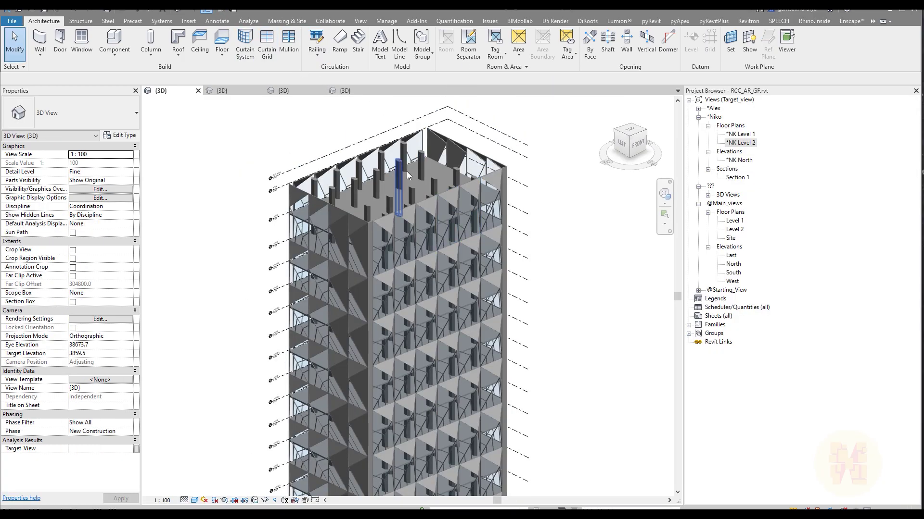
pyautogui.keyDown('shift'); pyautogui.moveTo(513, 207); pyautogui.dragTo(483, 210, button='middle'); pyautogui.keyUp('shift')
pyautogui.scroll(2, 565, 203)
pyautogui.scroll(2, 558, 208)
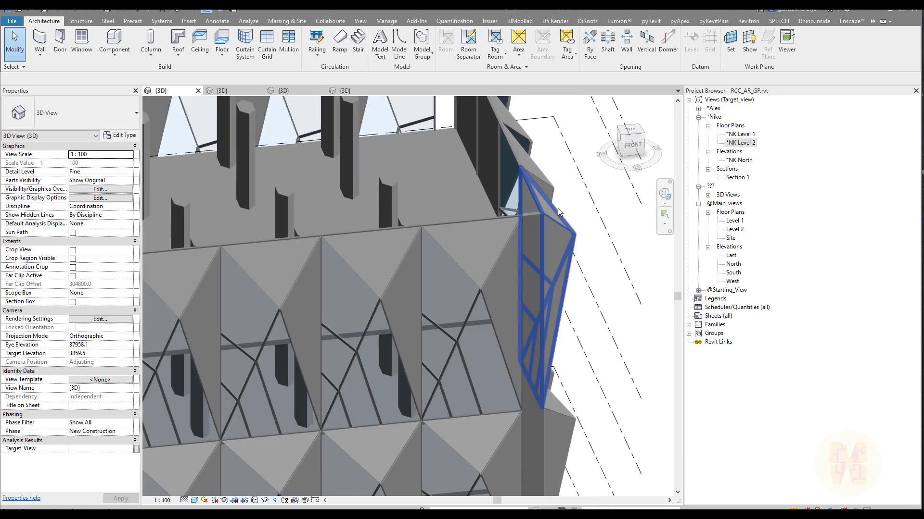
pyautogui.scroll(2, 530, 267)
pyautogui.scroll(2, 541, 208)
pyautogui.scroll(3, 434, 238)
pyautogui.scroll(-2, 493, 207)
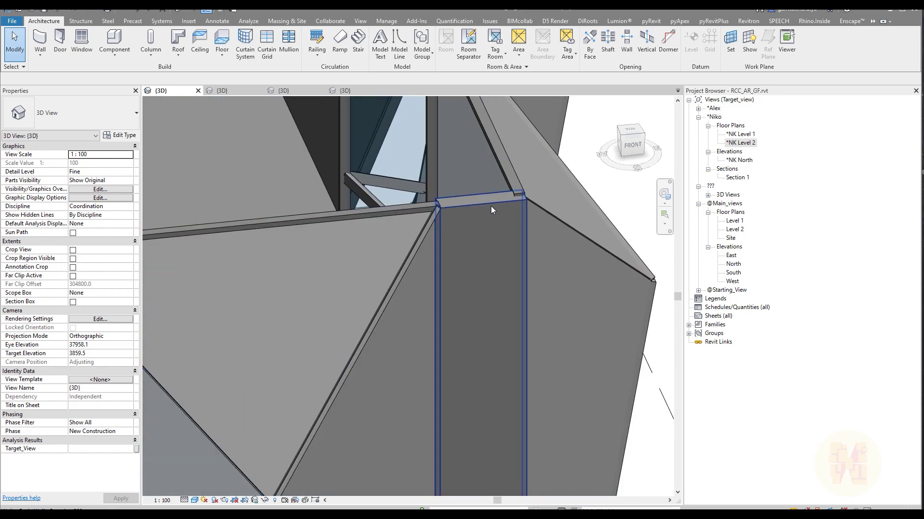
# Select both corner gap walls and mirror them about grid C in the NK Level 2 plan to fill the two opposite corners.
pyautogui.click(488, 205)
pyautogui.scroll(-5, 487, 205)
pyautogui.scroll(3, 497, 201)
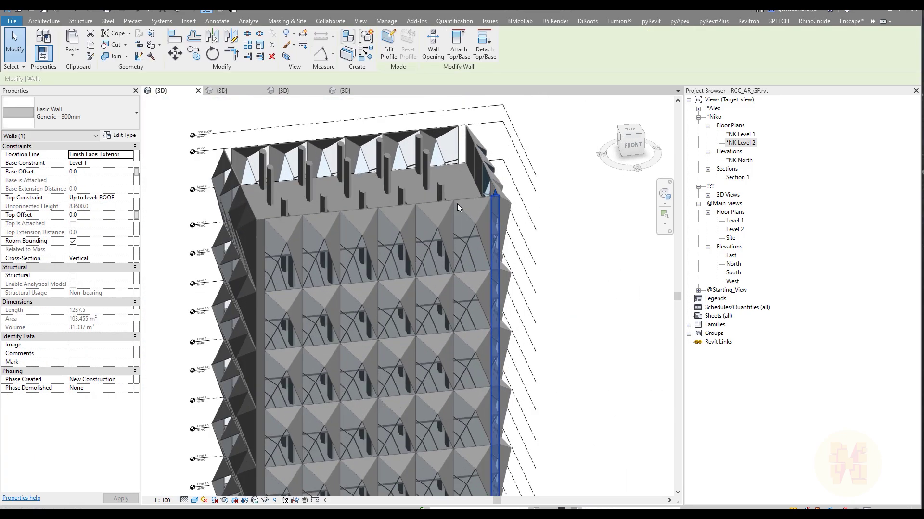
pyautogui.keyDown('ctrl'); pyautogui.click(261, 218); pyautogui.keyUp('ctrl')
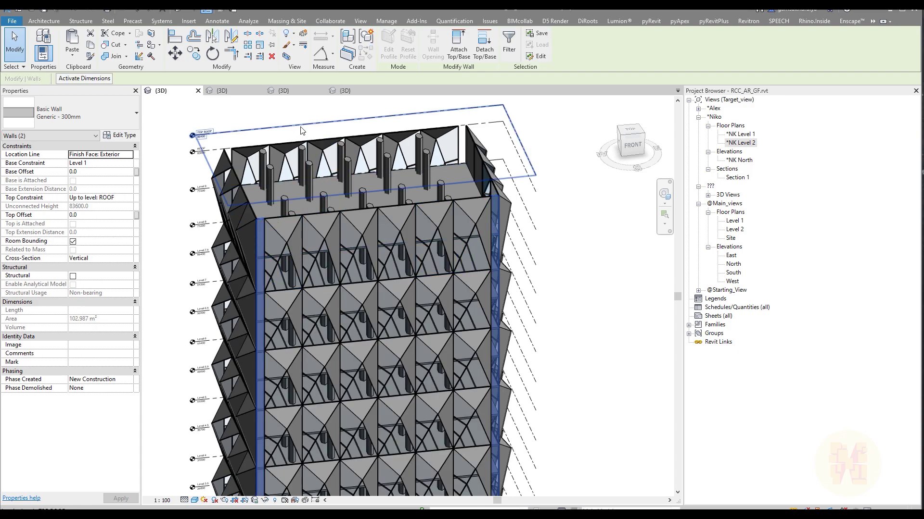
pyautogui.doubleClick(739, 143)
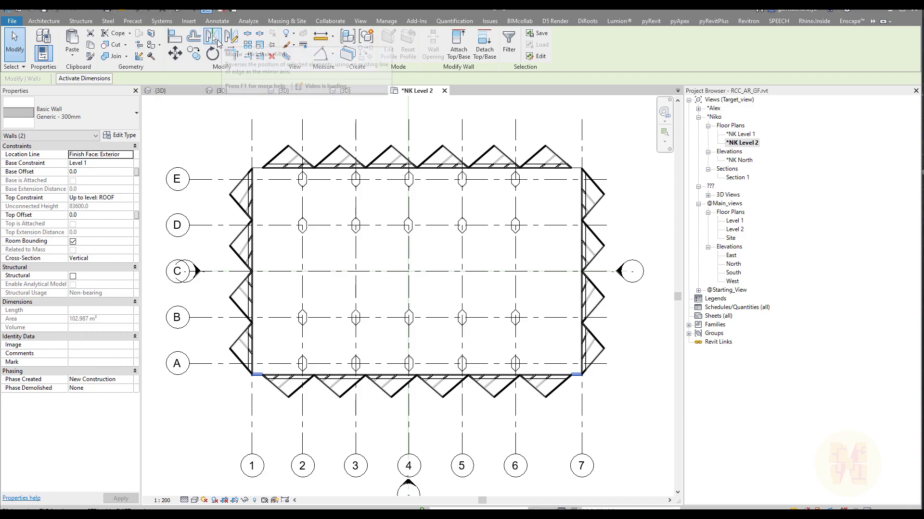
pyautogui.click(291, 294)
pyautogui.hotkey('ctrl', 'Left')
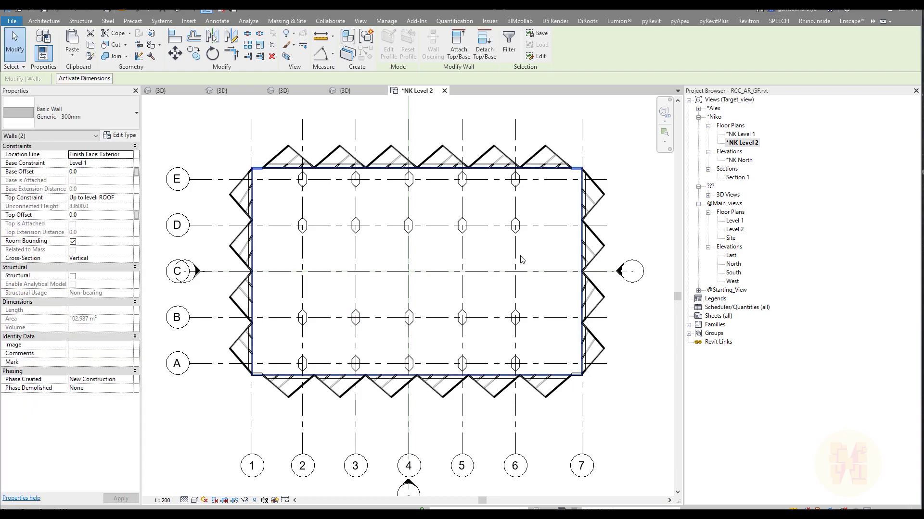
pyautogui.scroll(6, 563, 175)
pyautogui.scroll(-6, 563, 176)
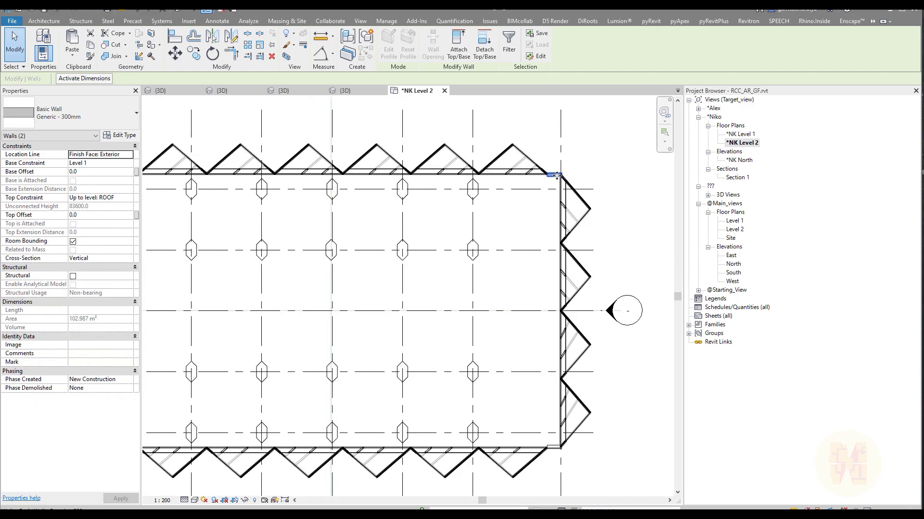
pyautogui.click(303, 282)
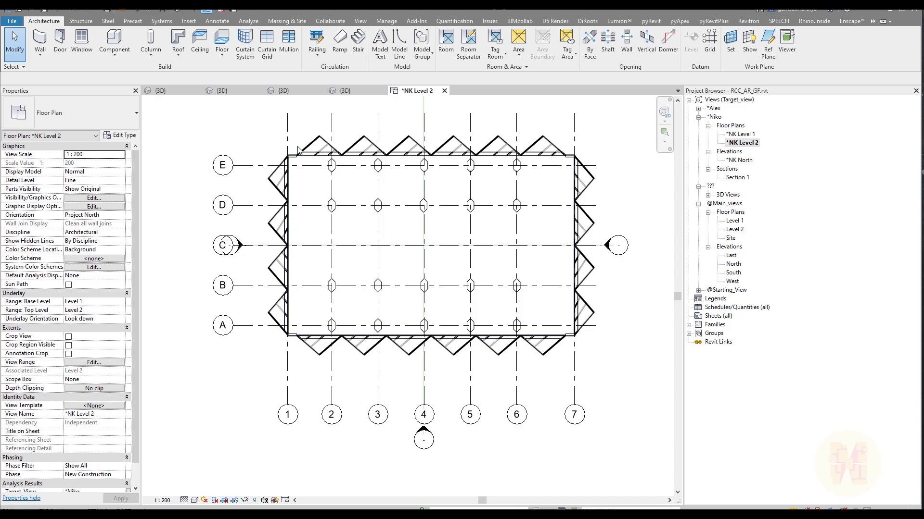
# Return to the 3D view and examine the gap-filling walls around the tower's corners down to the base.
pyautogui.click(178, 10)
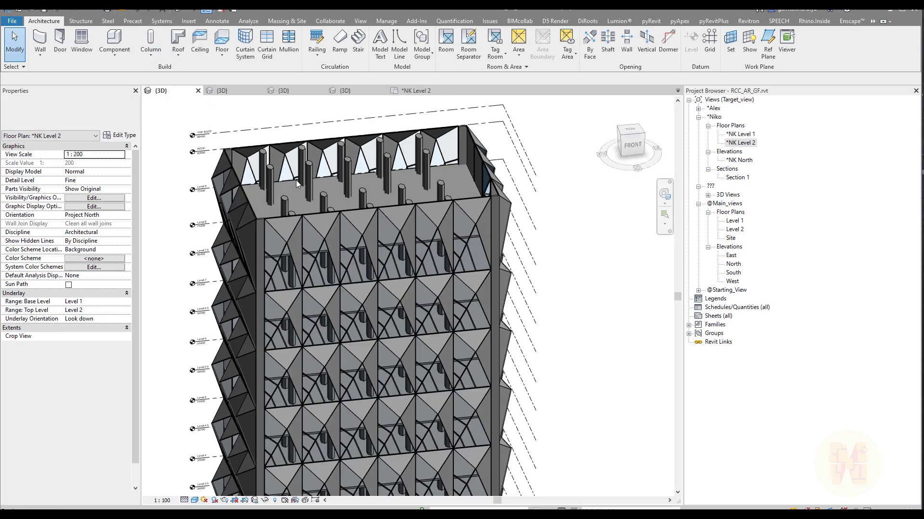
pyautogui.keyDown('shift'); pyautogui.moveTo(295, 244); pyautogui.dragTo(376, 233, button='middle'); pyautogui.keyUp('shift')
pyautogui.keyDown('shift'); pyautogui.moveTo(533, 269); pyautogui.dragTo(339, 329, button='middle'); pyautogui.keyUp('shift')
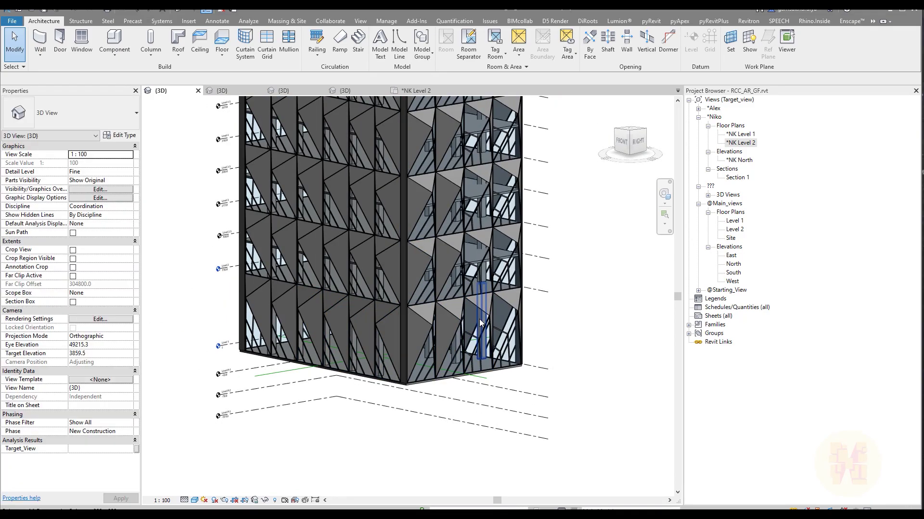
# View the tower's roof from above in 3D and open the NK Level 2 floor plan.
pyautogui.scroll(-3, 452, 223)
pyautogui.keyDown('shift'); pyautogui.moveTo(451, 223); pyautogui.dragTo(420, 193, button='middle'); pyautogui.keyUp('shift')
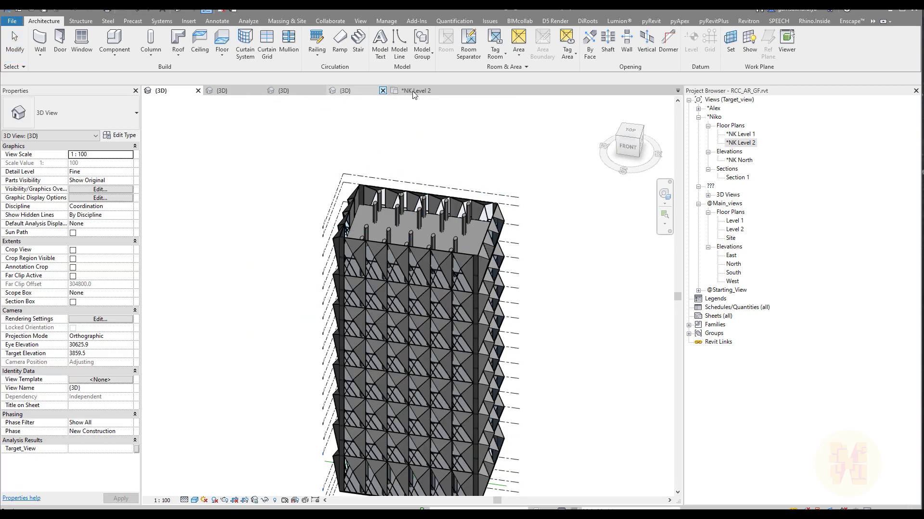
pyautogui.click(416, 91)
pyautogui.click(446, 43)
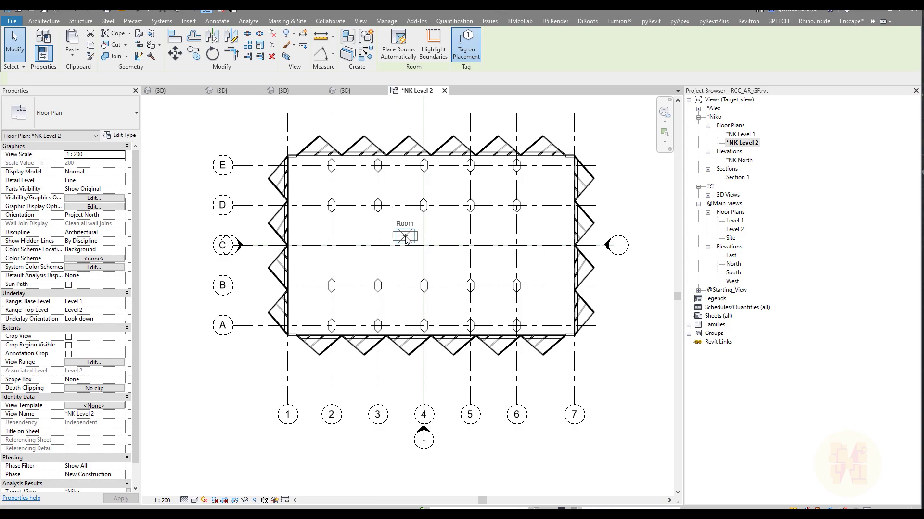
pyautogui.scroll(3, 324, 173)
pyautogui.scroll(3, 325, 174)
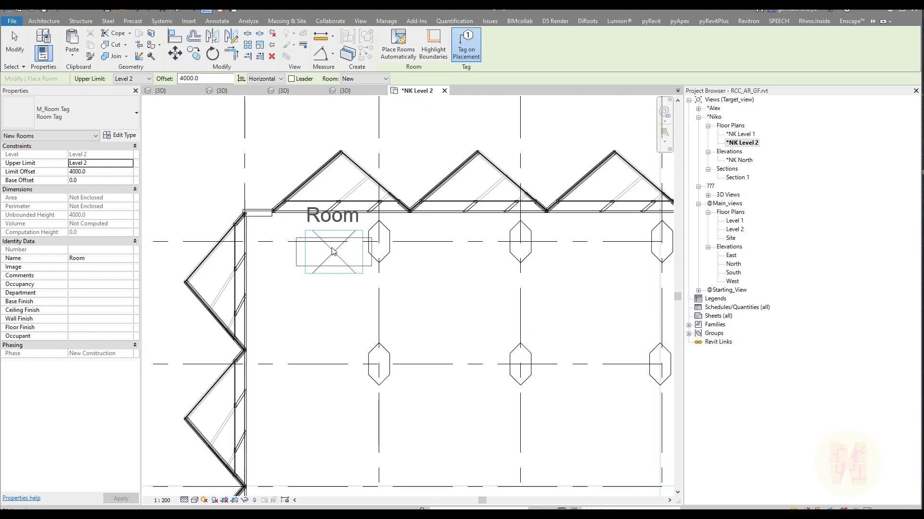
pyautogui.press('Escape')
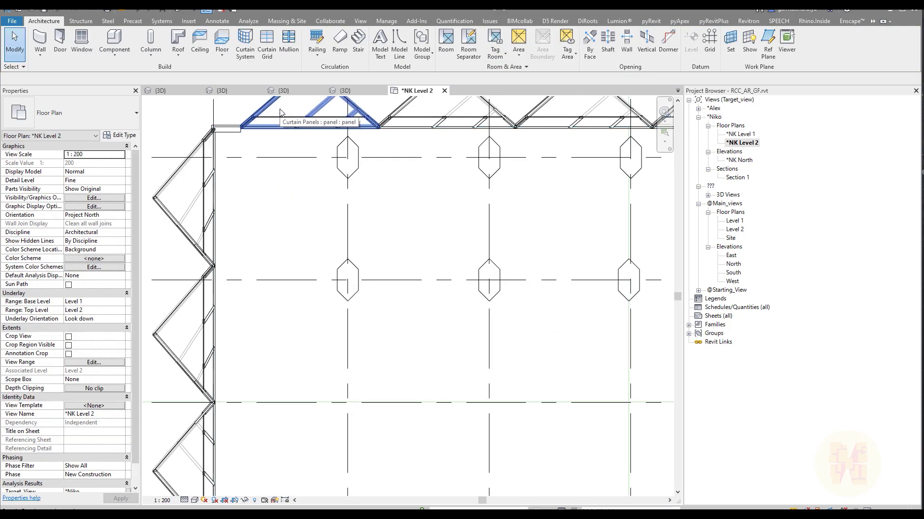
# Inspect the curtain panel beside the corner wall near grids 1 and E in the plan, including its frame.
pyautogui.moveTo(275, 131); pyautogui.dragTo(275, 202, button='middle')
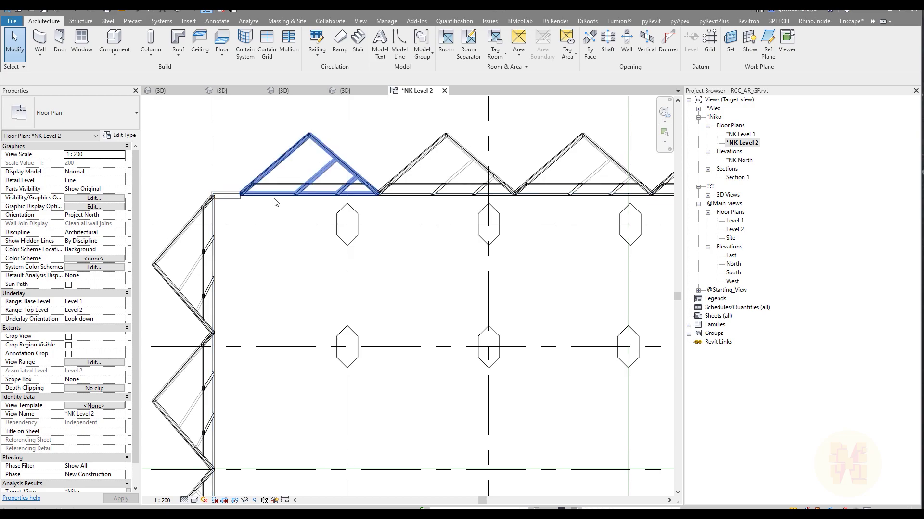
pyautogui.click(295, 168)
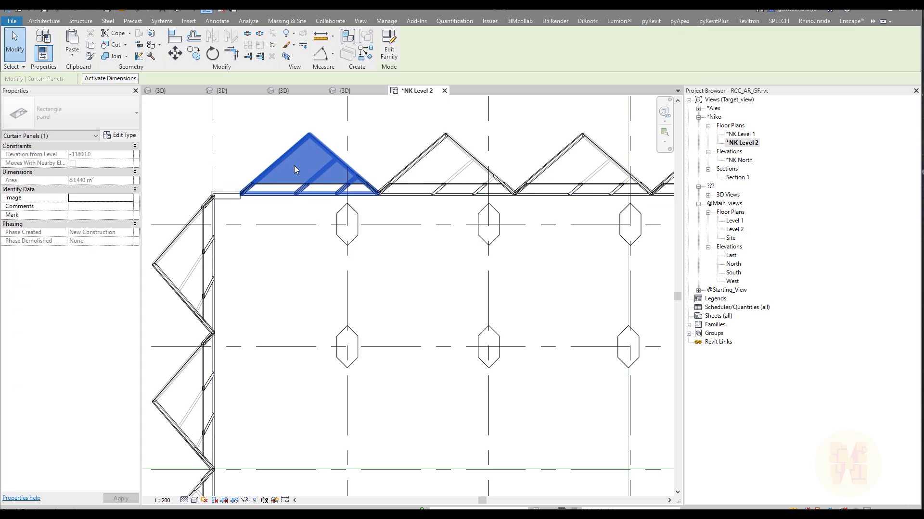
pyautogui.click(227, 163)
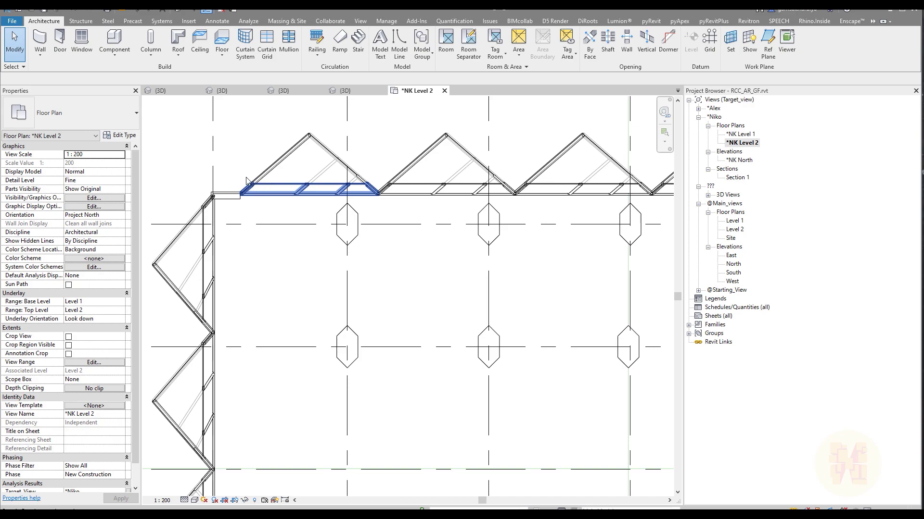
pyautogui.scroll(4, 249, 181)
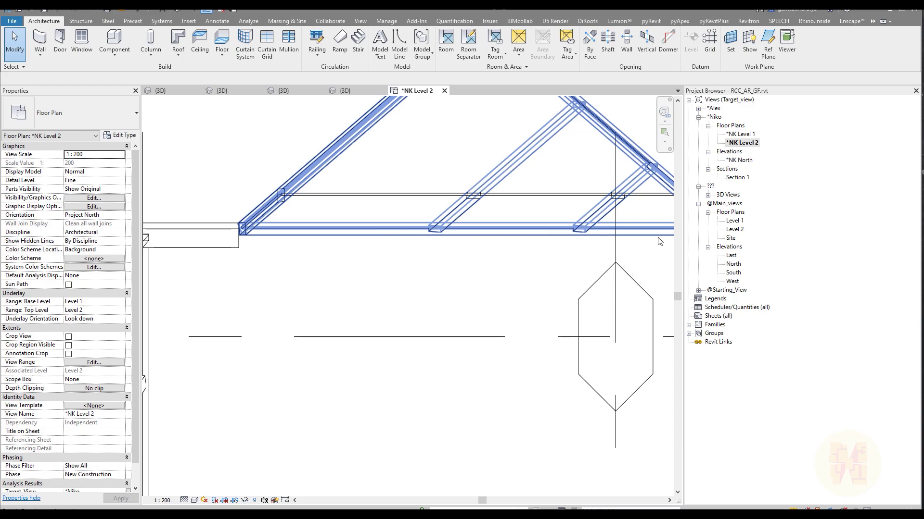
pyautogui.scroll(-6, 524, 257)
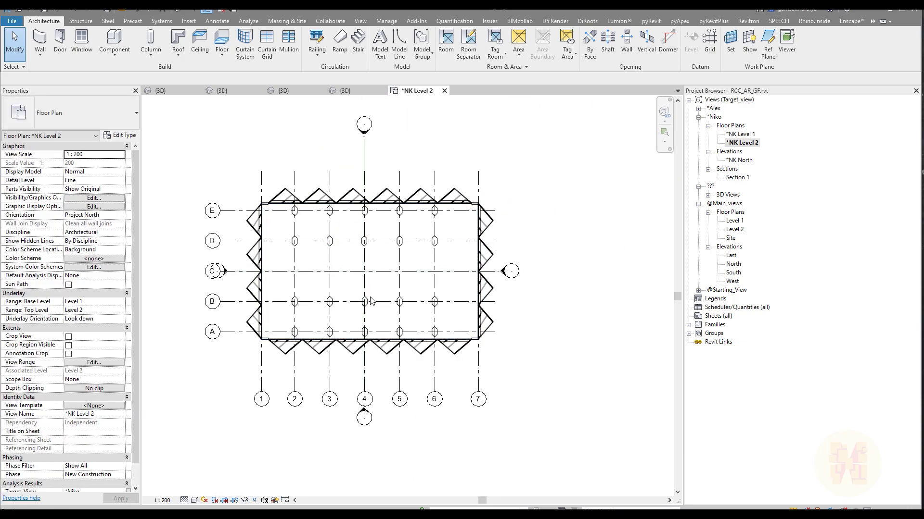
# Return to the default 3D view, set its visual style to Realistic and view the tower's facades from other sides.
pyautogui.click(178, 10)
pyautogui.keyDown('shift'); pyautogui.moveTo(466, 185); pyautogui.dragTo(487, 286, button='middle'); pyautogui.keyUp('shift')
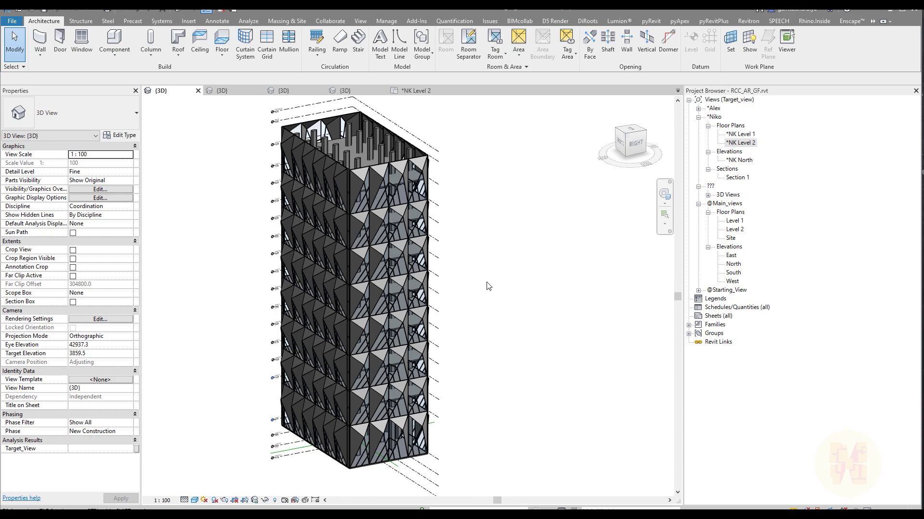
pyautogui.click(193, 502)
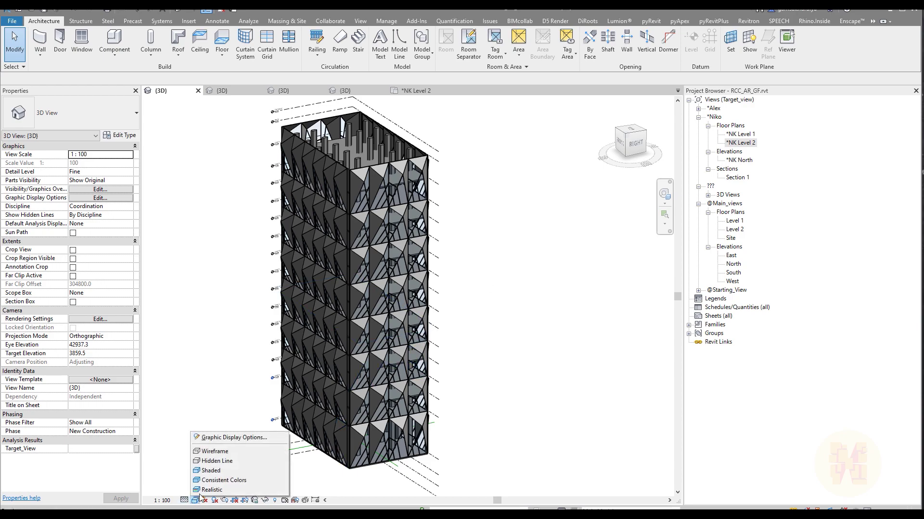
pyautogui.click(209, 490)
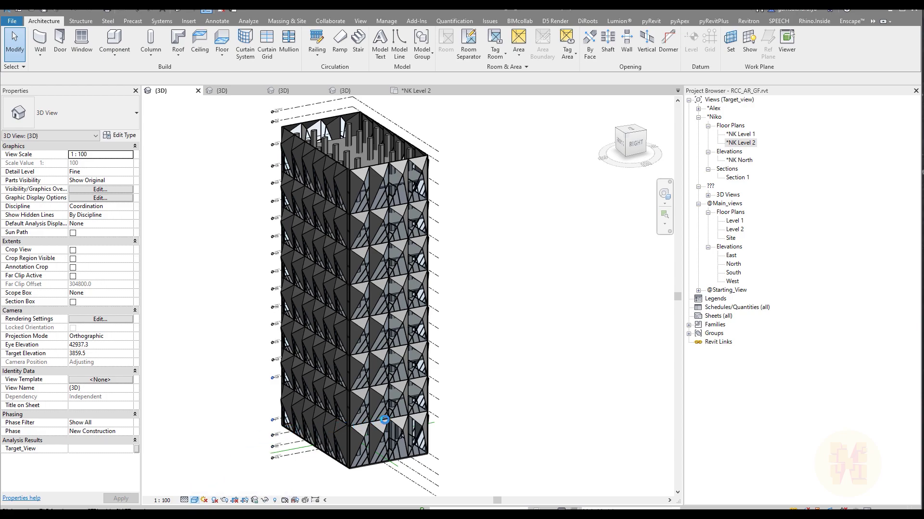
pyautogui.keyDown('shift'); pyautogui.moveTo(505, 281); pyautogui.dragTo(450, 255, button='middle'); pyautogui.keyUp('shift')
pyautogui.moveTo(490, 352)
pyautogui.keyDown('shift'); pyautogui.mouseDown(button='middle')
pyautogui.moveTo(225, 346)
pyautogui.moveTo(317, 369)
pyautogui.moveTo(278, 365)
pyautogui.moveTo(278, 354)
pyautogui.moveTo(316, 380)
pyautogui.moveTo(299, 379)
pyautogui.moveTo(313, 354)
pyautogui.mouseUp(button='middle'); pyautogui.keyUp('shift')
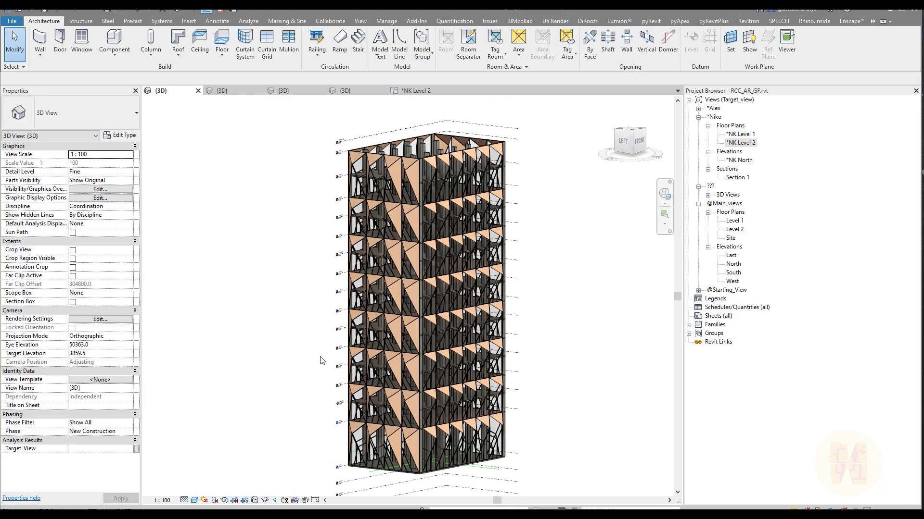